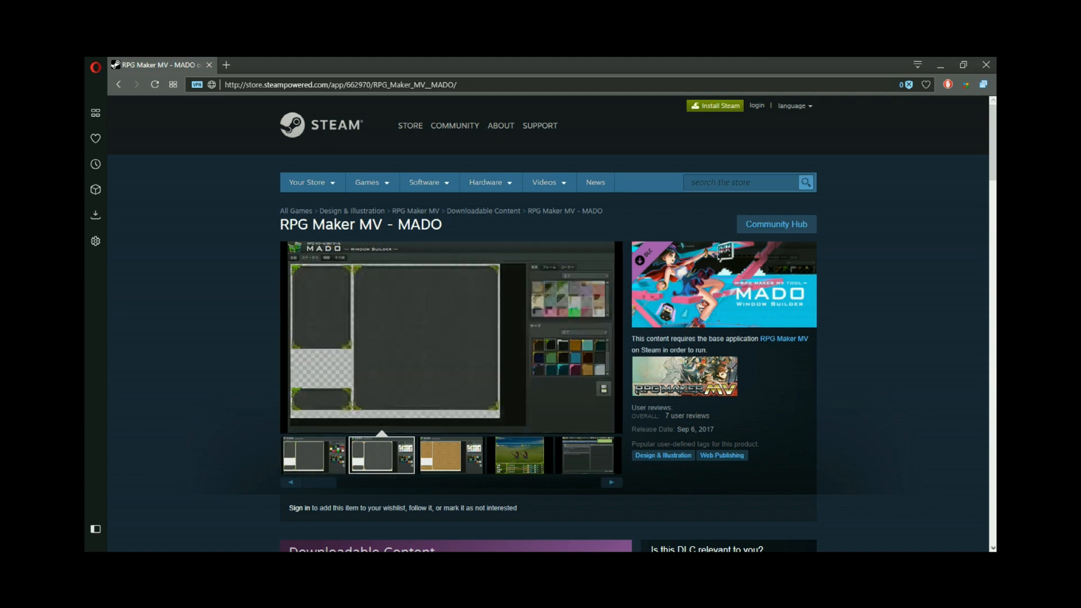
Read the RPG Maker MV - MADO store description, covering the included themes, window customization choices and installation instructions
scroll(234, 301, "down", 5)
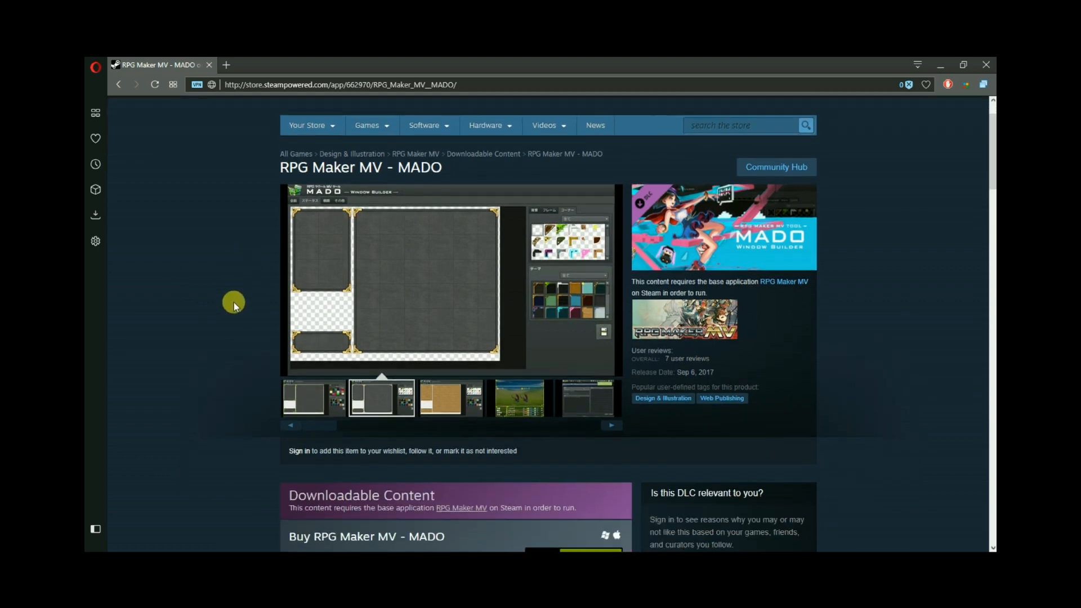
scroll(232, 308, "down", 4)
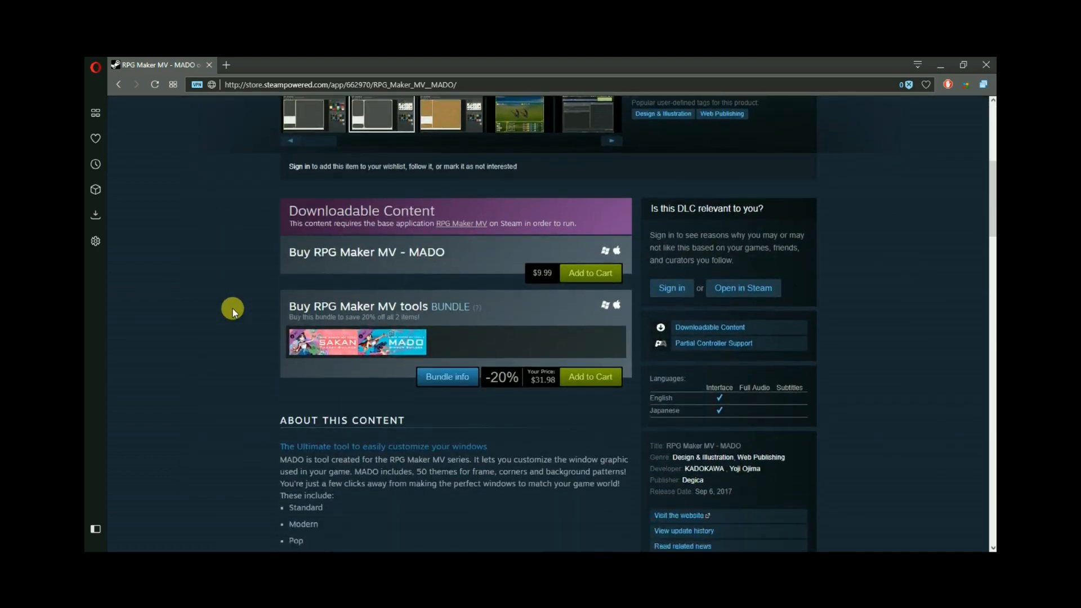
left_click_drag(417, 300, 493, 298)
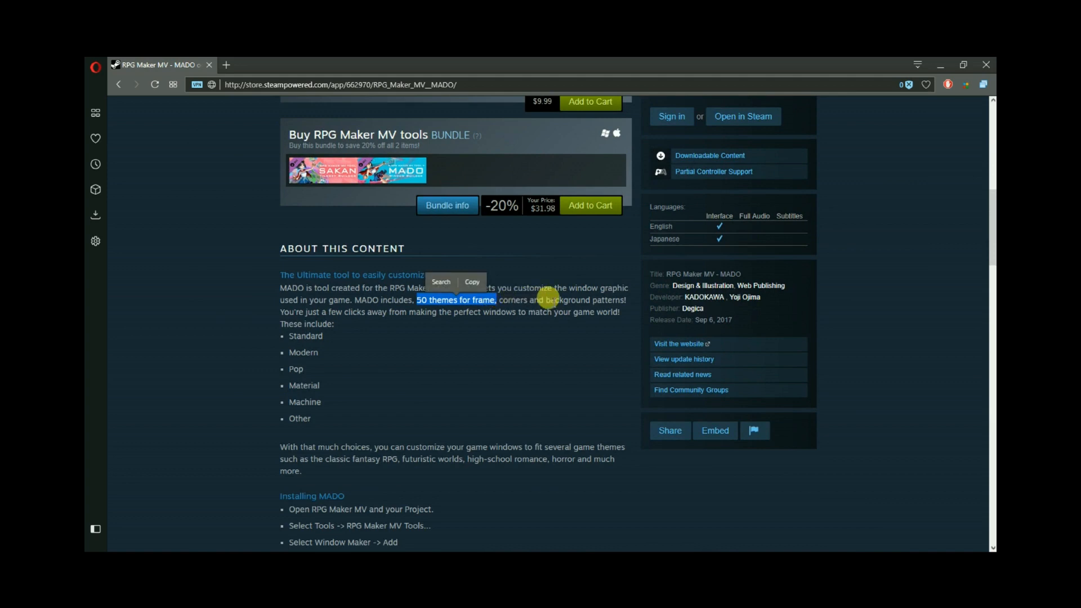
left_click(567, 296)
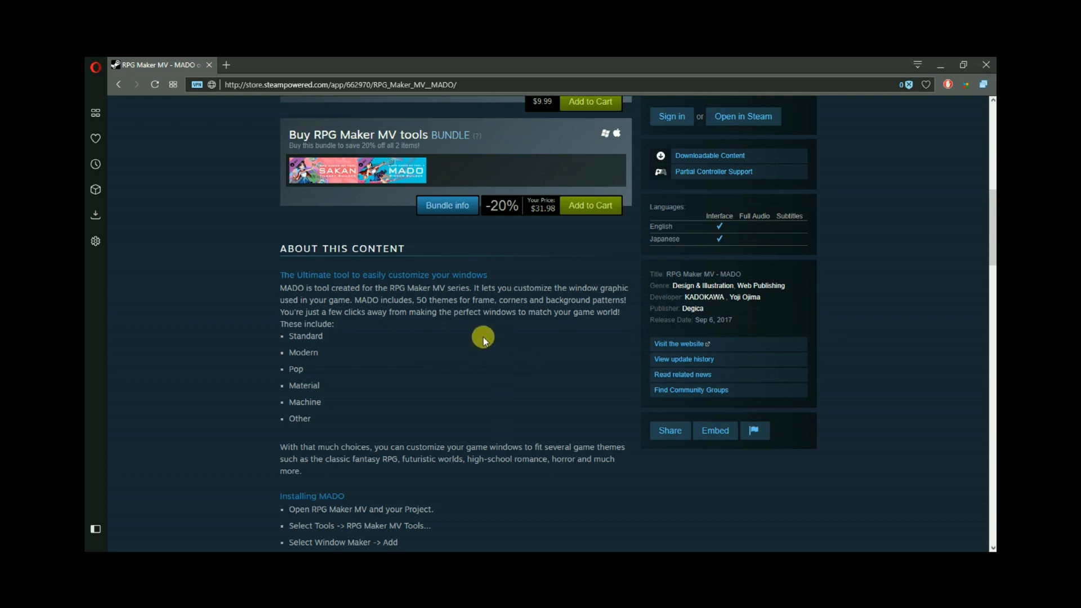
scroll(483, 336, "down", 1)
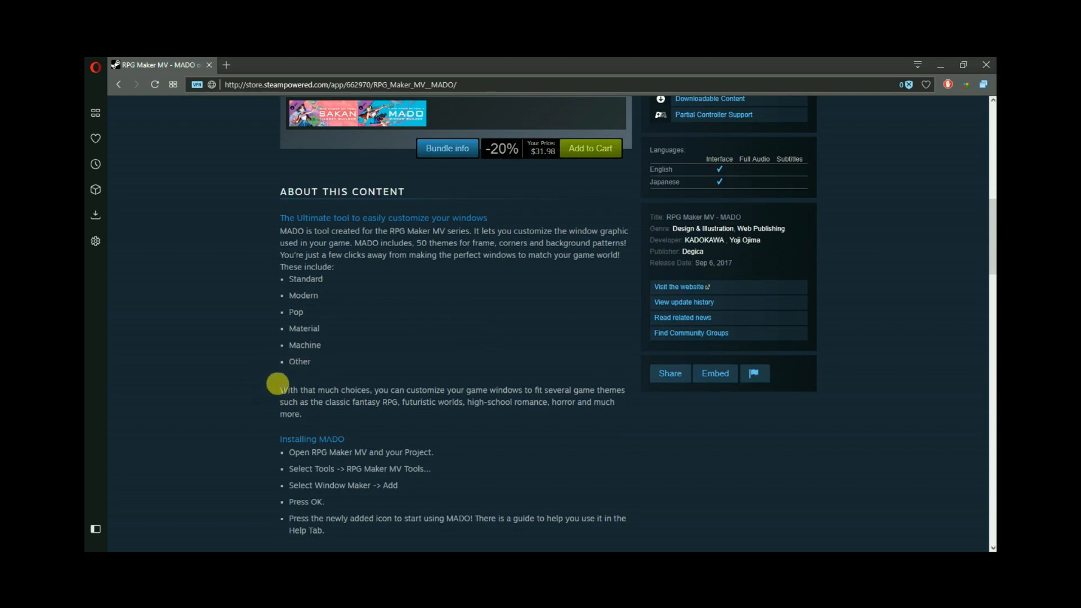
left_click_drag(279, 389, 358, 388)
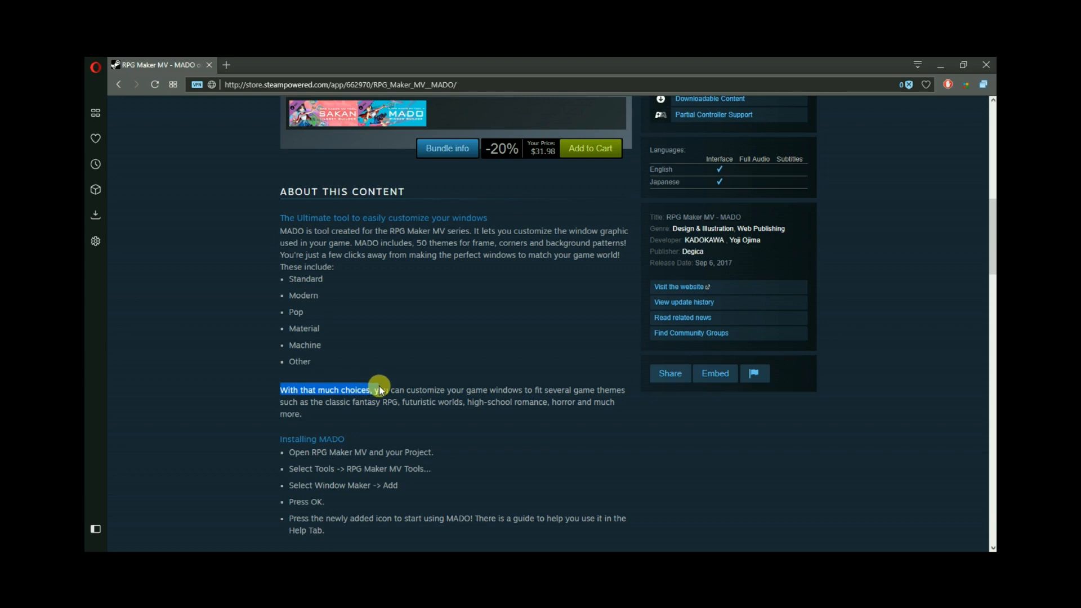
left_click_drag(379, 390, 506, 380)
left_click(471, 332)
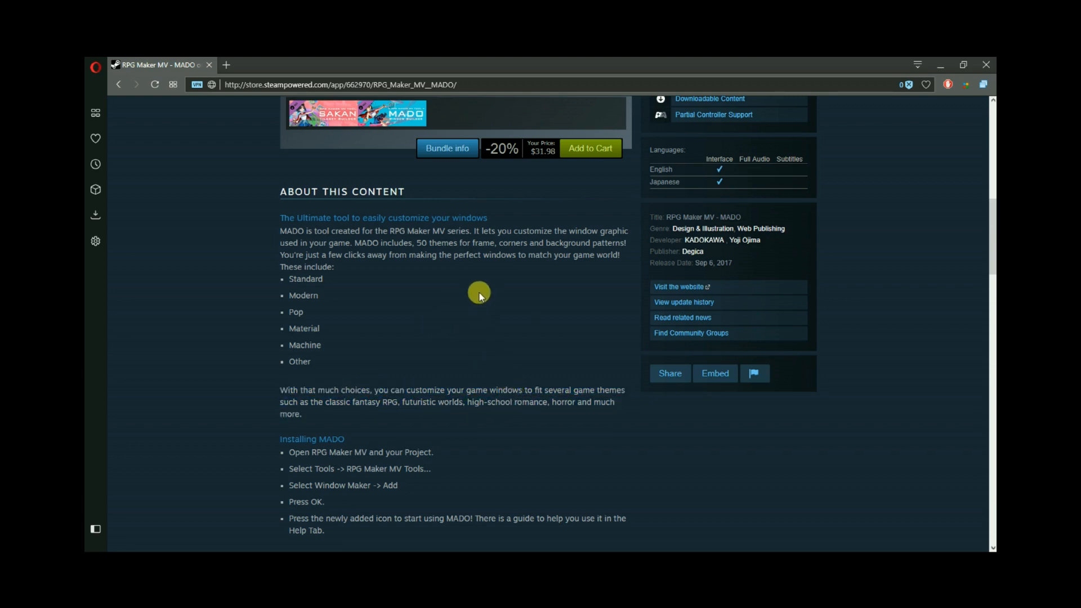
Review the purchase options for RPG Maker MV - MADO and the RPG Maker MV tools bundle
scroll(466, 301, "up", 1)
scroll(466, 301, "up", 4)
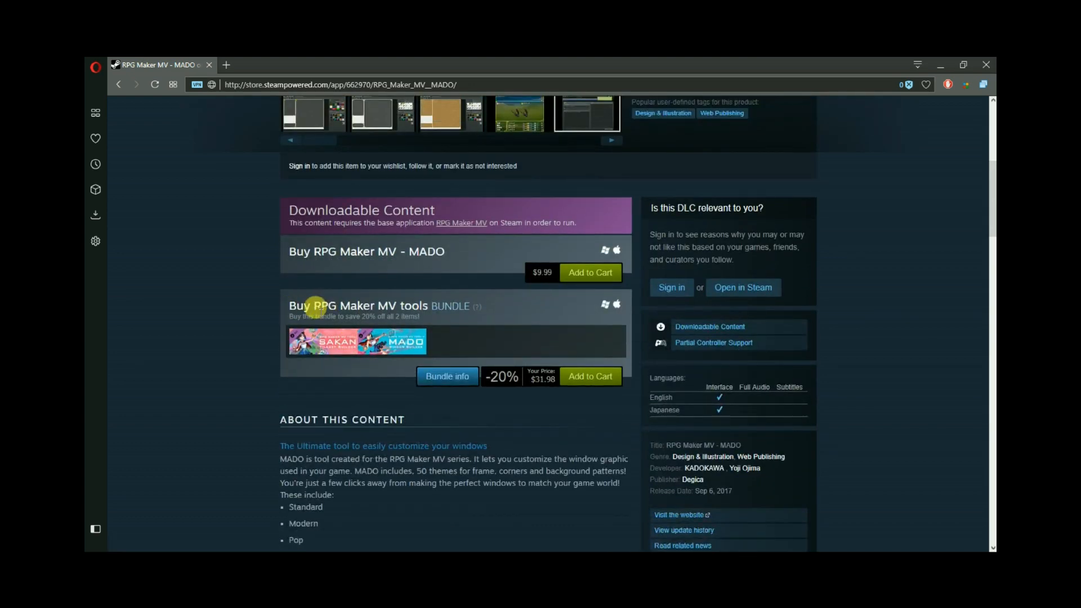
scroll(318, 307, "up", 1)
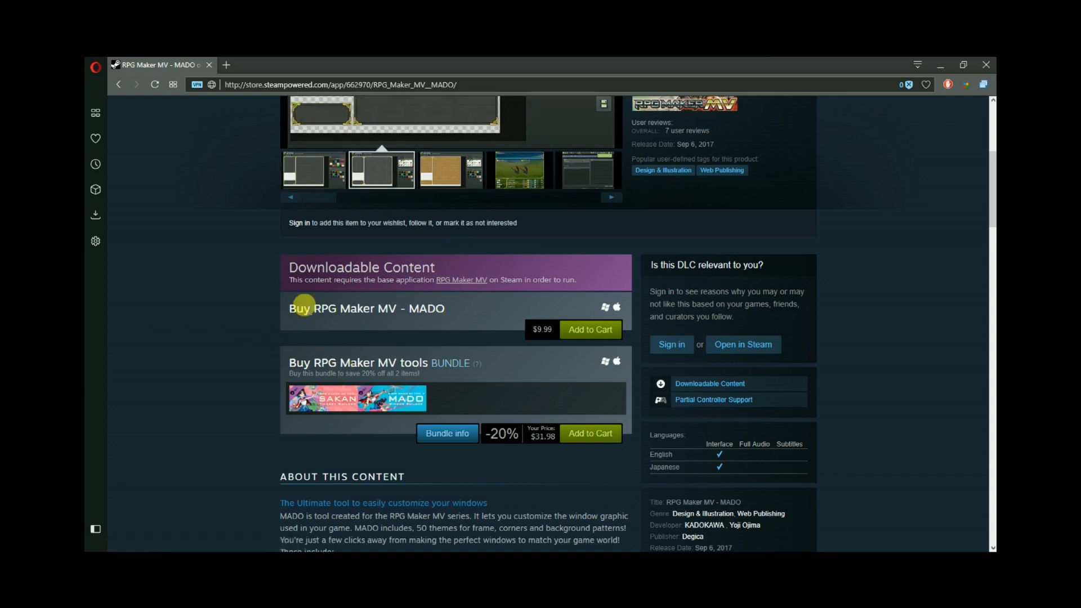
scroll(326, 454, "down", 1)
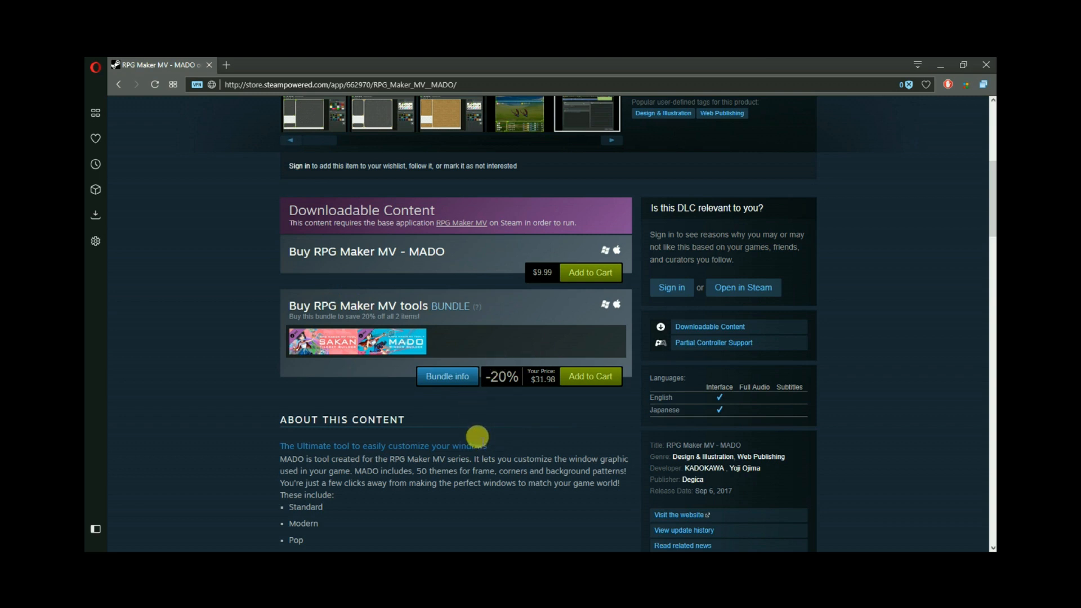
scroll(483, 436, "up", 1)
scroll(483, 436, "up", 2)
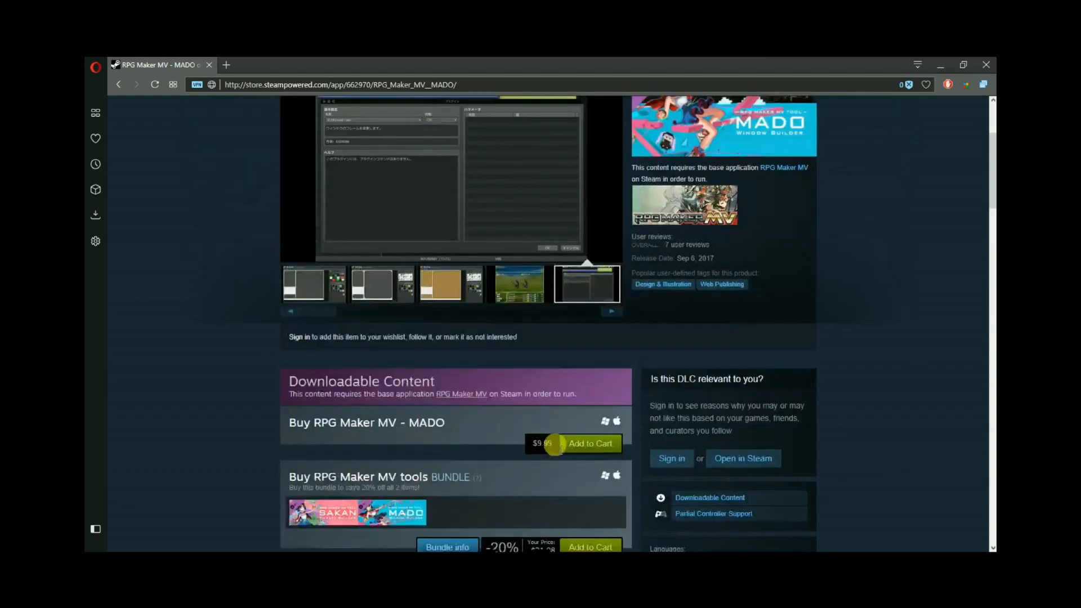
Switch to RPG Maker MV and add the found Window Builder to the project's additional RPG Maker MV tools
key("alt+Tab")
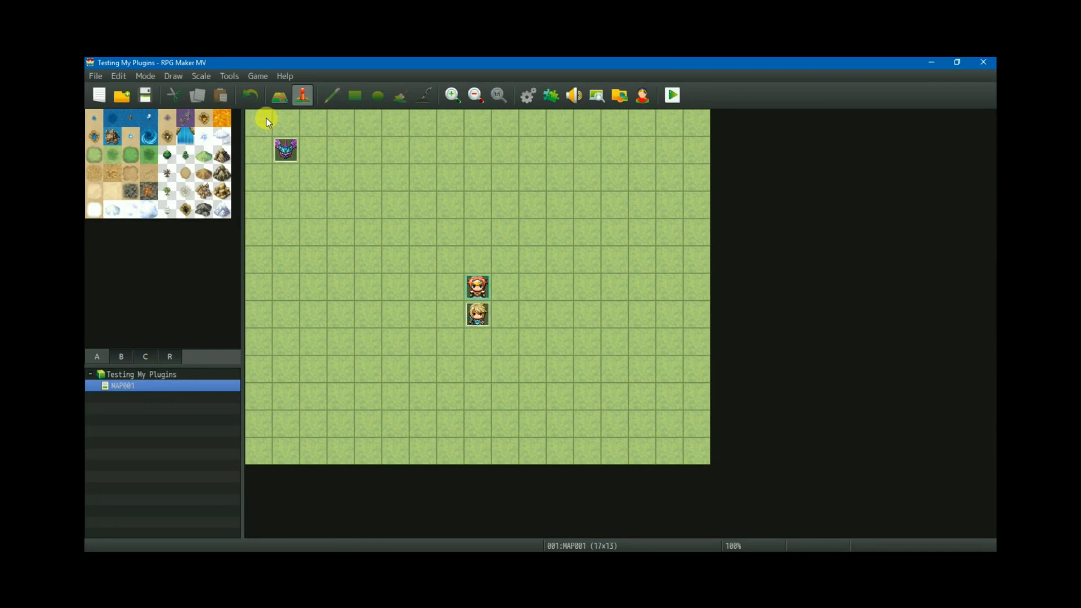
left_click(229, 77)
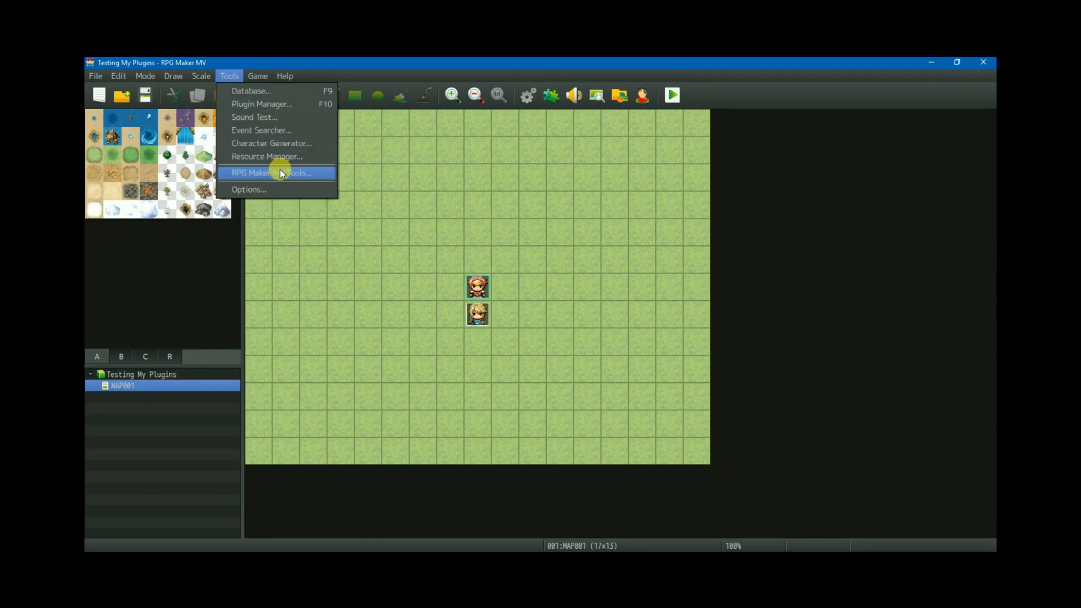
left_click(319, 173)
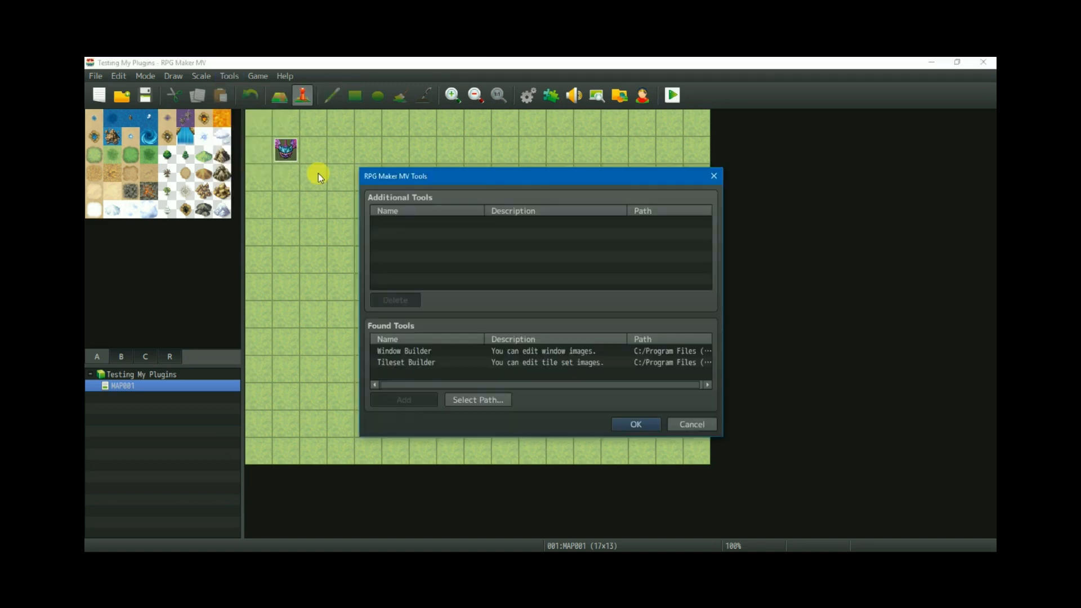
left_click(423, 351)
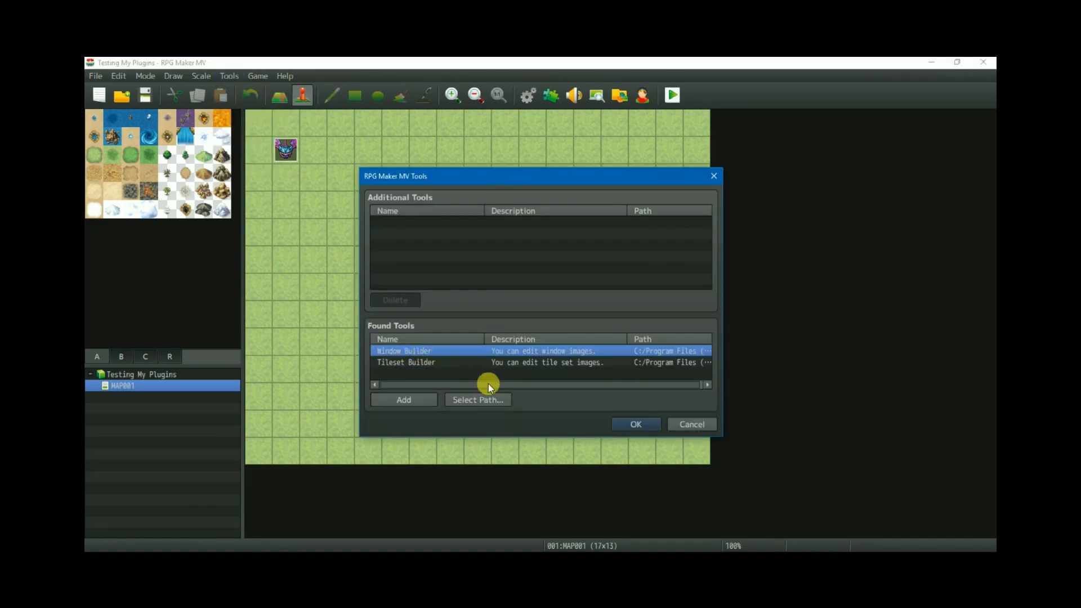
left_click(408, 401)
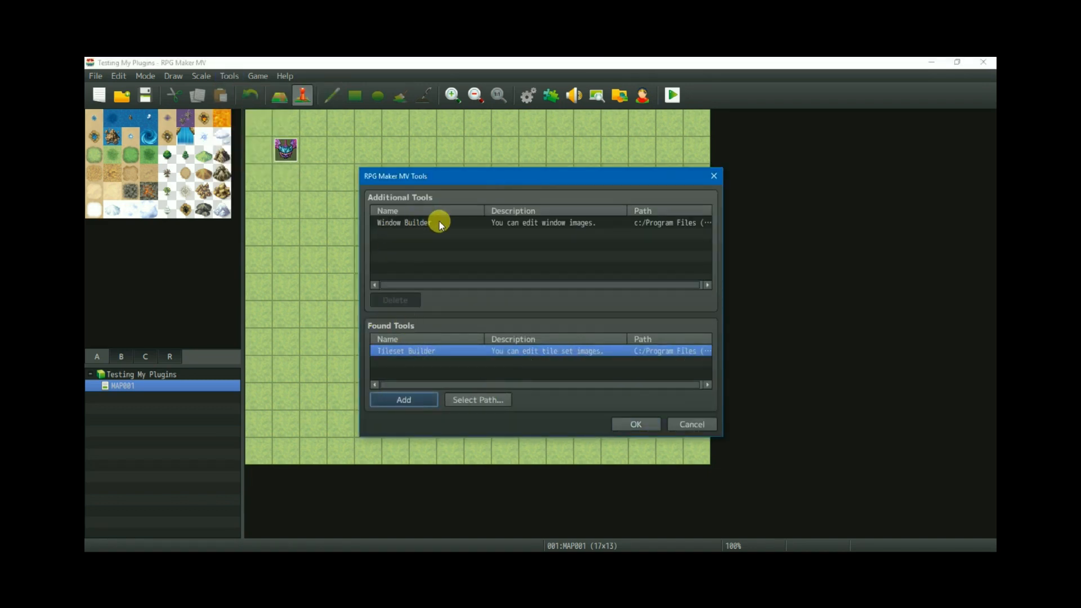
left_click_drag(433, 285, 536, 289)
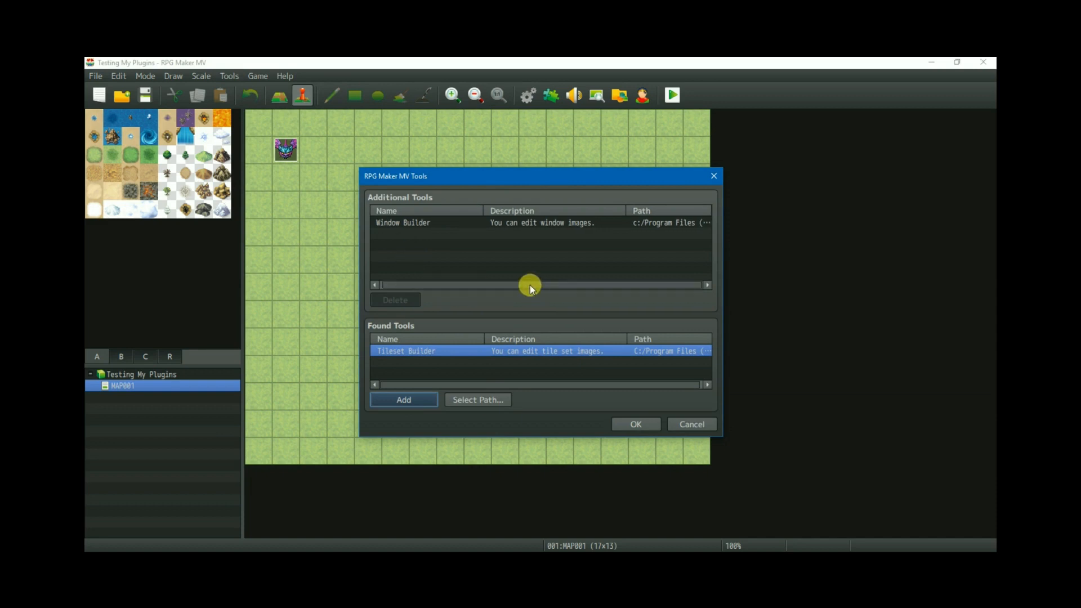
left_click(643, 431)
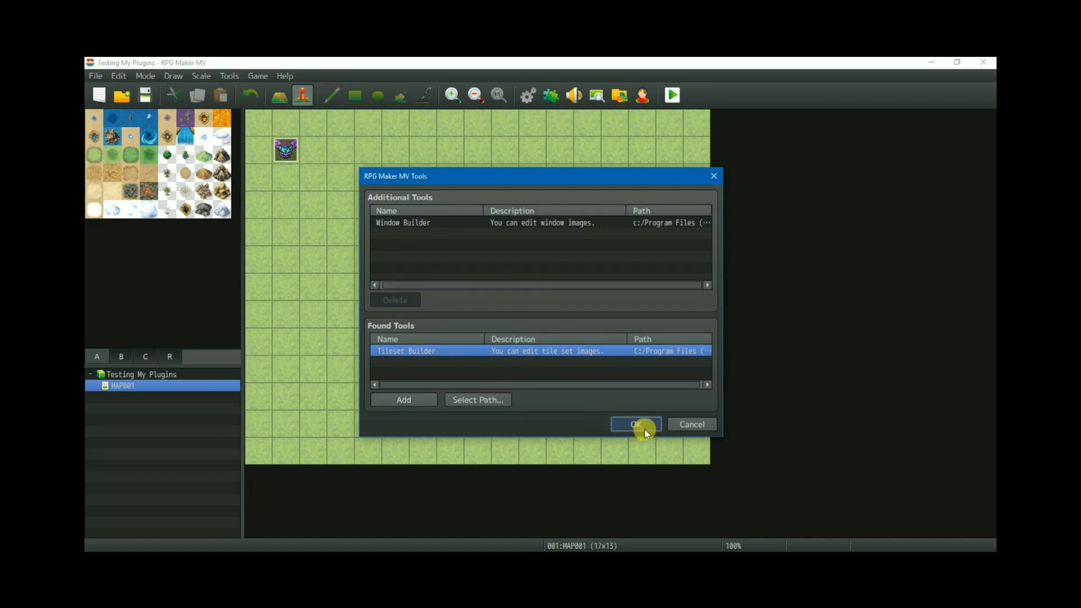
Launch the newly added Window Builder tool and maximize its window
left_click(235, 77)
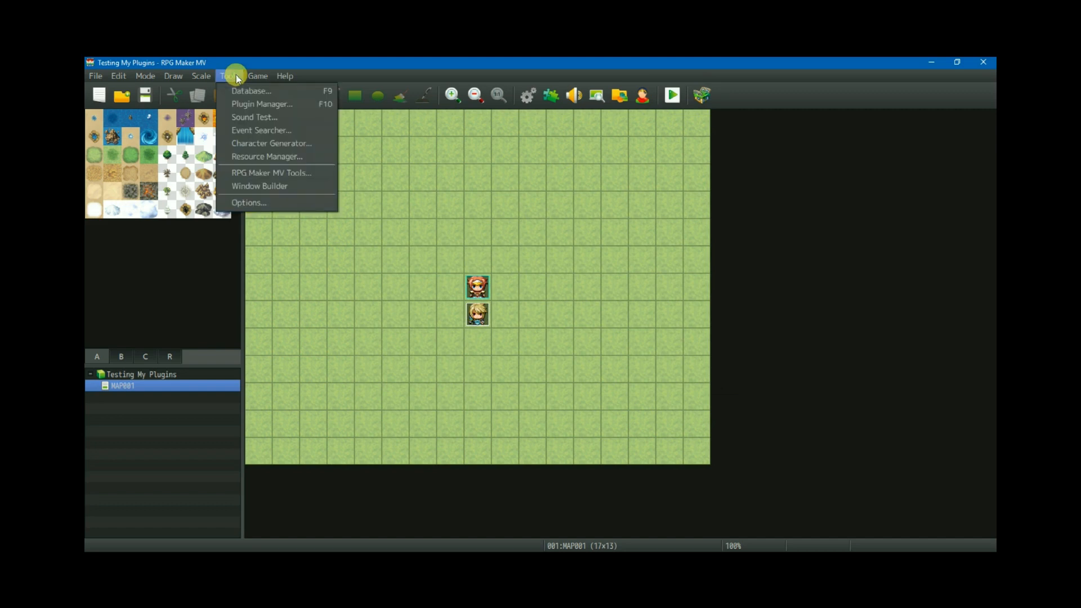
left_click(701, 95)
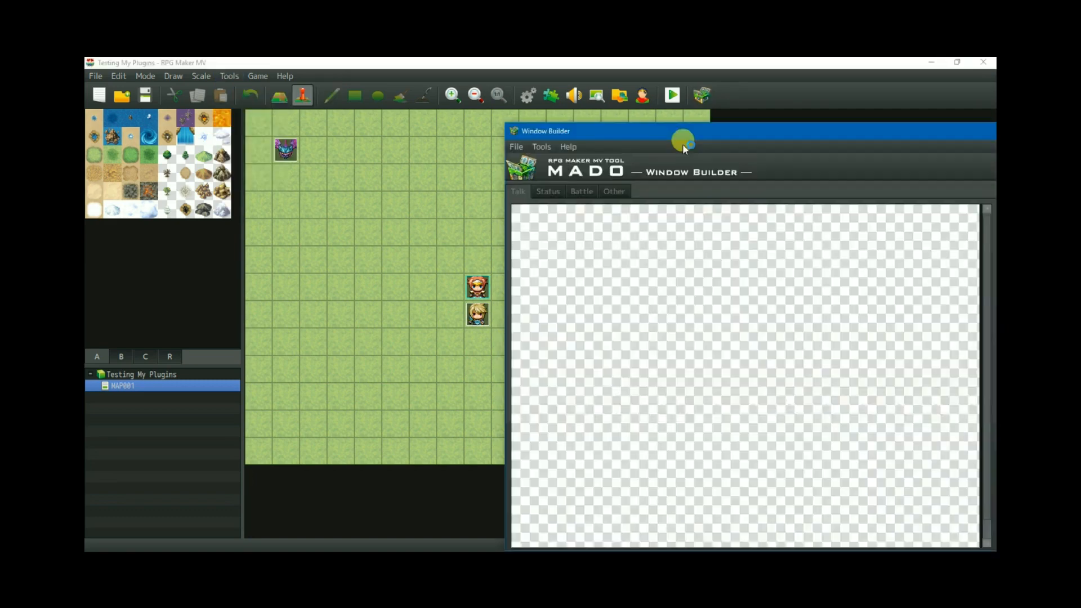
left_click_drag(683, 142, 524, 77)
left_click(859, 75)
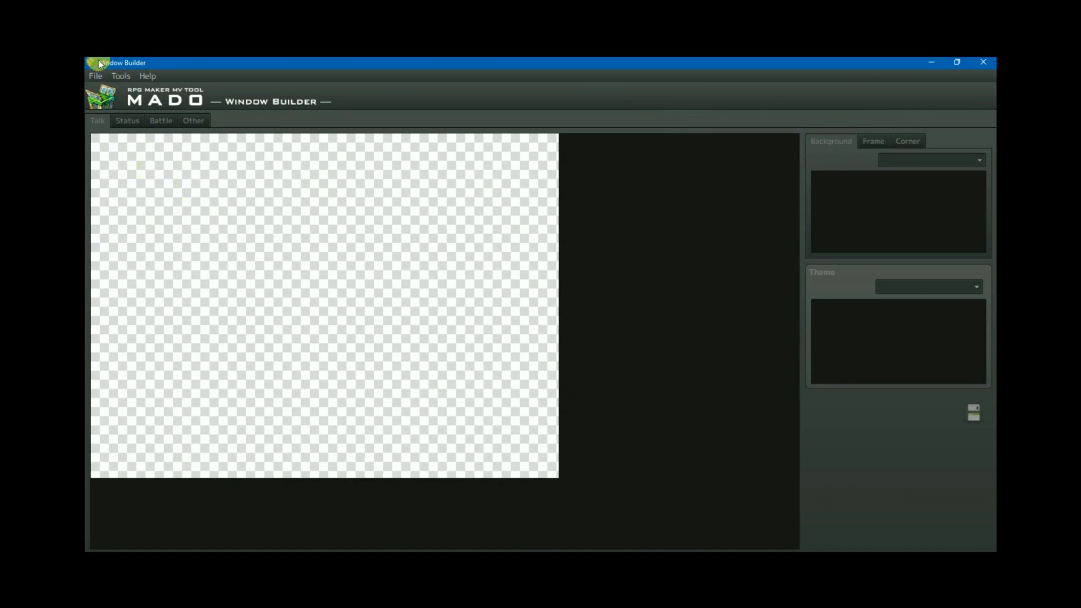
Open the MV project from the PluginsTesting folder inside RPG Maker > RMMV > Testing My Plugins
left_click(96, 77)
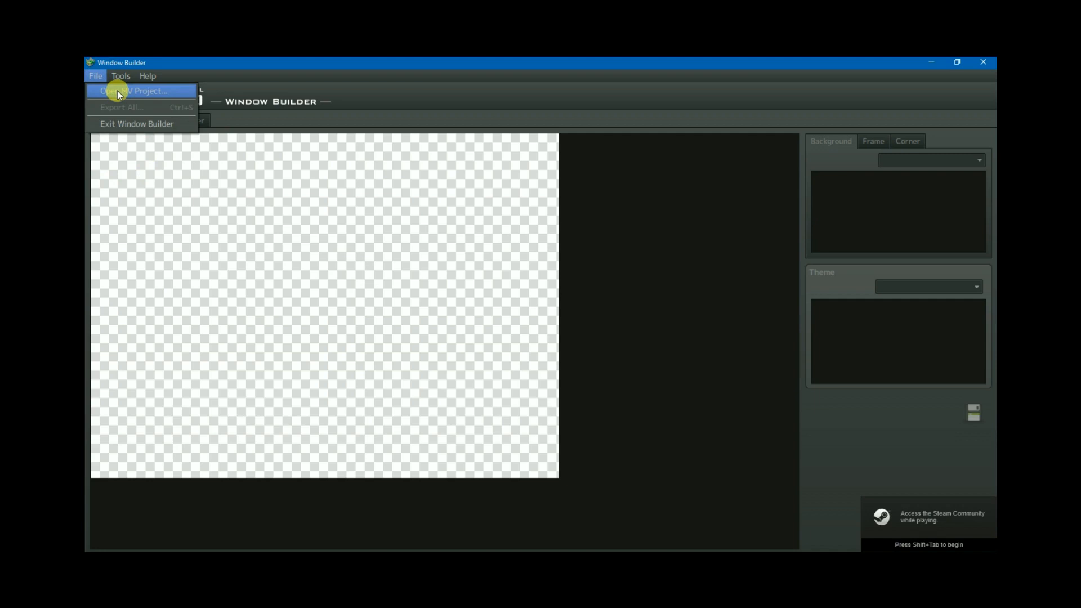
left_click(117, 90)
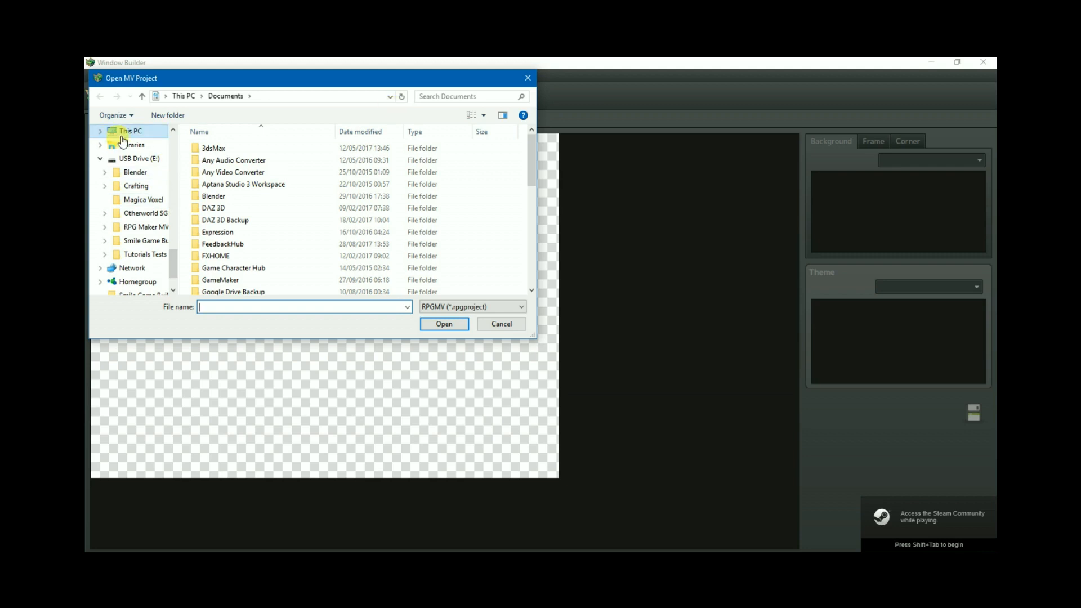
scroll(126, 140, "up", 5)
left_click(134, 149)
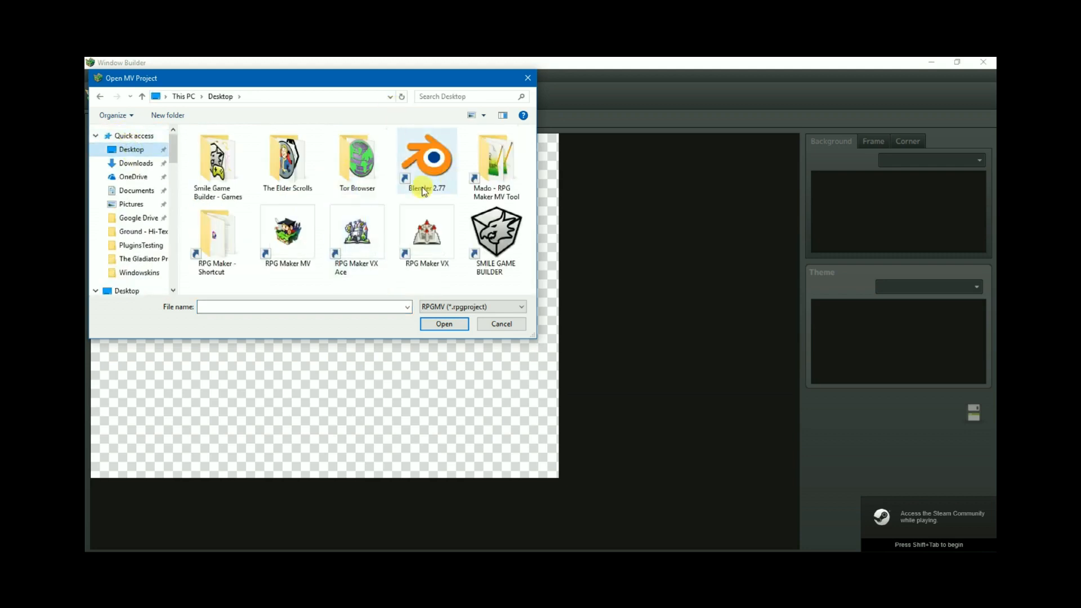
double_click(219, 242)
double_click(264, 207)
scroll(220, 278, "down", 5)
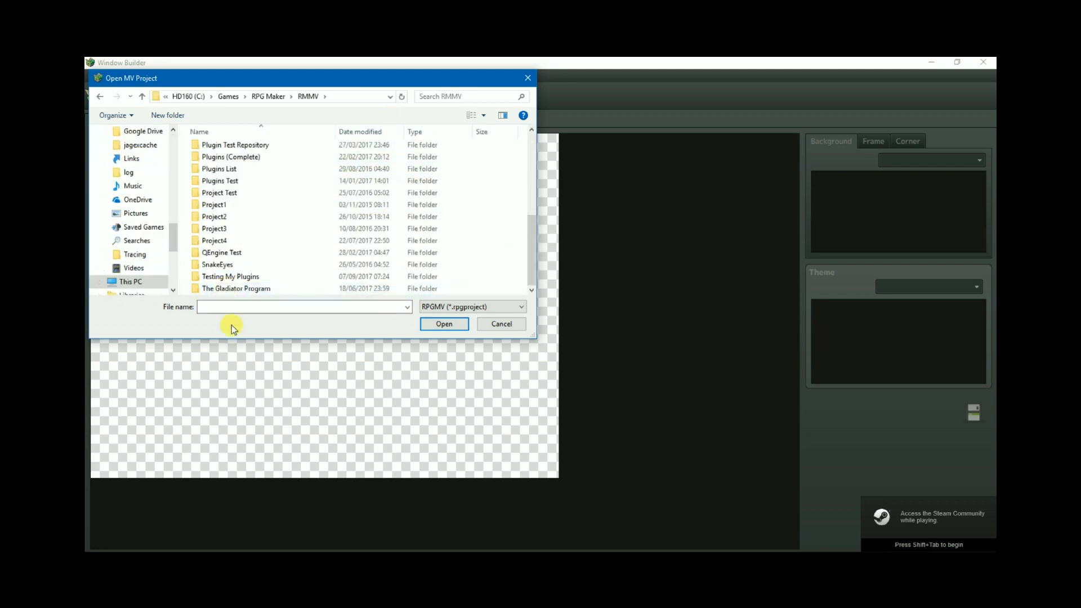
double_click(224, 277)
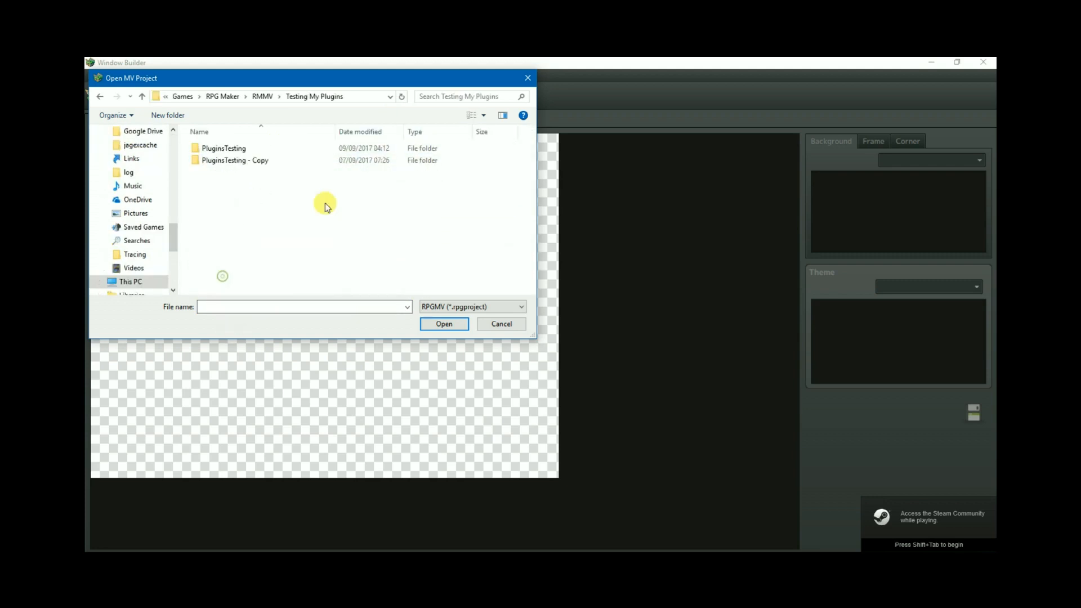
double_click(223, 148)
double_click(219, 243)
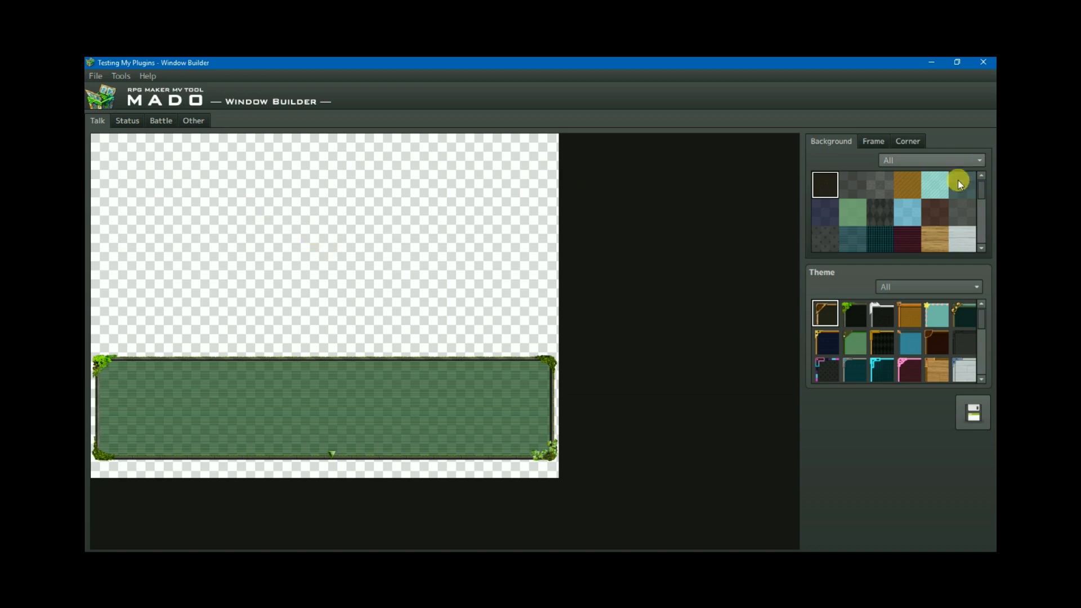
Browse the background patterns and try the grey stone and plain dark ones on the talk window
scroll(950, 211, "down", 5)
scroll(898, 235, "up", 5)
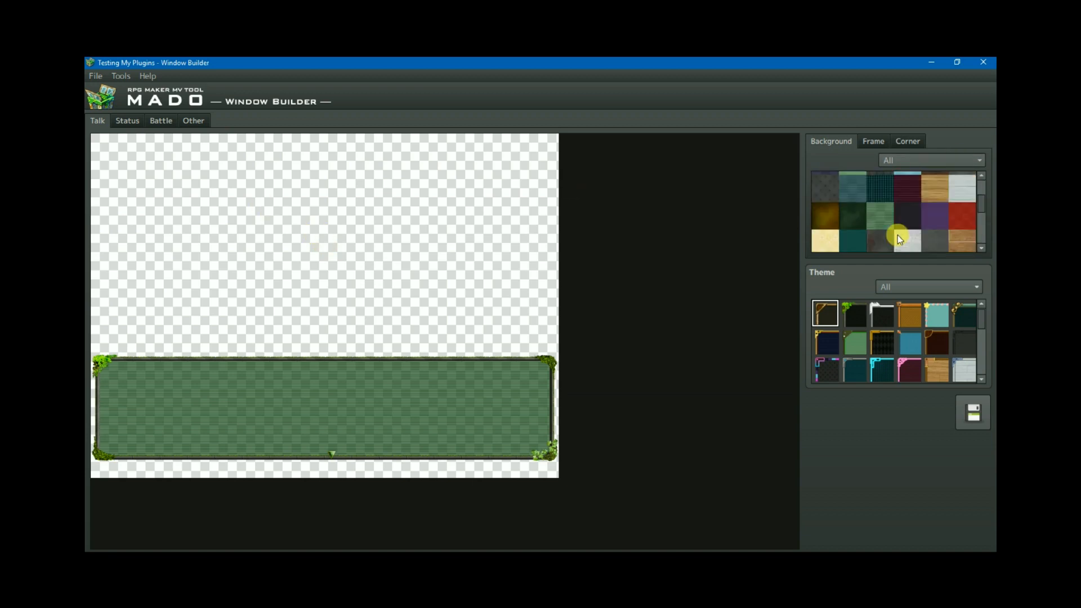
left_click(825, 186)
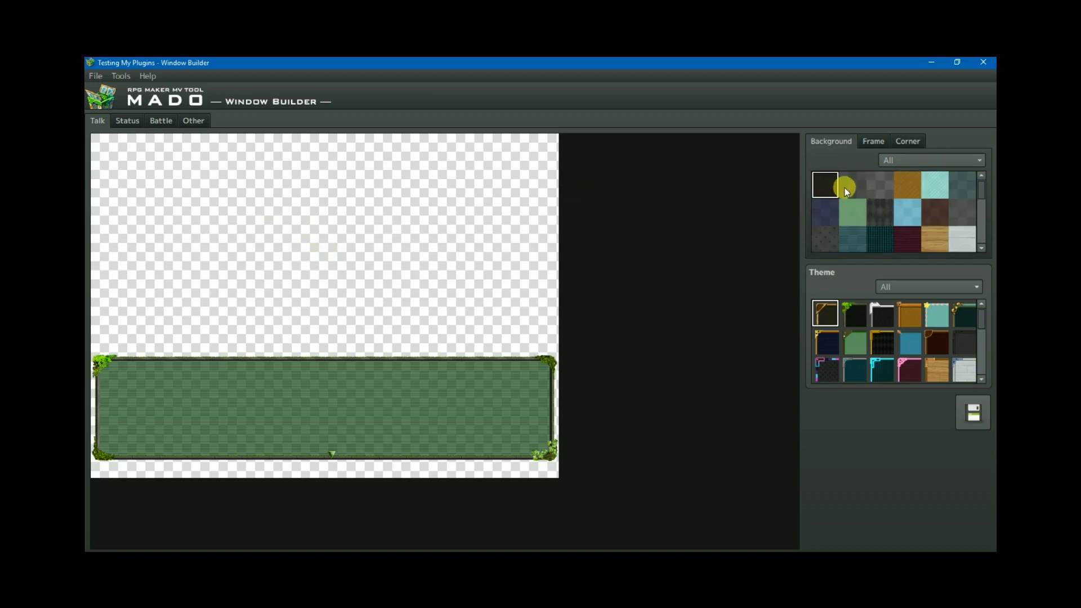
scroll(847, 191, "down", 5)
left_click(878, 233)
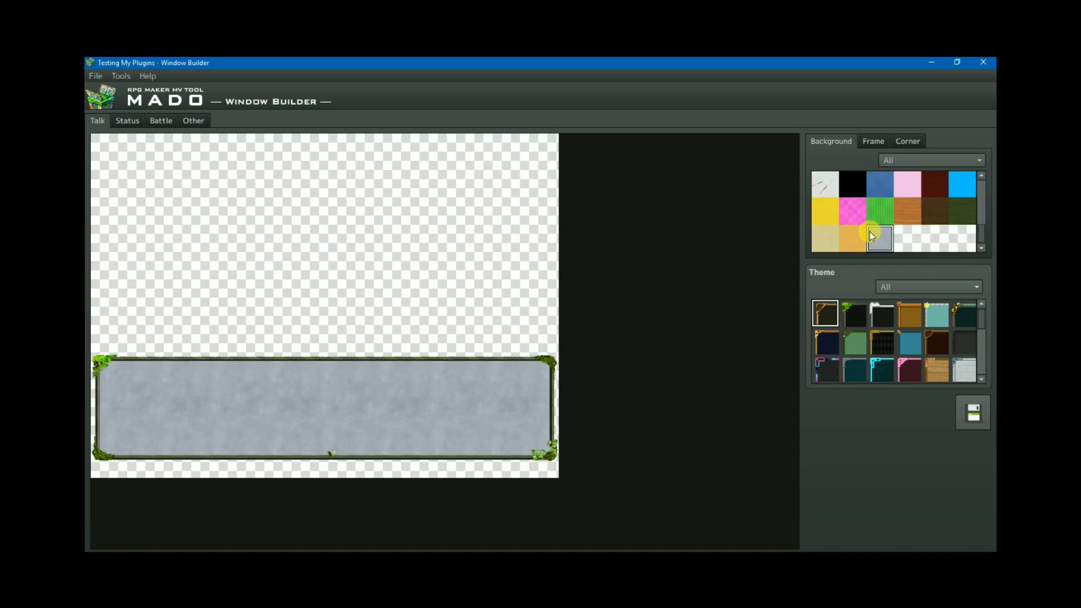
scroll(849, 208, "up", 5)
left_click(827, 187)
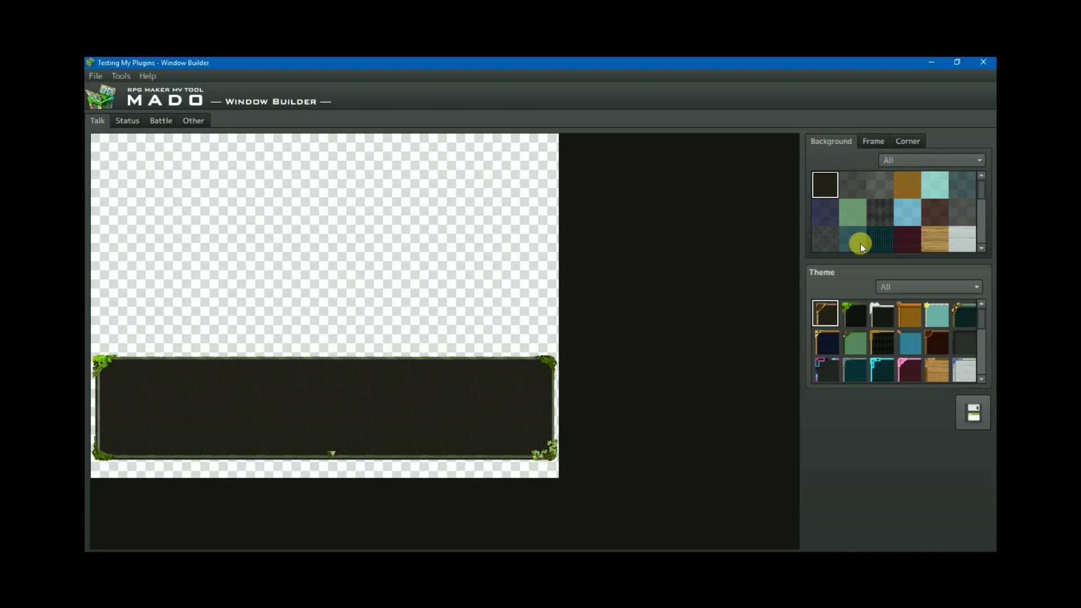
Try the orange-brown and dark diamond-pattern backgrounds on the talk window, and apply the light wood-plank background
left_click(880, 185)
left_click(907, 185)
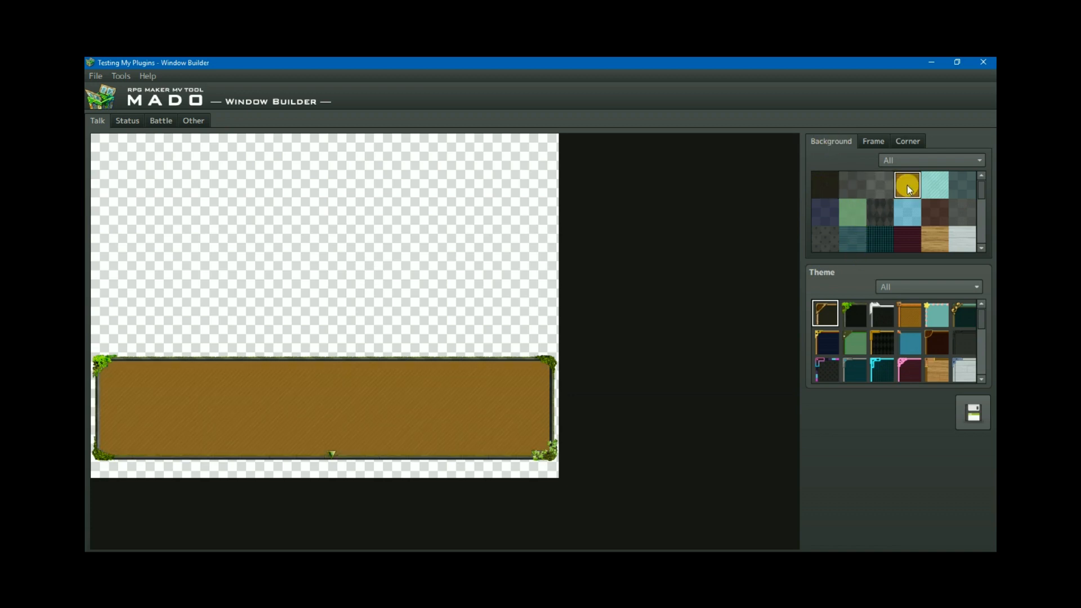
scroll(850, 220, "down", 1)
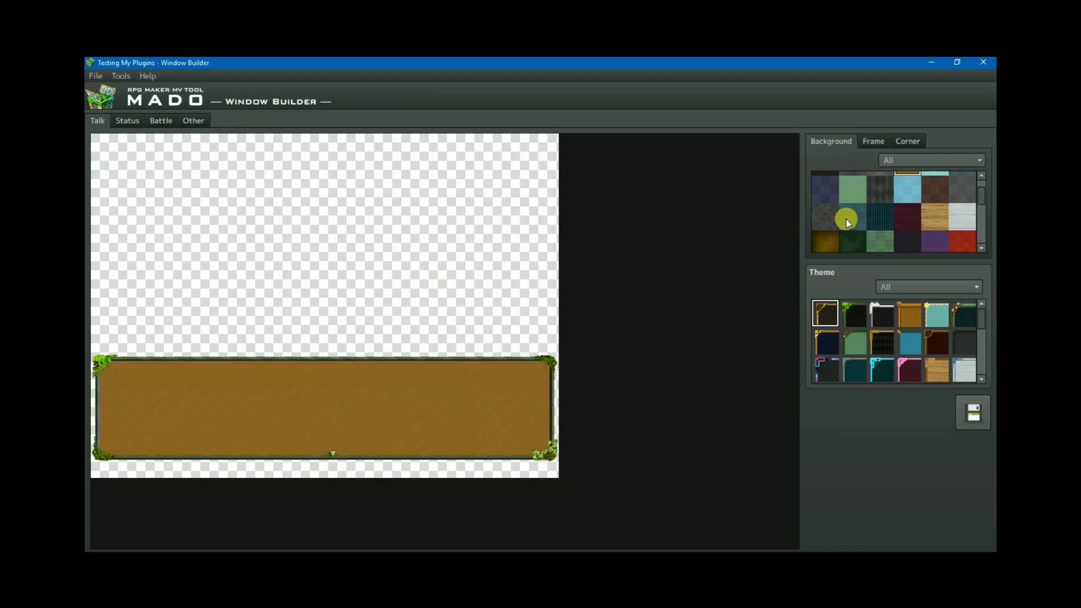
left_click(881, 194)
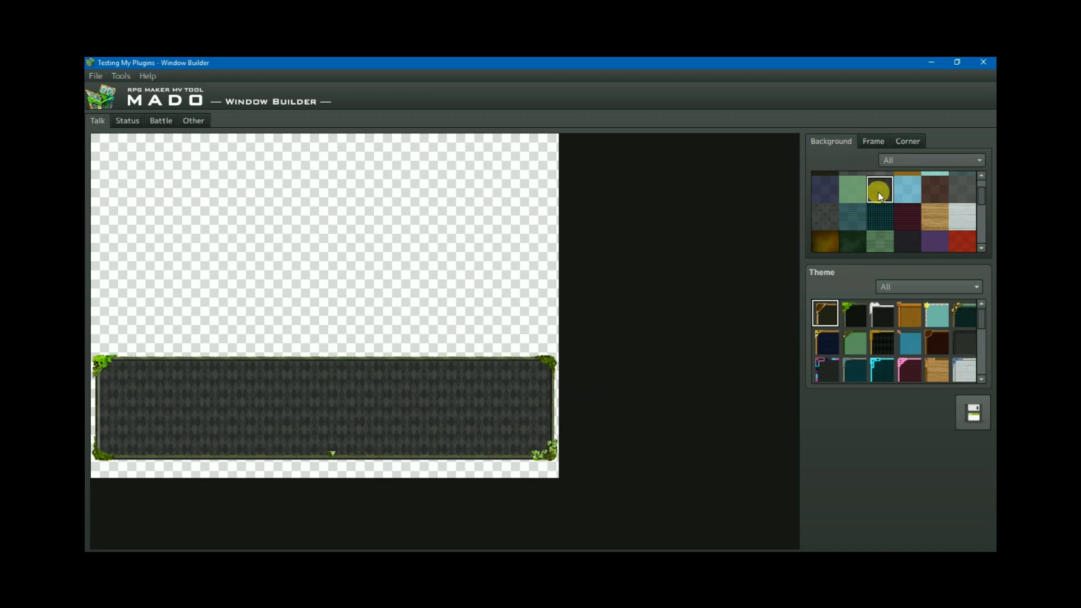
left_click(936, 219)
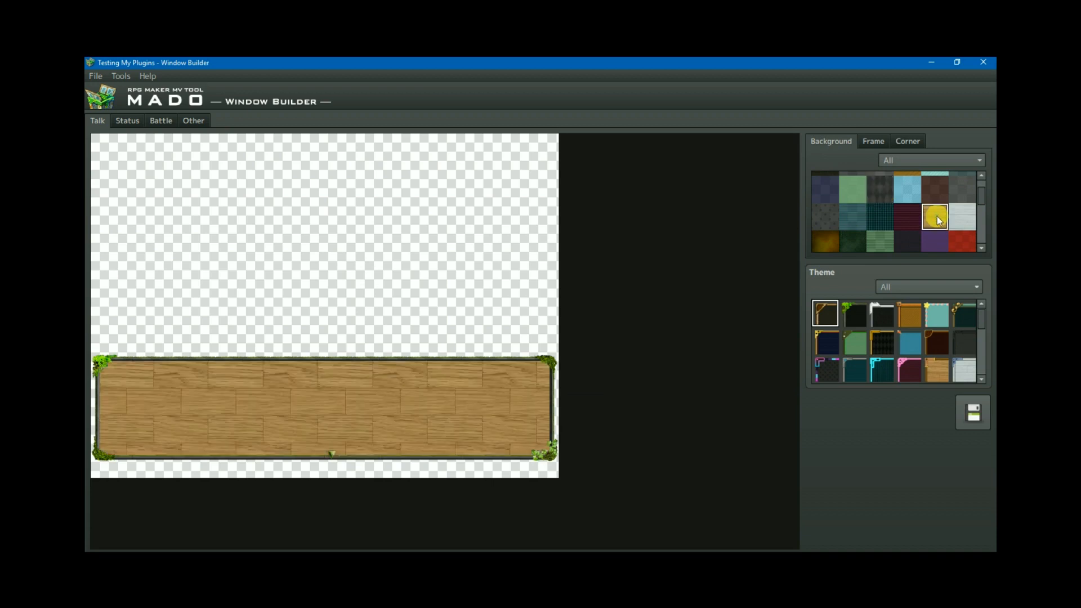
Try the cream patterned and green checkered backgrounds on the talk window
scroll(866, 212, "down", 1)
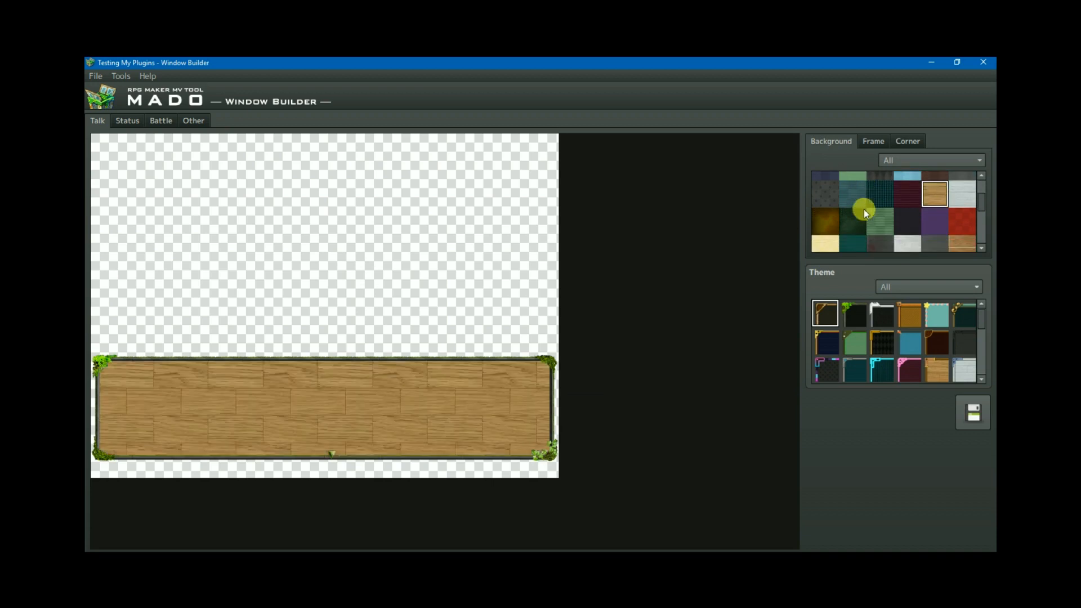
scroll(866, 213, "down", 1)
left_click(828, 236)
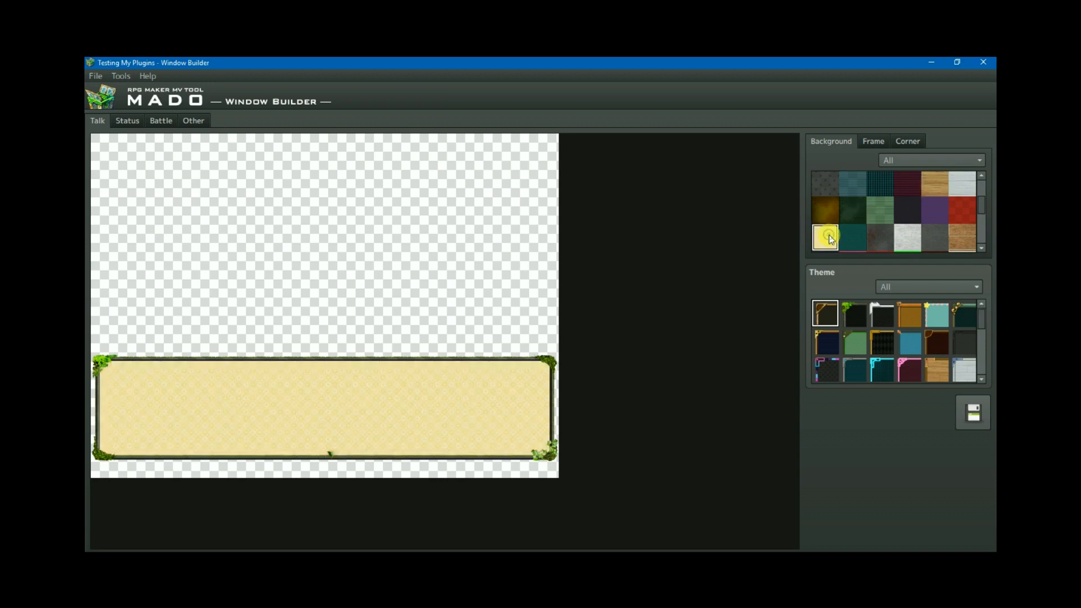
scroll(874, 227, "up", 1)
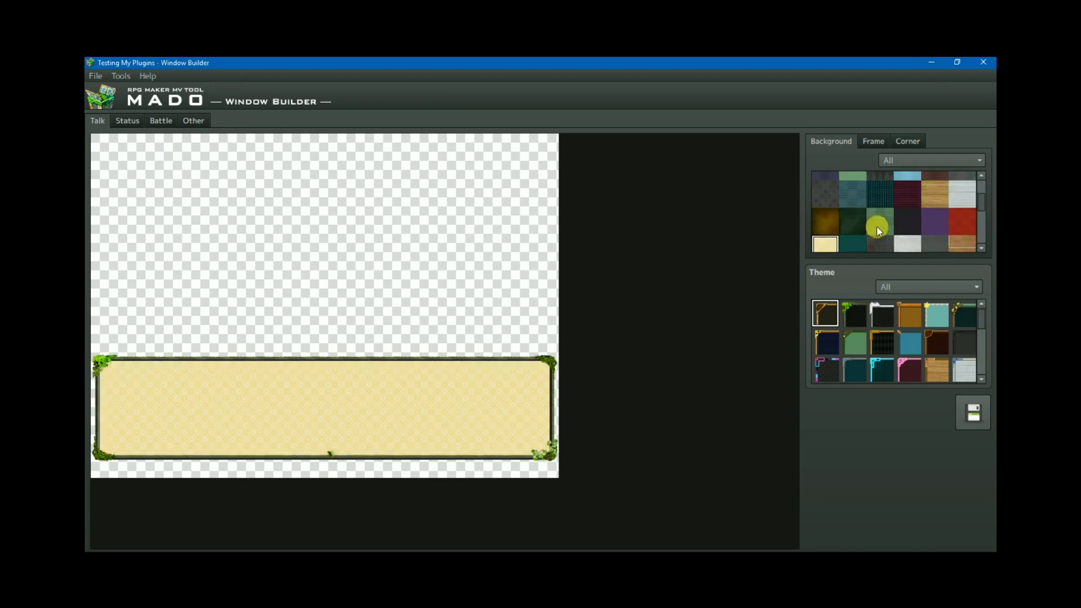
left_click(882, 223)
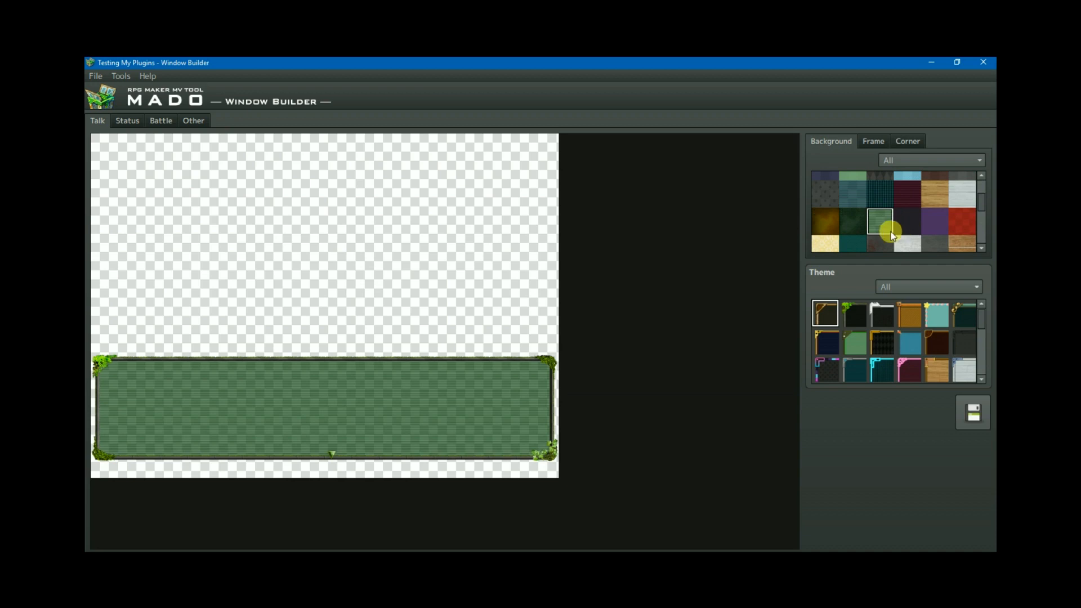
scroll(891, 234, "up", 2)
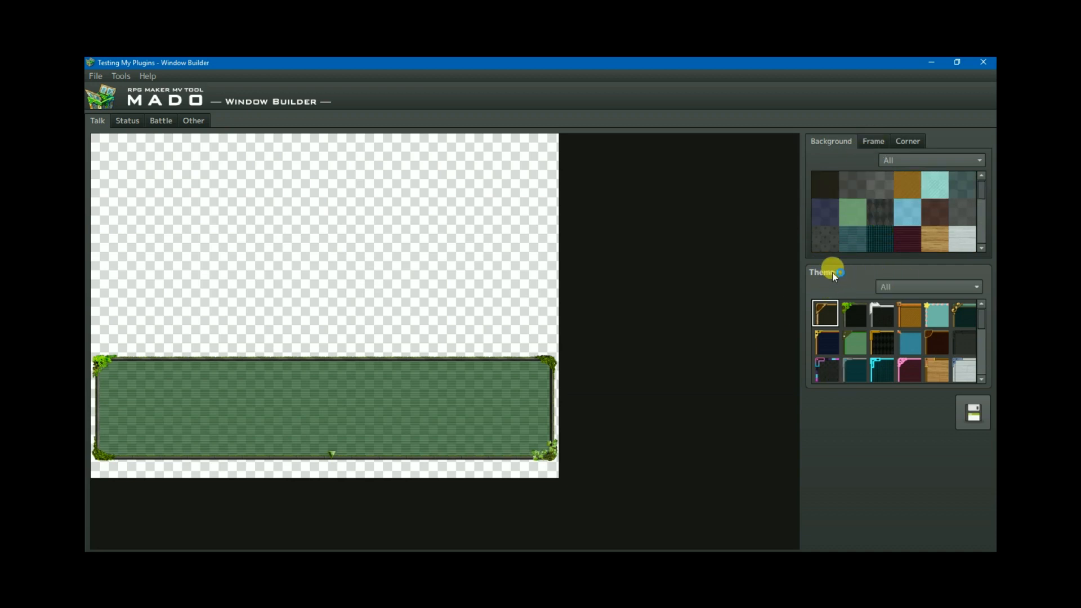
Try the dark theme with leafy corners on the talk window, followed by the green checkered background
left_click(852, 311)
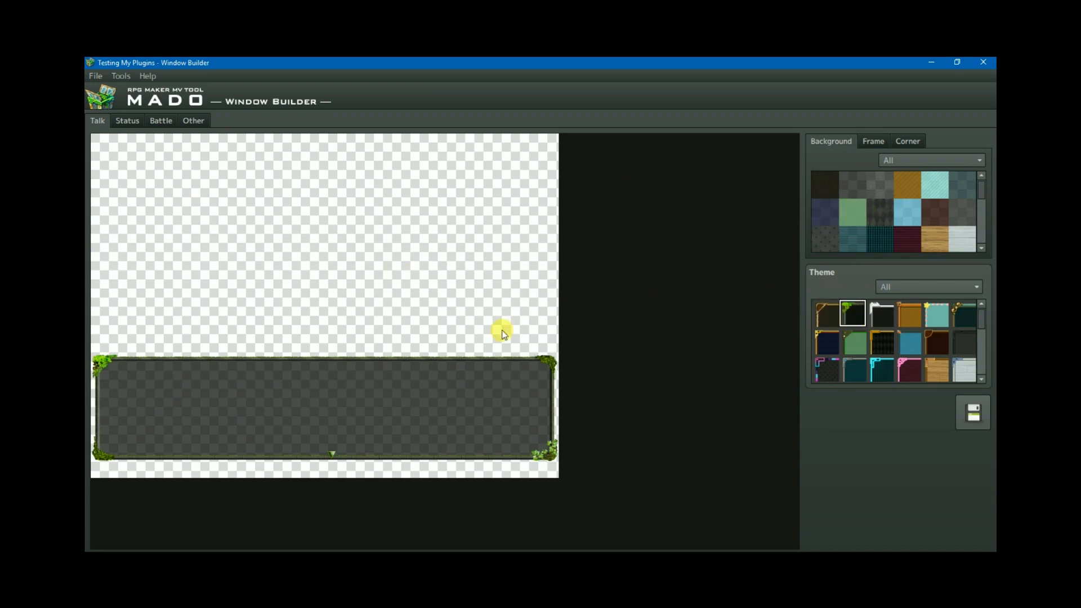
scroll(889, 216, "down", 1)
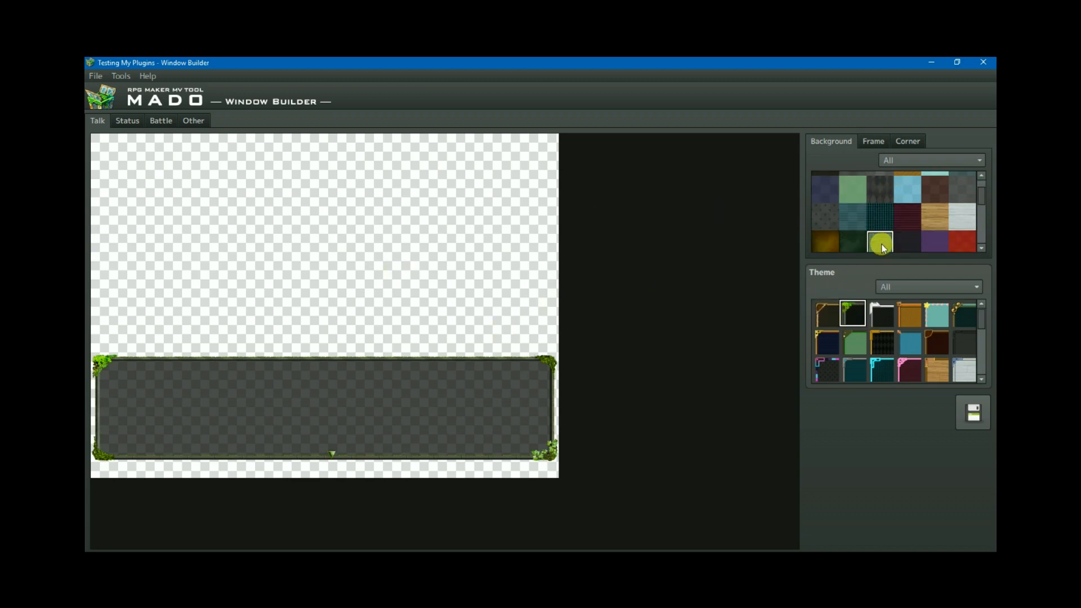
left_click(880, 243)
Filter the themes to Other and try the red theme with gold corners on the talk window
left_click(934, 285)
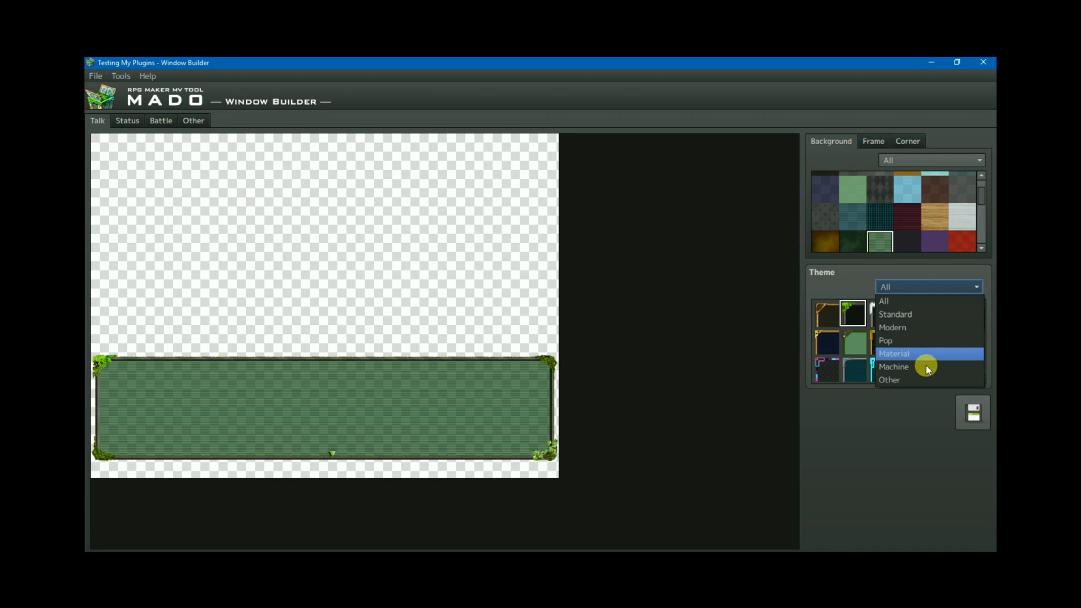
left_click(907, 378)
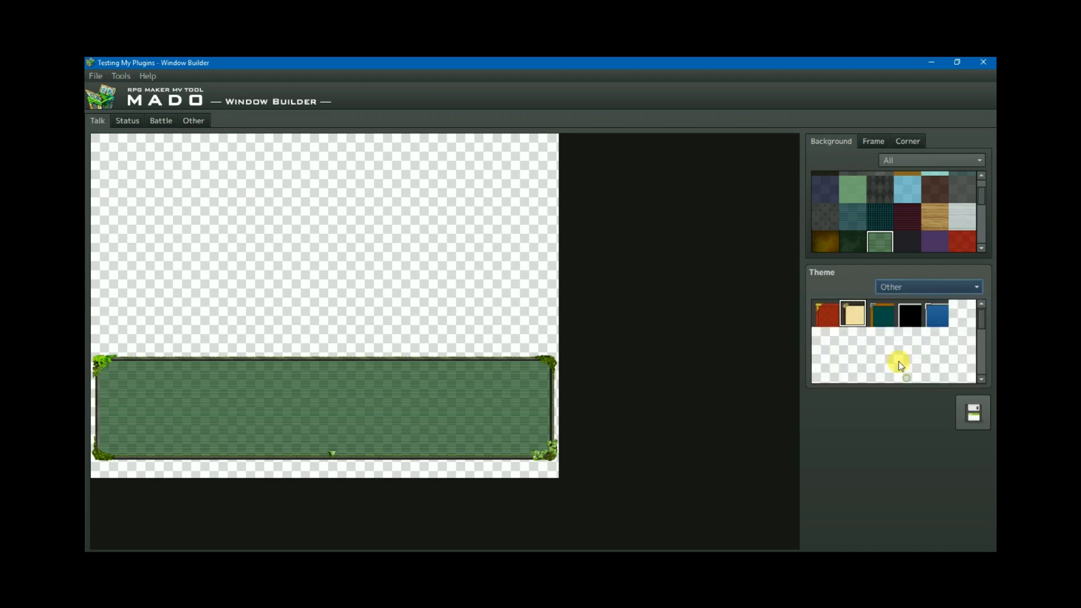
left_click(962, 318)
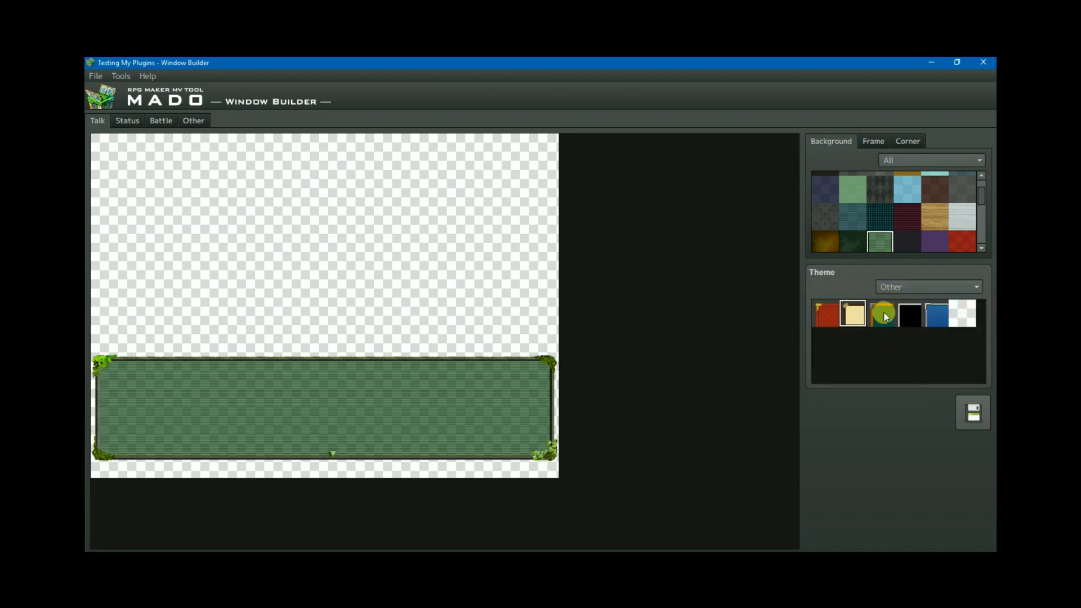
left_click(829, 320)
Filter the themes to Standard and apply the light wood-plank theme to the talk window
left_click(910, 287)
left_click(886, 312)
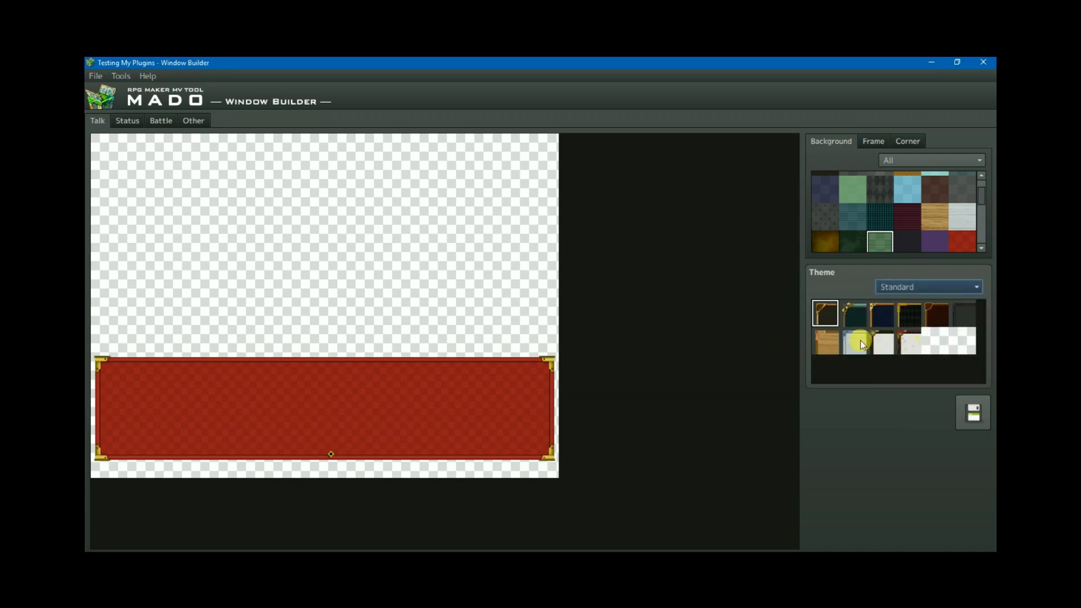
left_click(821, 346)
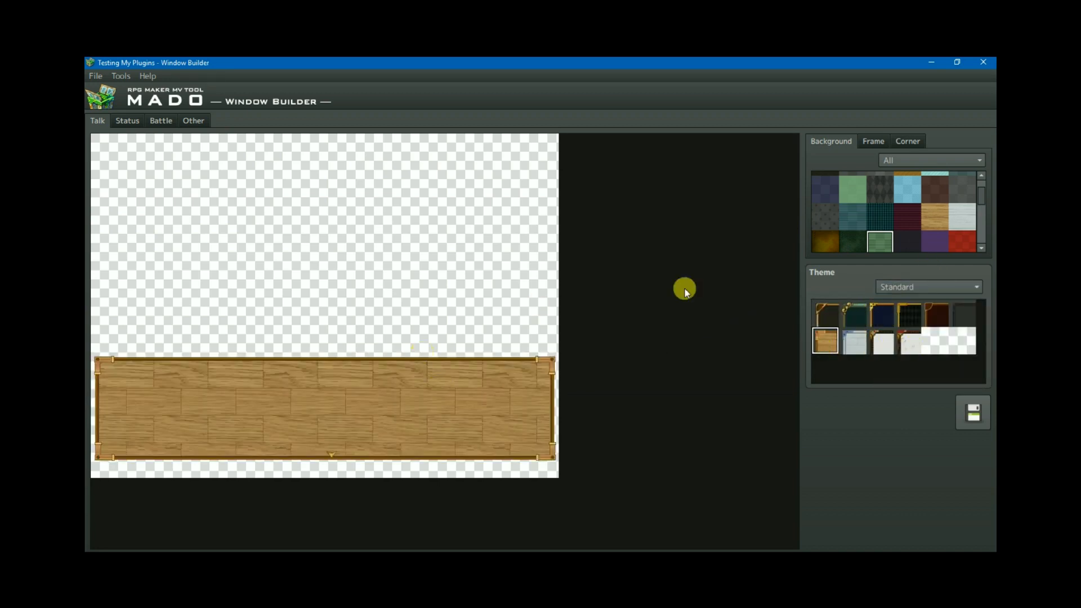
Try the gold-brown frame on the talk window and apply the dark brown frame
scroll(861, 212, "up", 1)
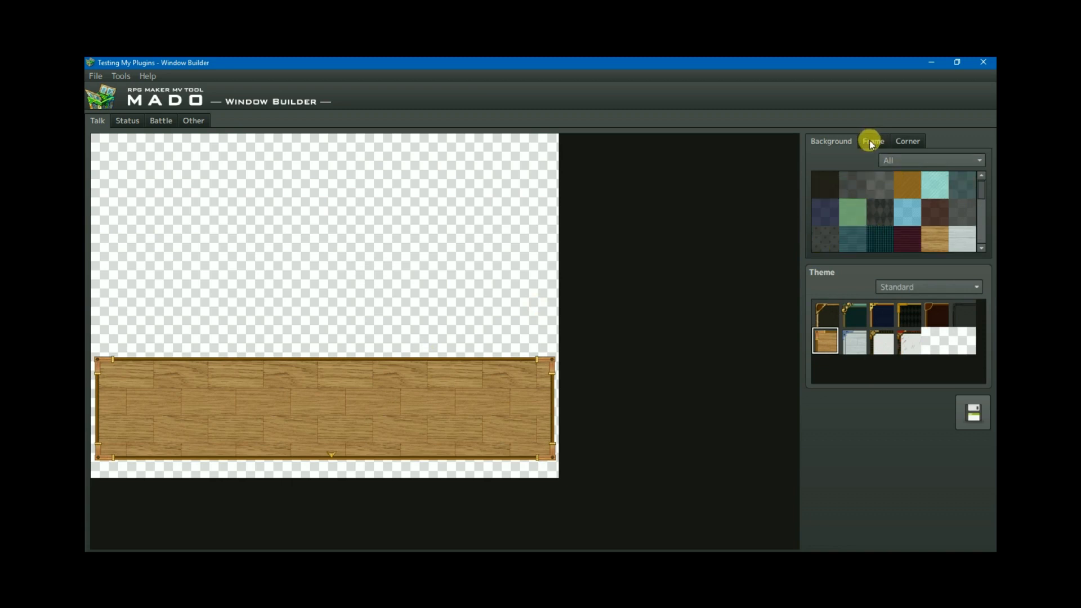
left_click(871, 142)
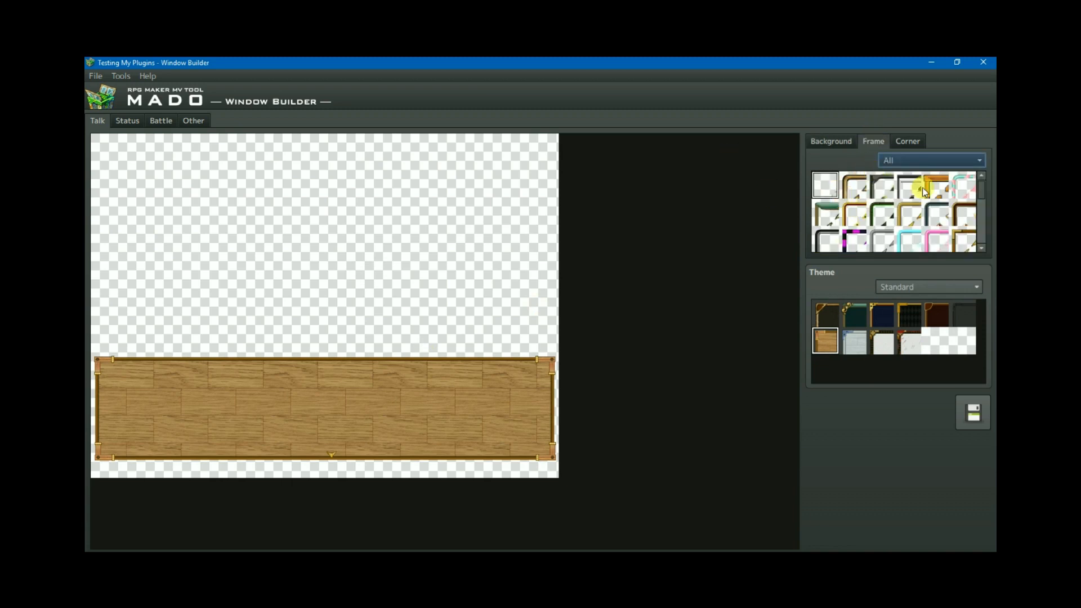
scroll(929, 192, "down", 1)
left_click(962, 230)
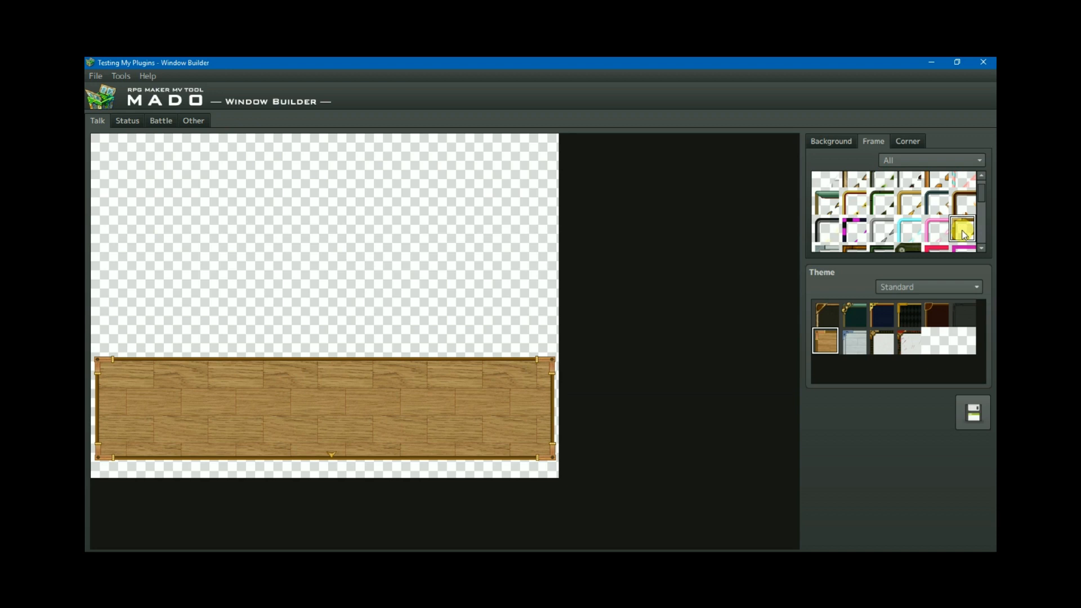
left_click(963, 202)
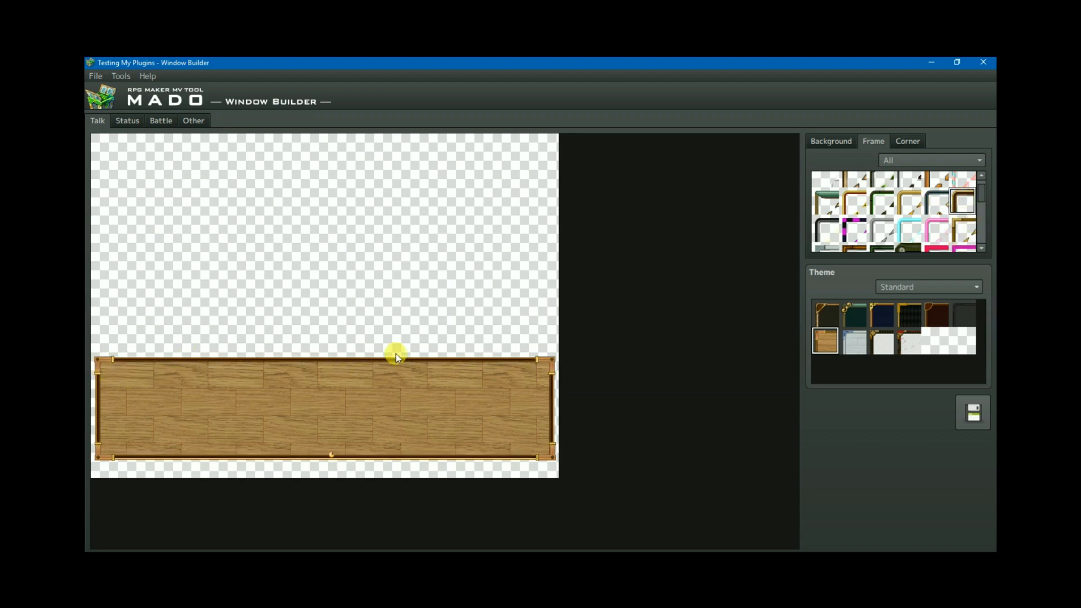
Try the brown triangular, brown quarter-round and dark green riveted metal corners on the talk window
left_click(896, 142)
left_click(851, 183)
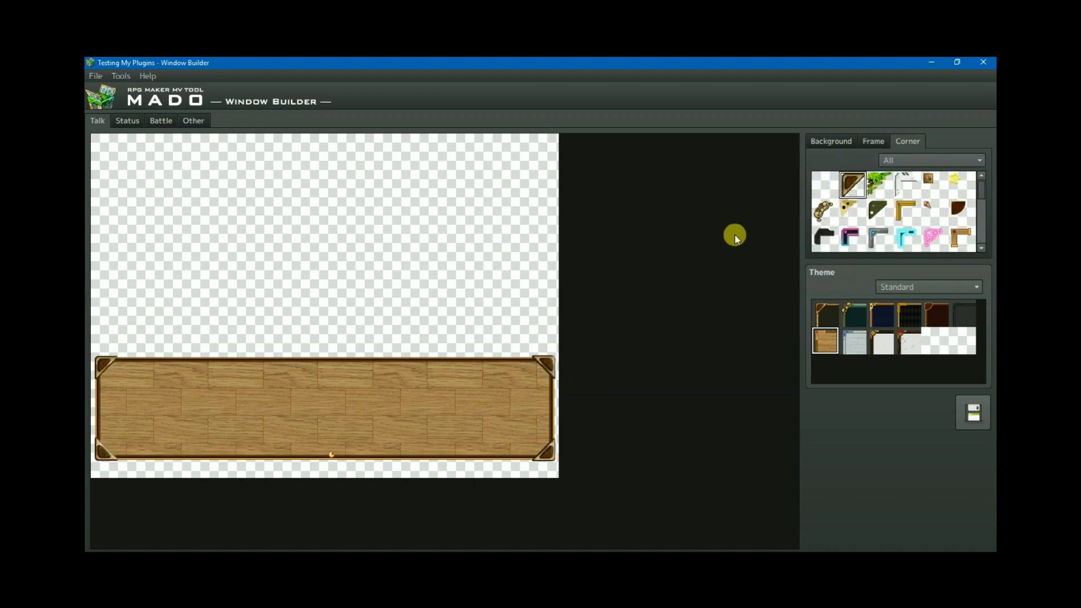
left_click(959, 210)
scroll(853, 233, "down", 1)
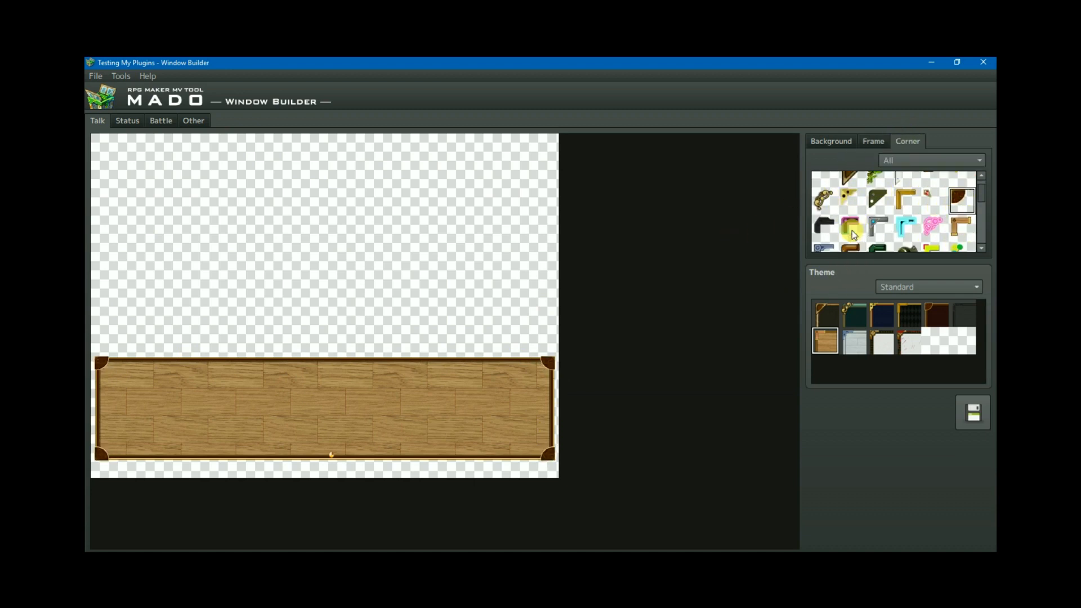
scroll(854, 234, "down", 1)
left_click(905, 242)
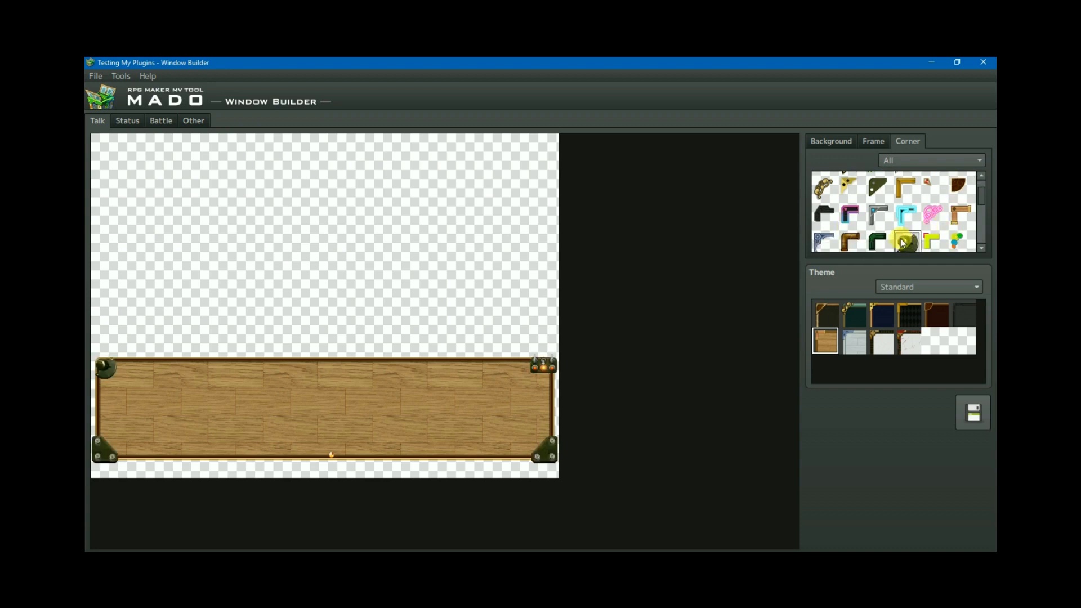
Try the small ornate corners on the talk window and apply the brown triangular corners
scroll(899, 242, "down", 1)
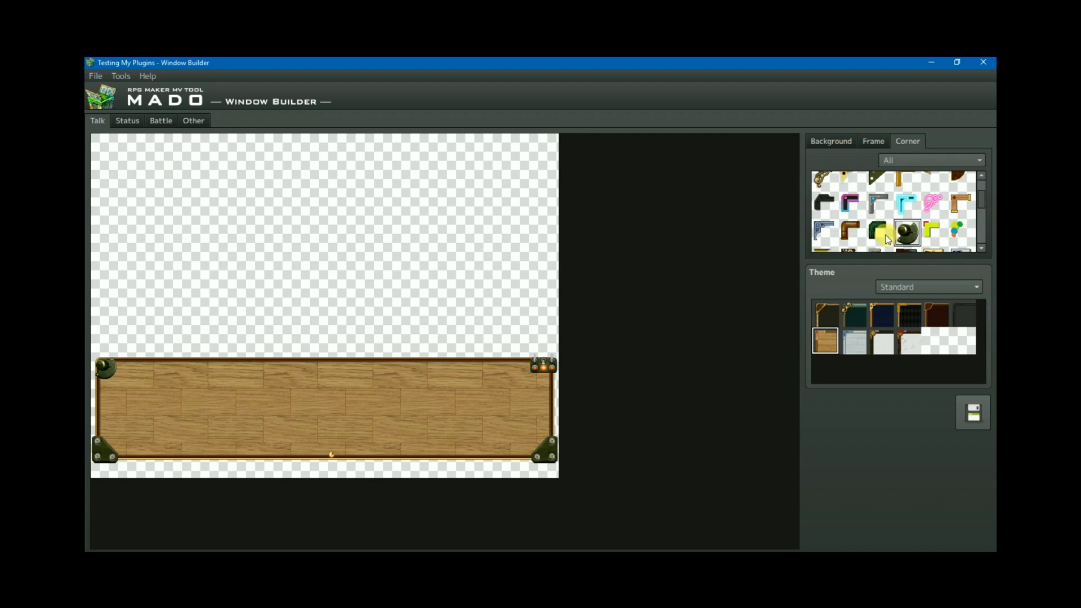
scroll(887, 239, "down", 1)
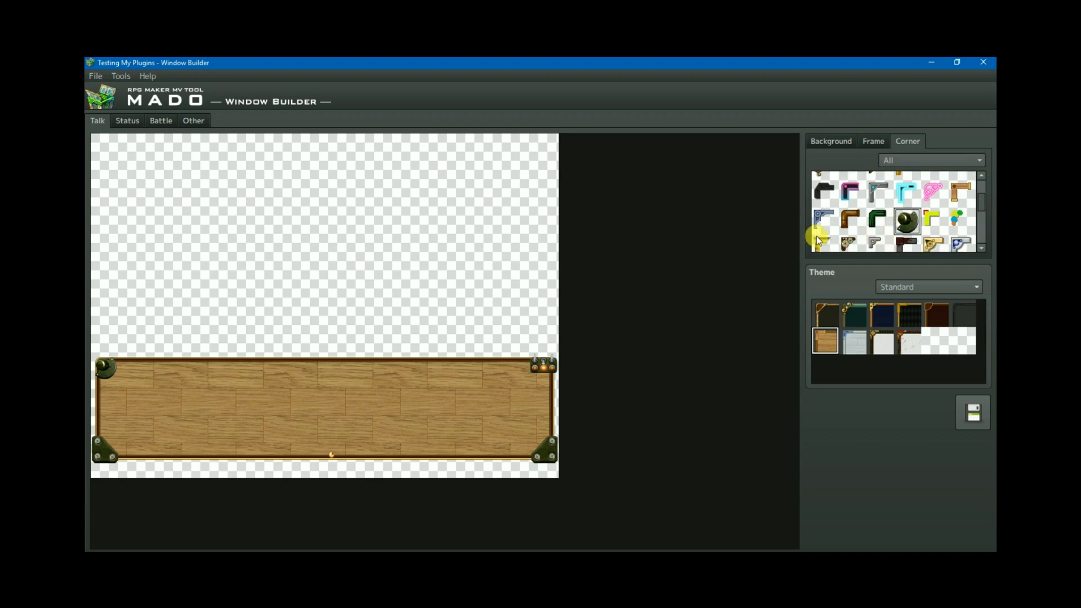
left_click(849, 244)
scroll(872, 247, "up", 4)
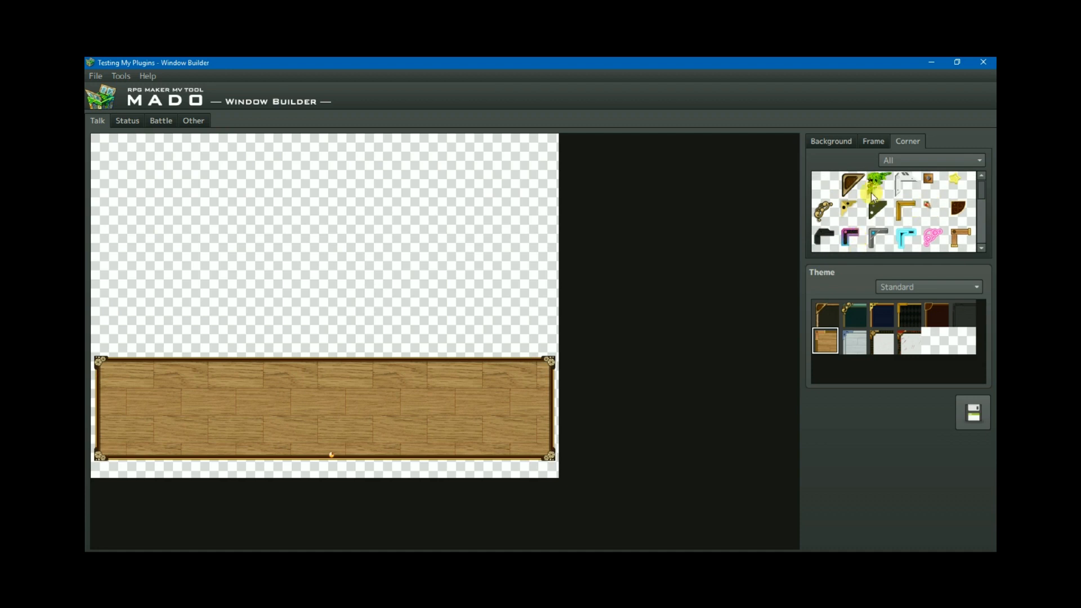
left_click(847, 186)
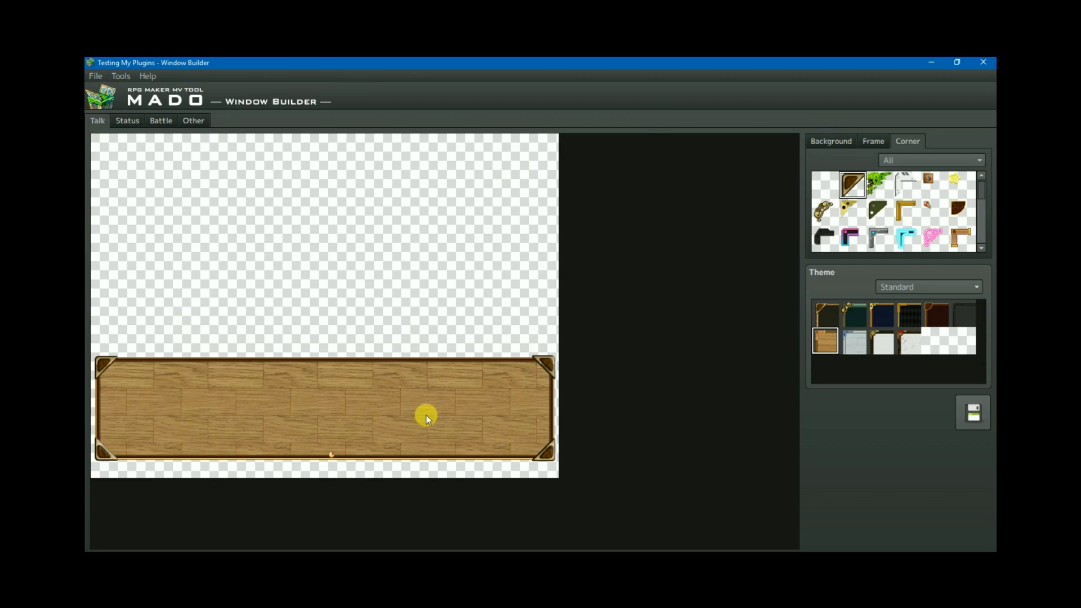
Try the dark theme with brown corners on the status window and apply the light wood-plank theme
left_click(127, 121)
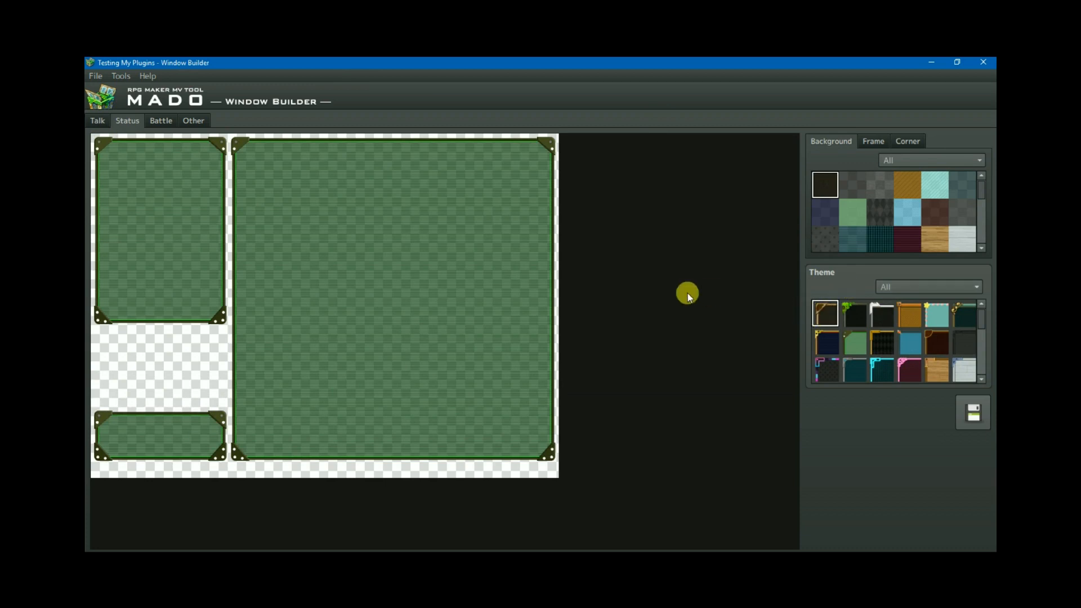
left_click(831, 316)
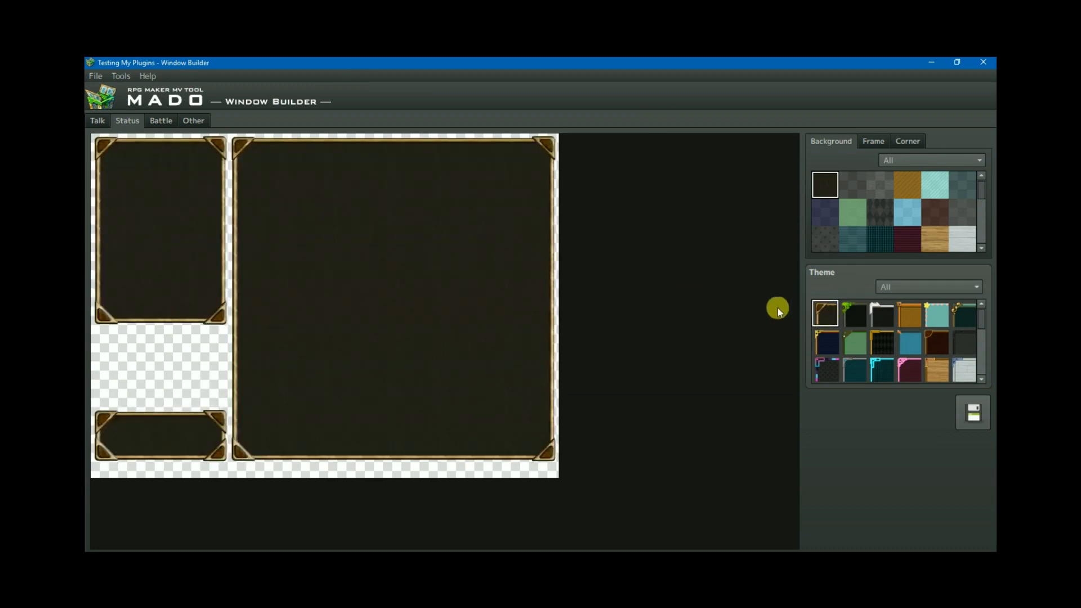
left_click(937, 374)
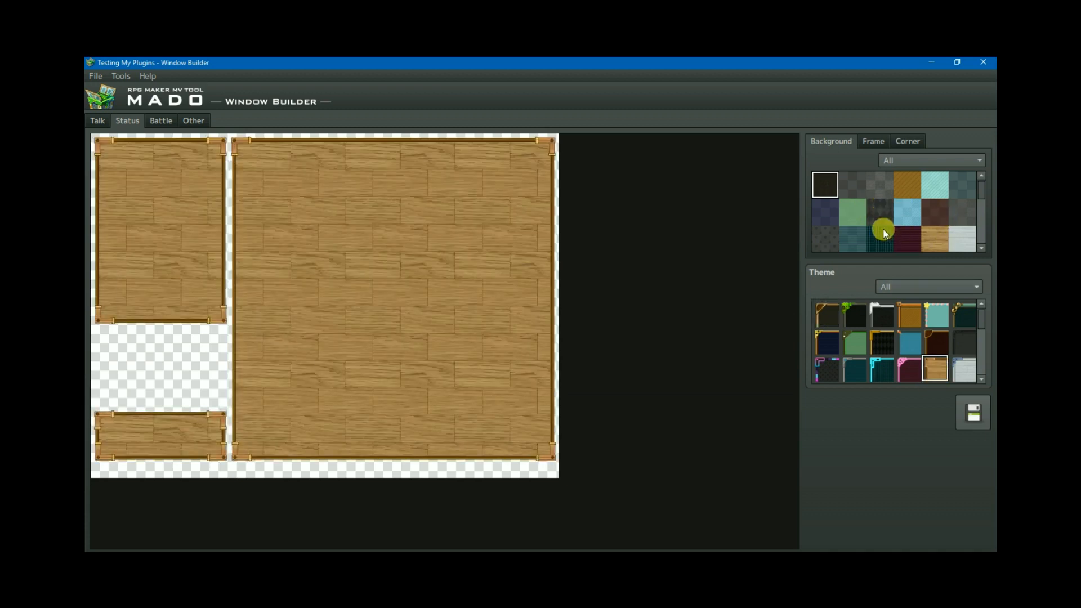
Apply the dark brown frame and the brown triangular corners to the status window
scroll(910, 225, "down", 2)
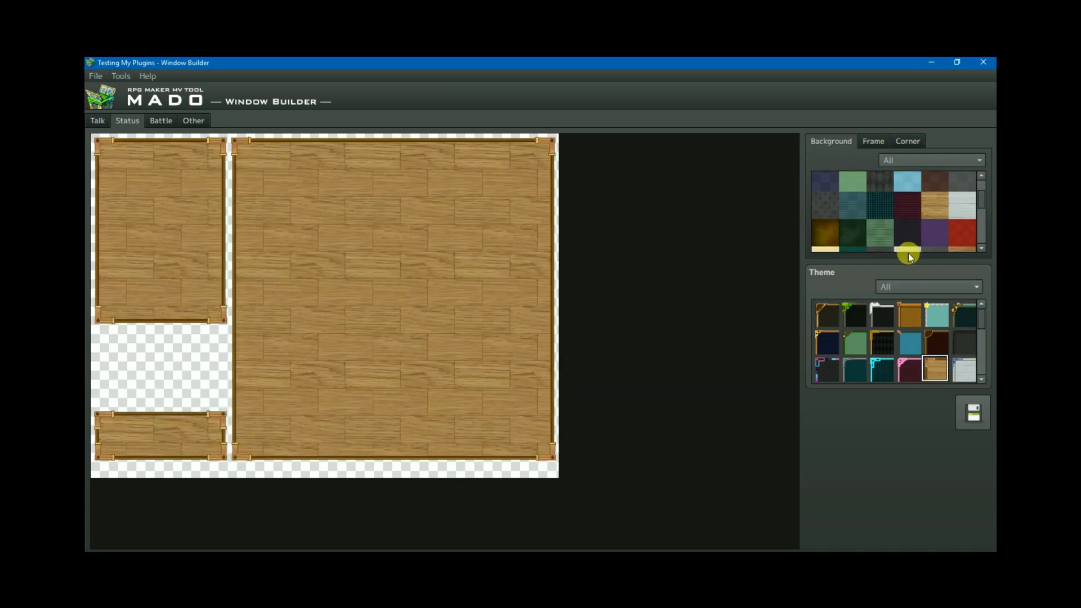
left_click(874, 142)
scroll(907, 217, "down", 3)
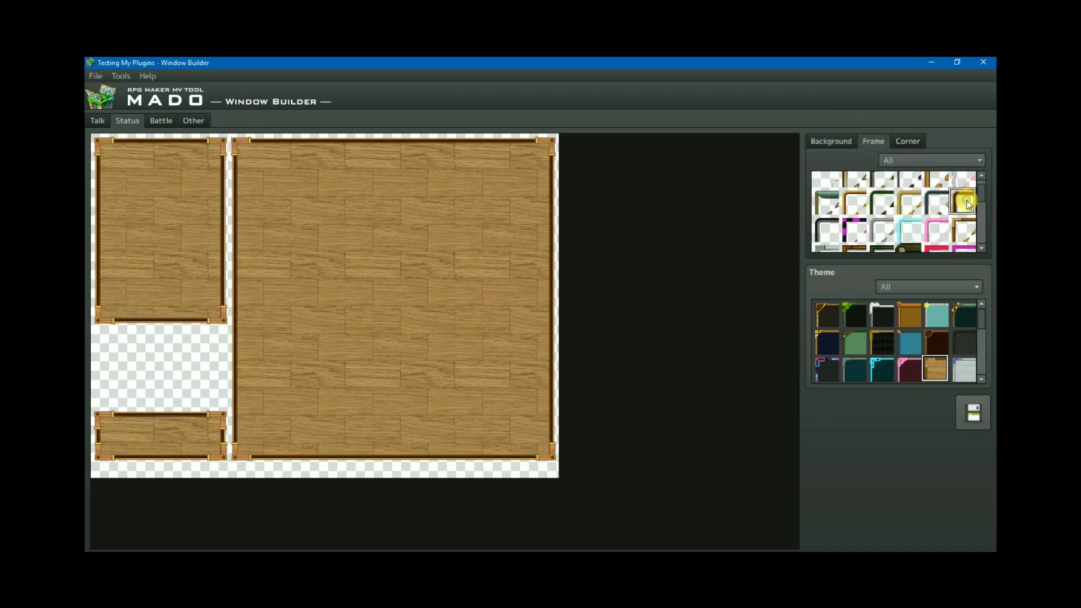
left_click(907, 141)
left_click(852, 184)
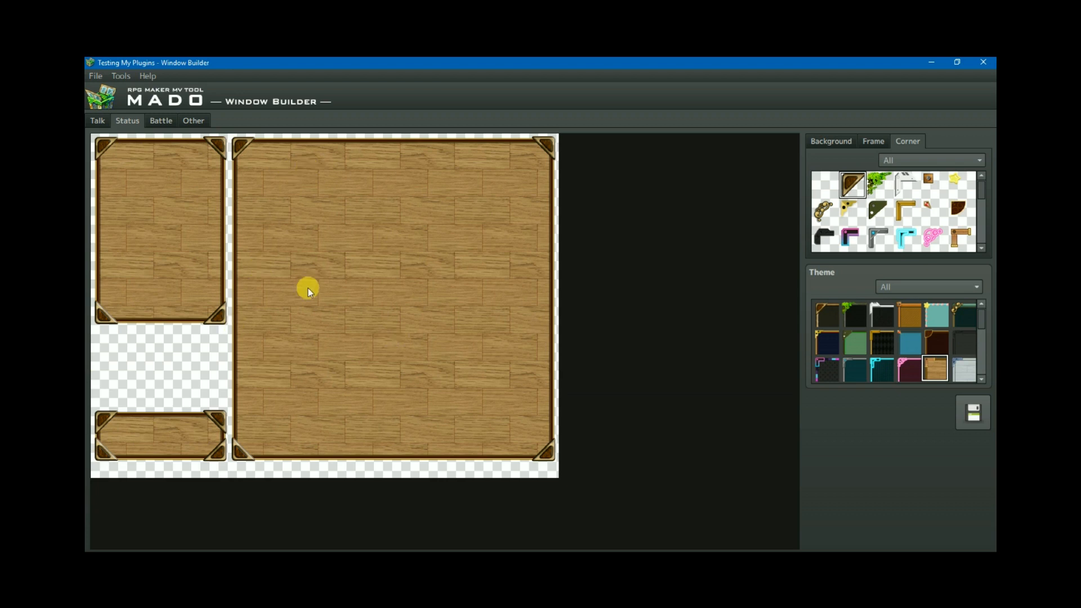
Apply the dark theme with brown triangular corners to the battle window, with the light wood-plank background
left_click(160, 121)
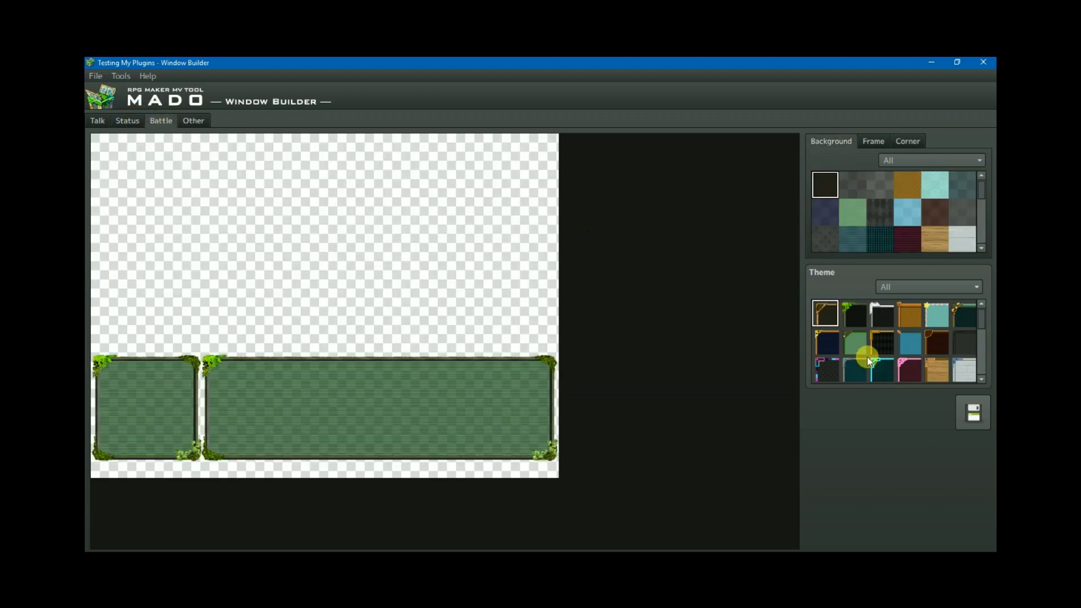
left_click(817, 313)
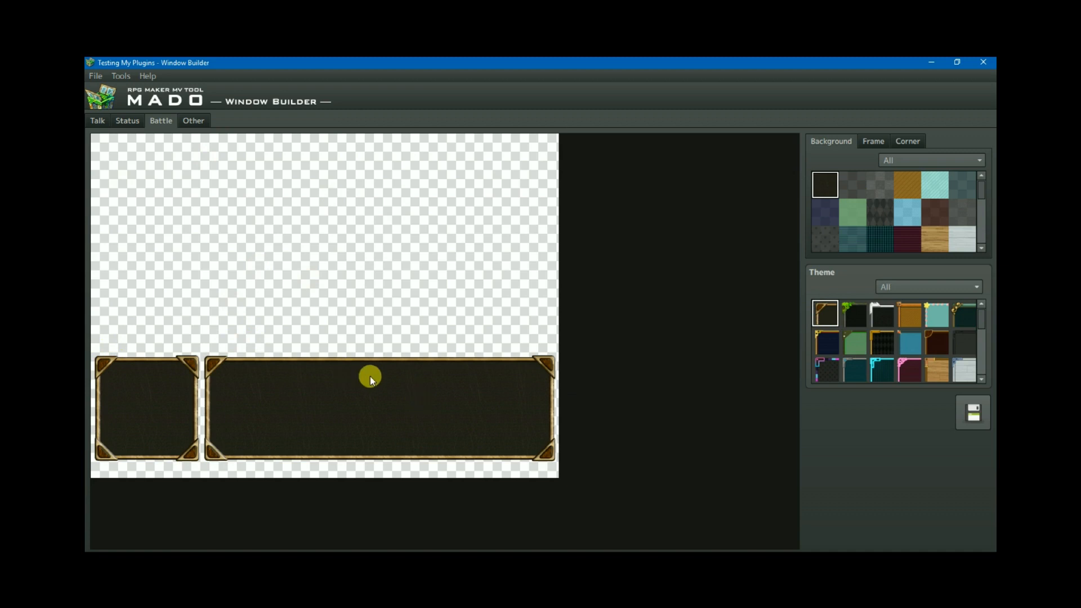
left_click(941, 239)
scroll(832, 335, "down", 3)
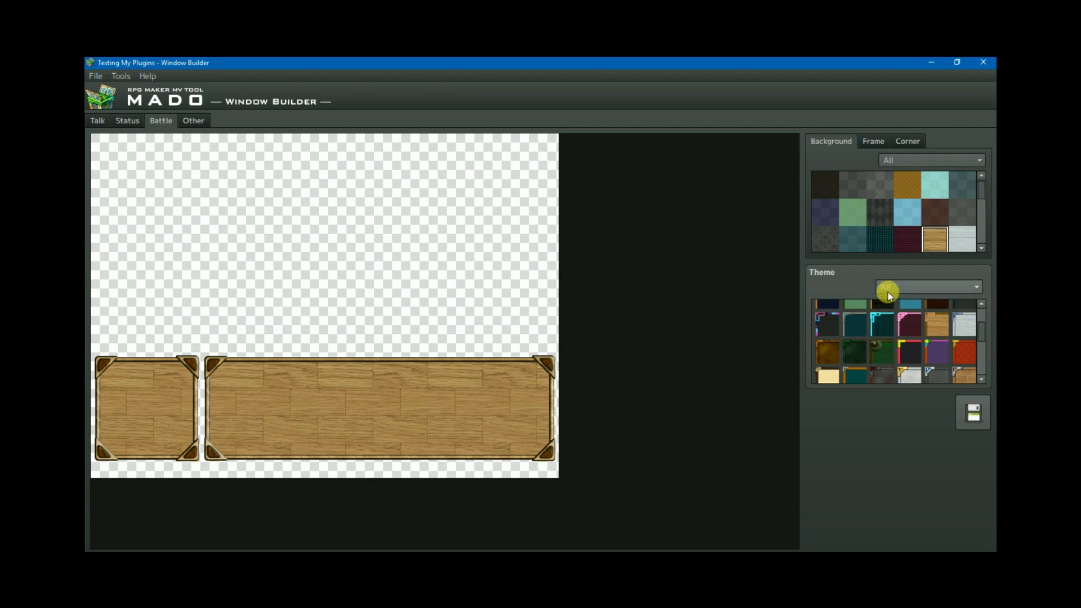
Apply the dark grey-brown frame to the battle window
left_click(873, 141)
scroll(901, 214, "down", 5)
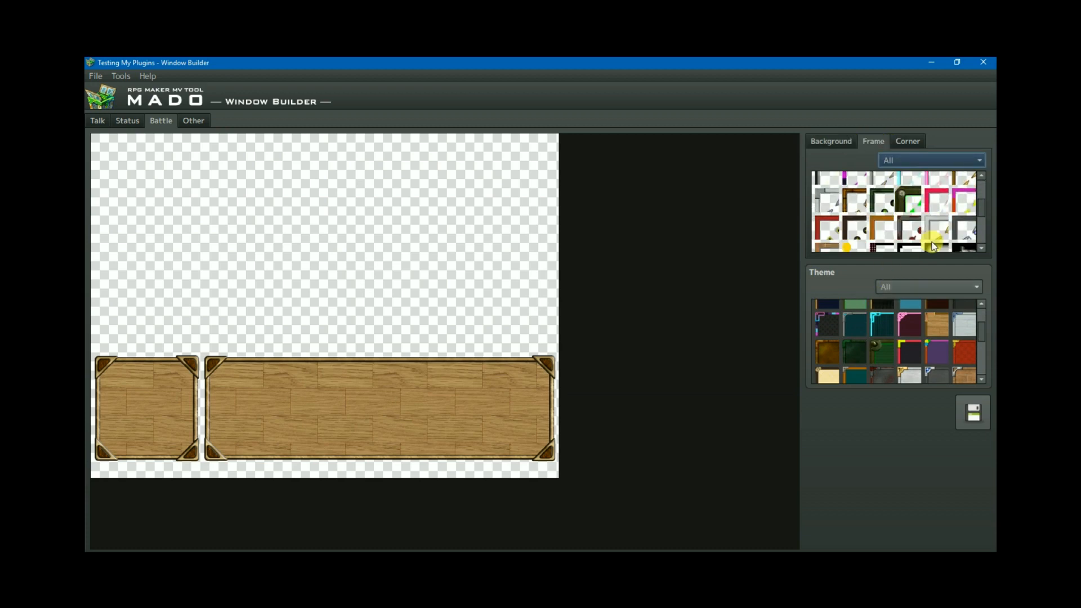
left_click(907, 226)
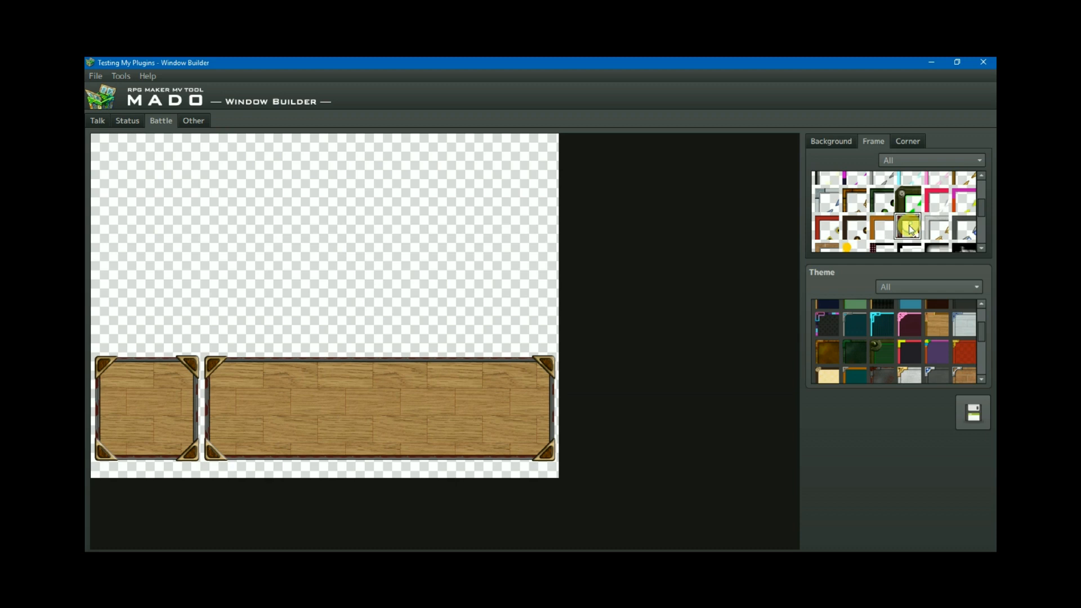
Try the brown pipe corners on the battle window, and apply the dark red-brown corners
left_click(907, 142)
scroll(862, 225, "down", 1)
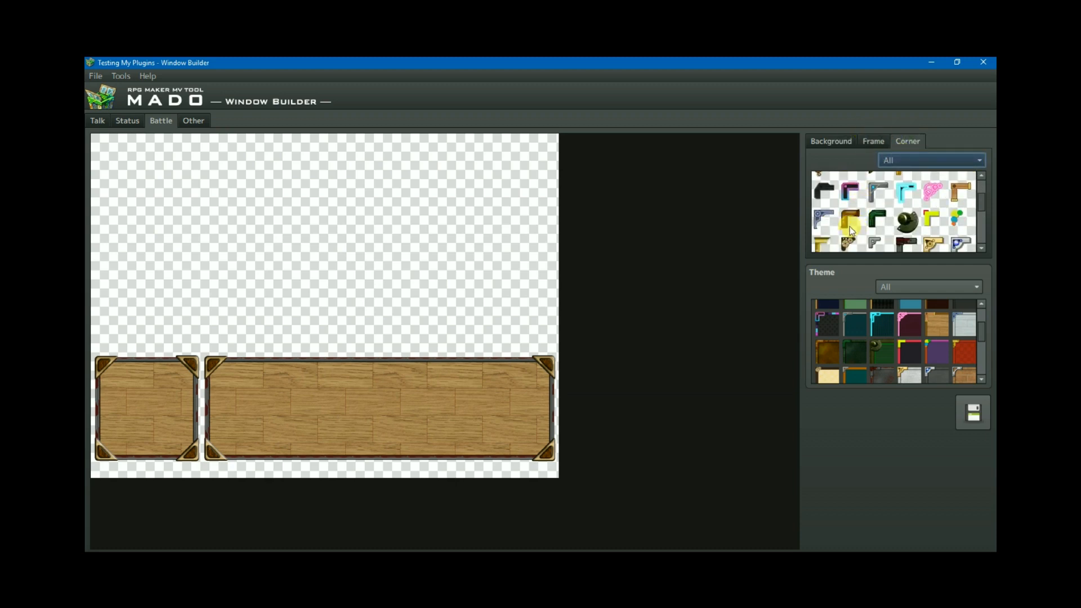
left_click(851, 204)
left_click(849, 223)
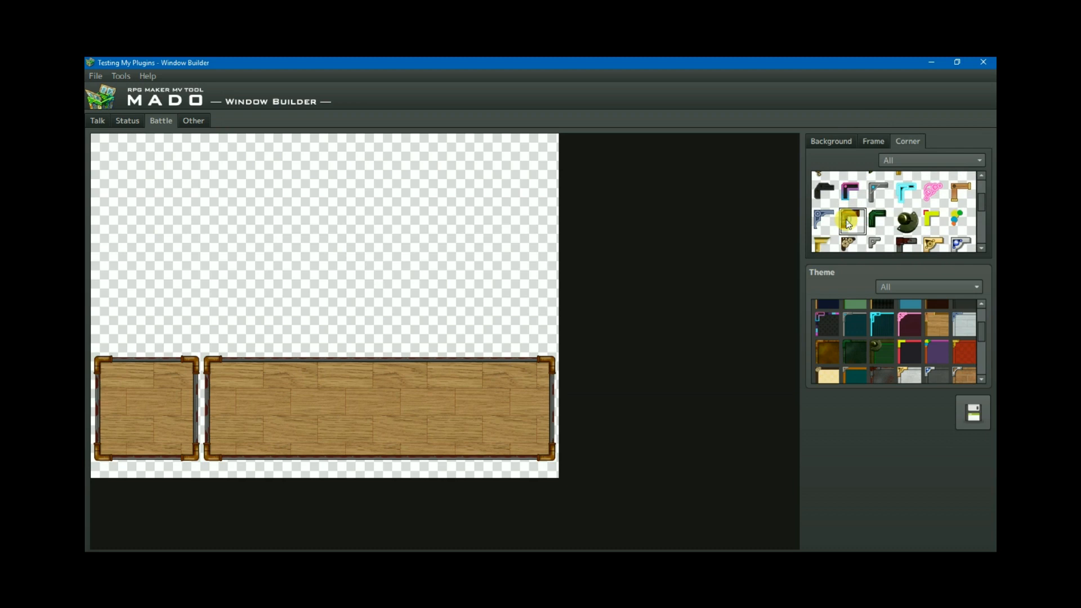
scroll(848, 224, "down", 1)
left_click(903, 223)
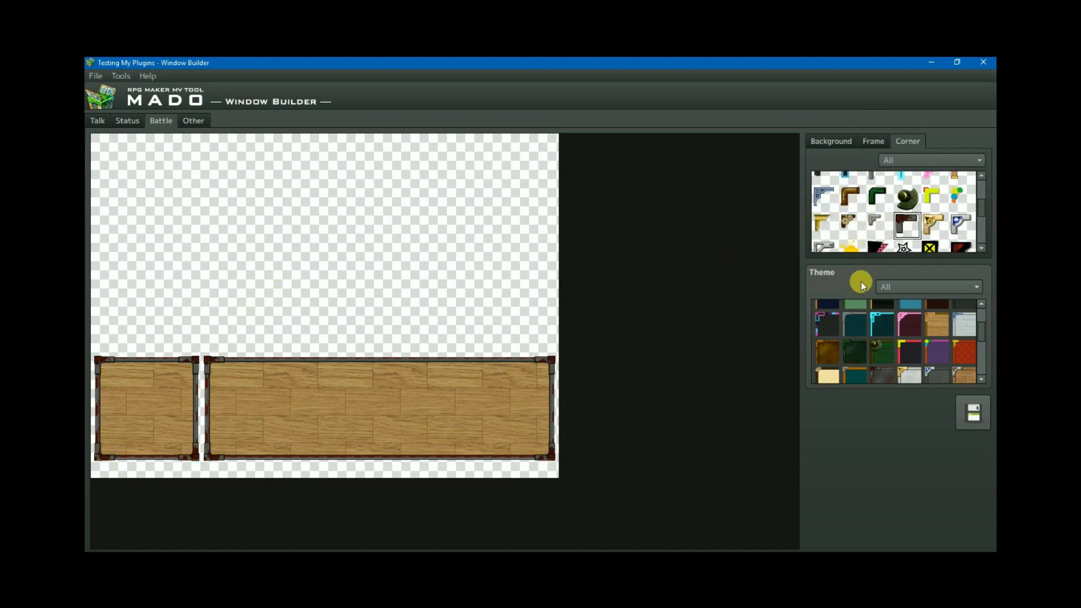
Set the battle window's background to the red patterned texture
scroll(848, 217, "up", 2)
left_click(831, 141)
scroll(922, 222, "down", 2)
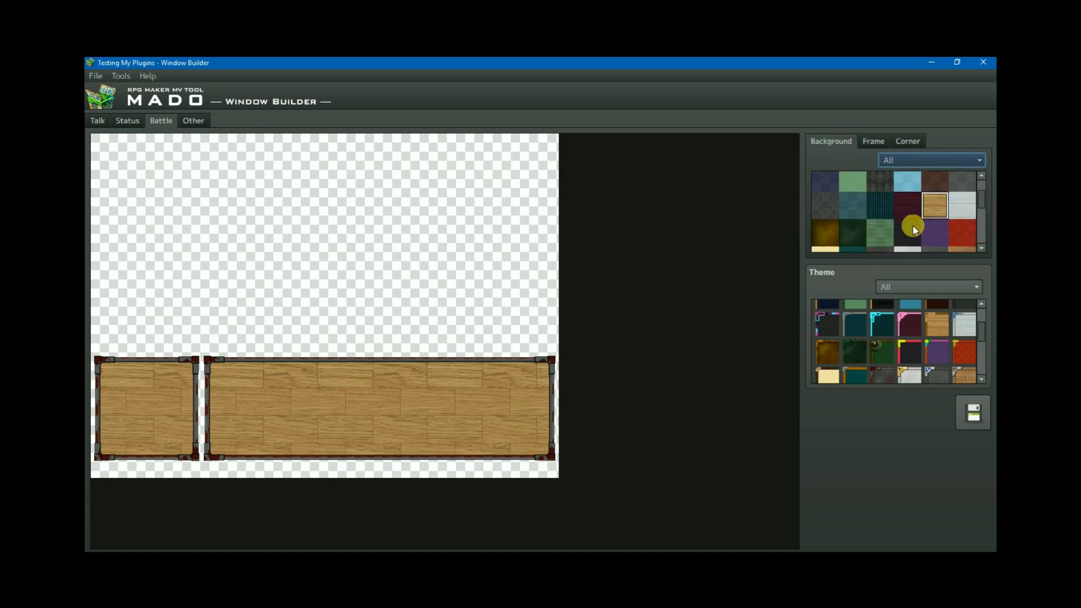
left_click(962, 223)
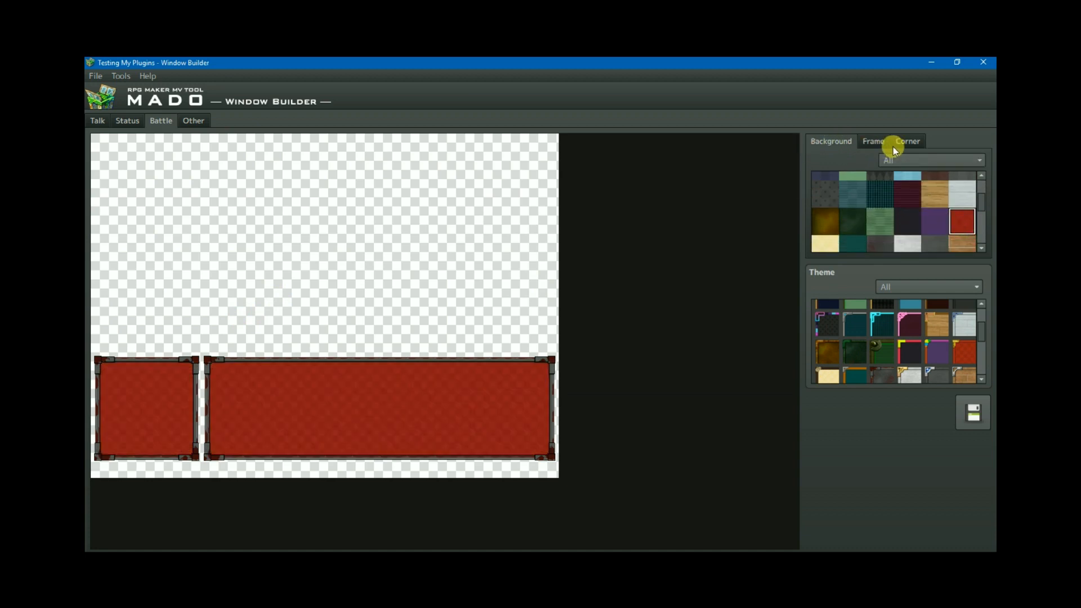
Apply the dark theme with brown triangular corners to the Other window and give it the orange wooden frame
left_click(199, 120)
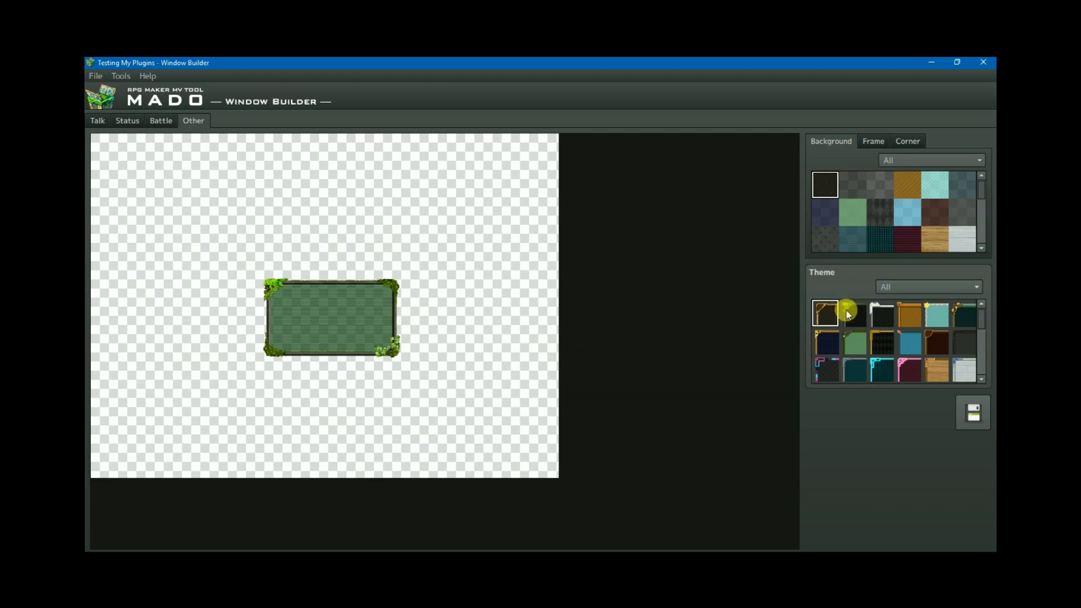
left_click(825, 312)
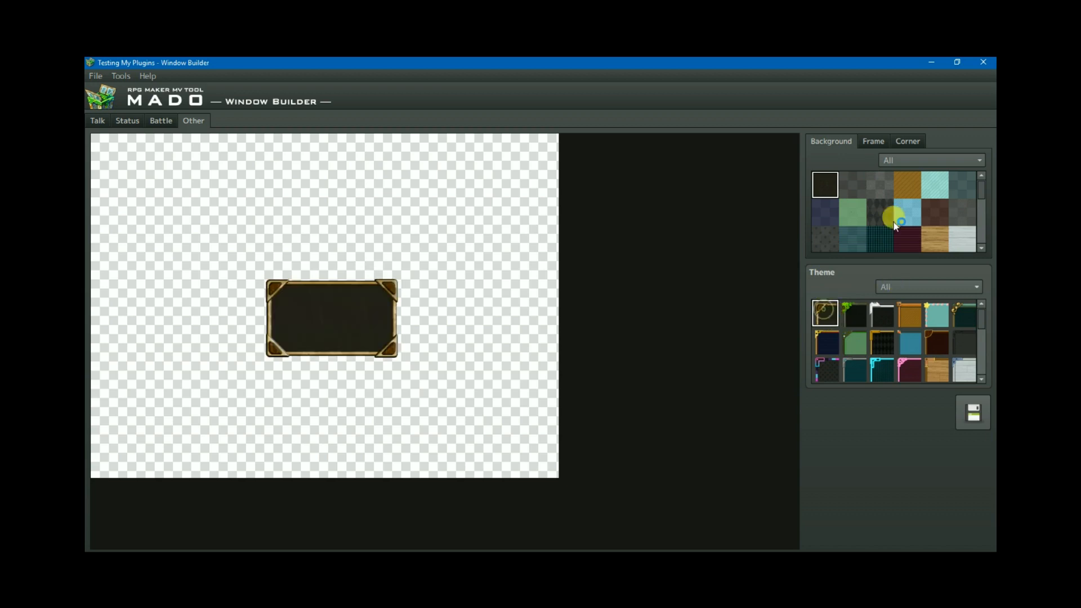
left_click(880, 141)
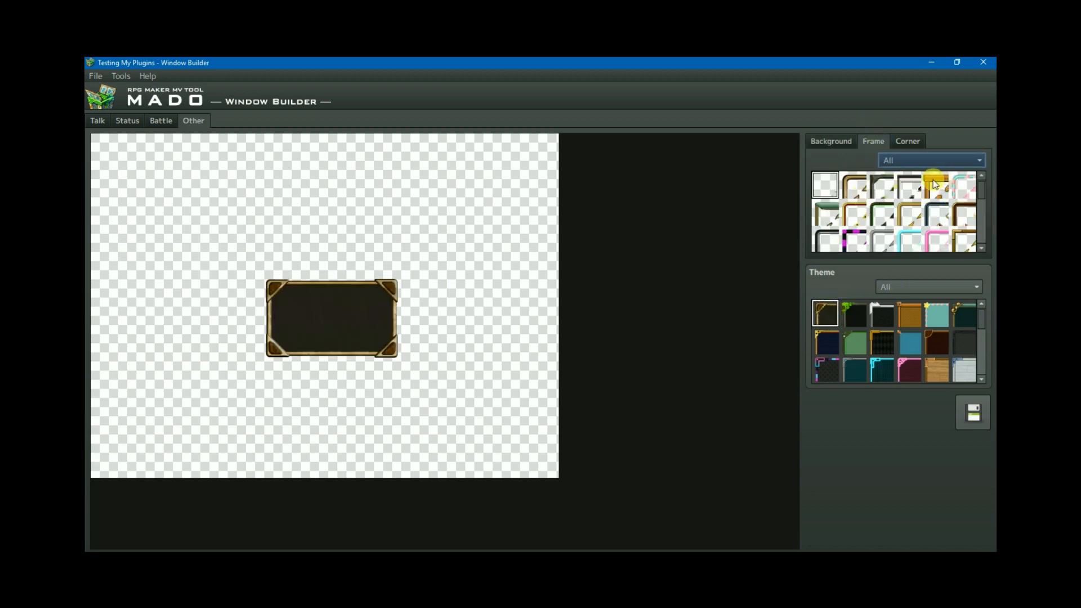
left_click(934, 184)
Apply the small square brown stud corners to the Other window
left_click(910, 141)
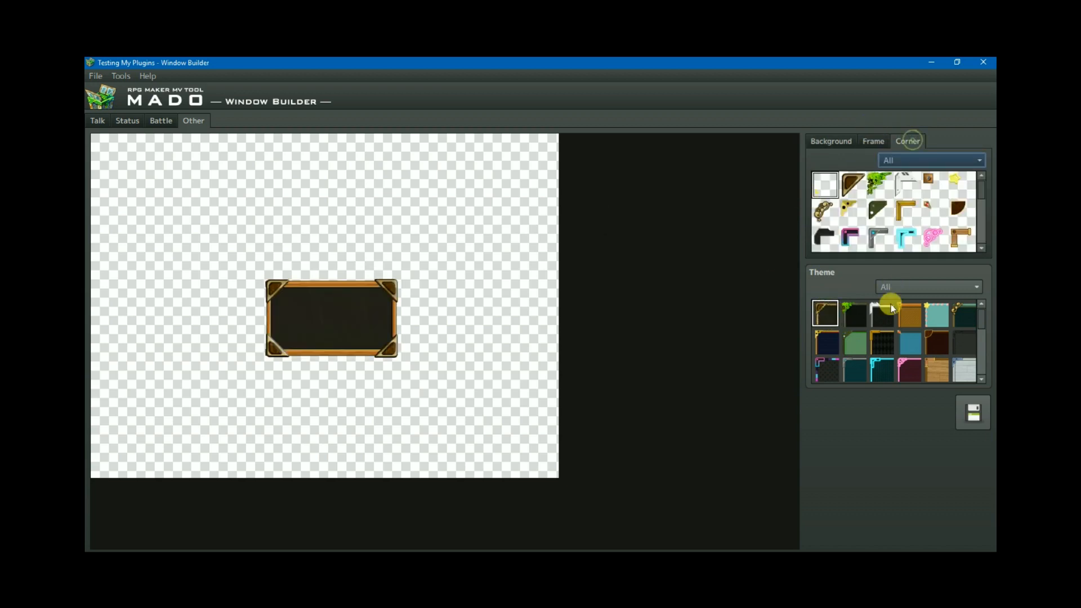
left_click(932, 182)
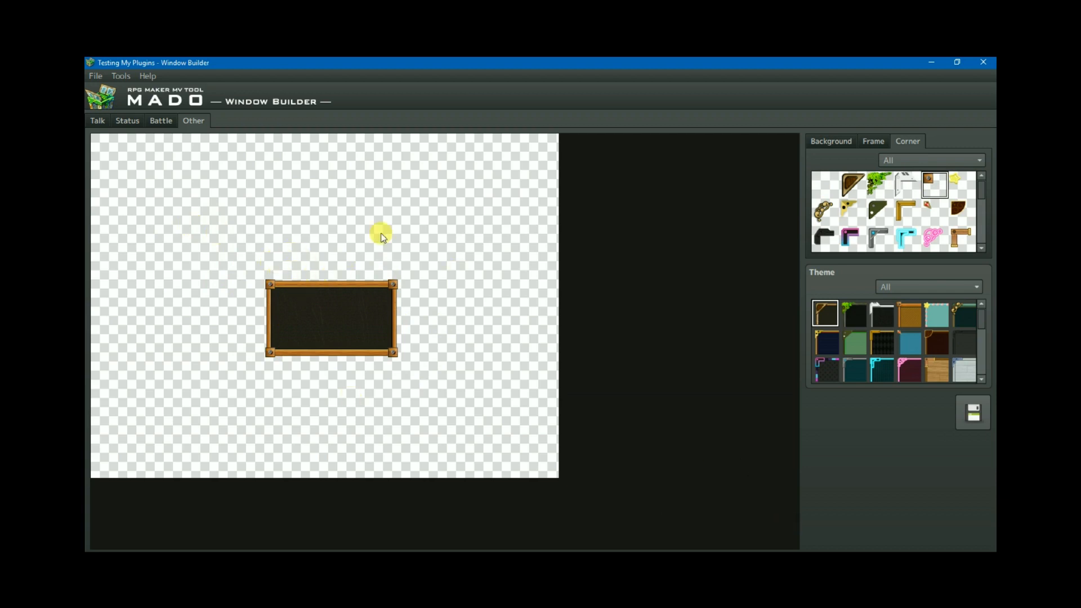
left_click(823, 141)
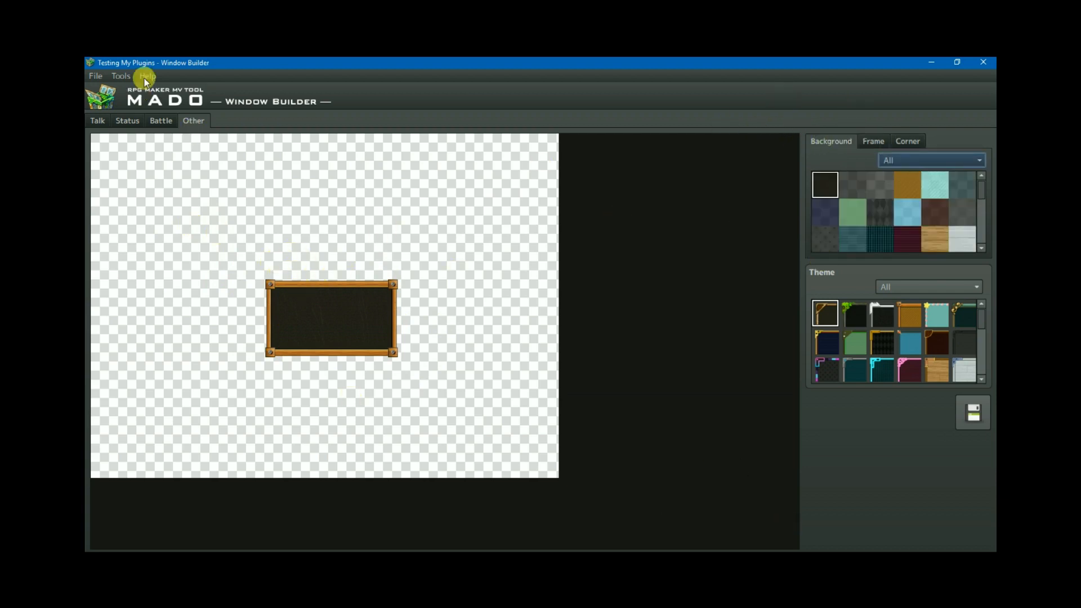
Review the Talk, Status, Battle and Other window designs and export them to the PluginsTesting project folder
left_click(97, 120)
left_click(127, 121)
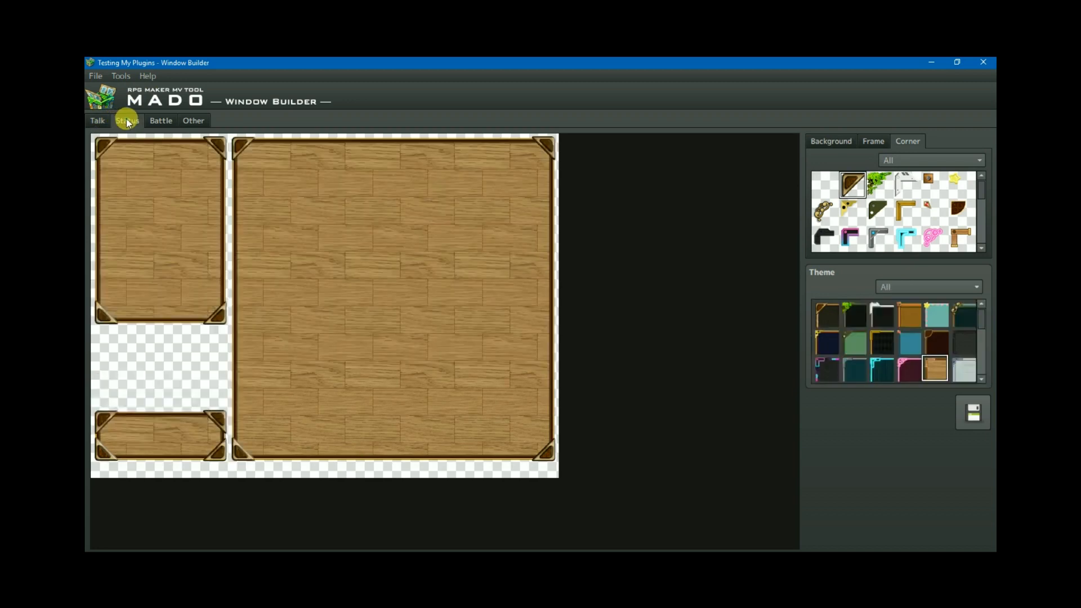
left_click(161, 120)
left_click(193, 120)
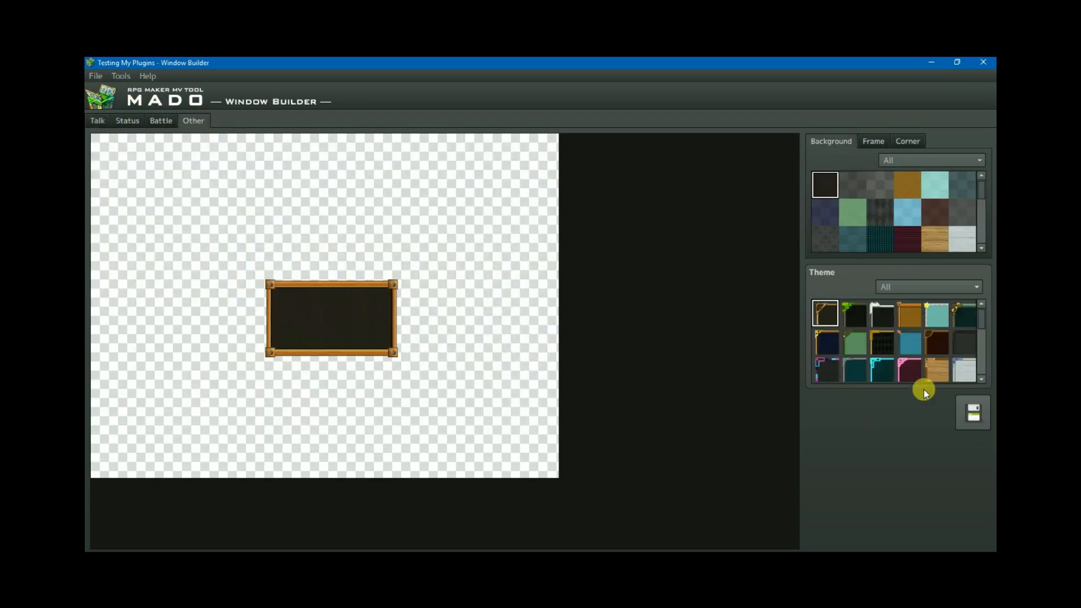
left_click(955, 416)
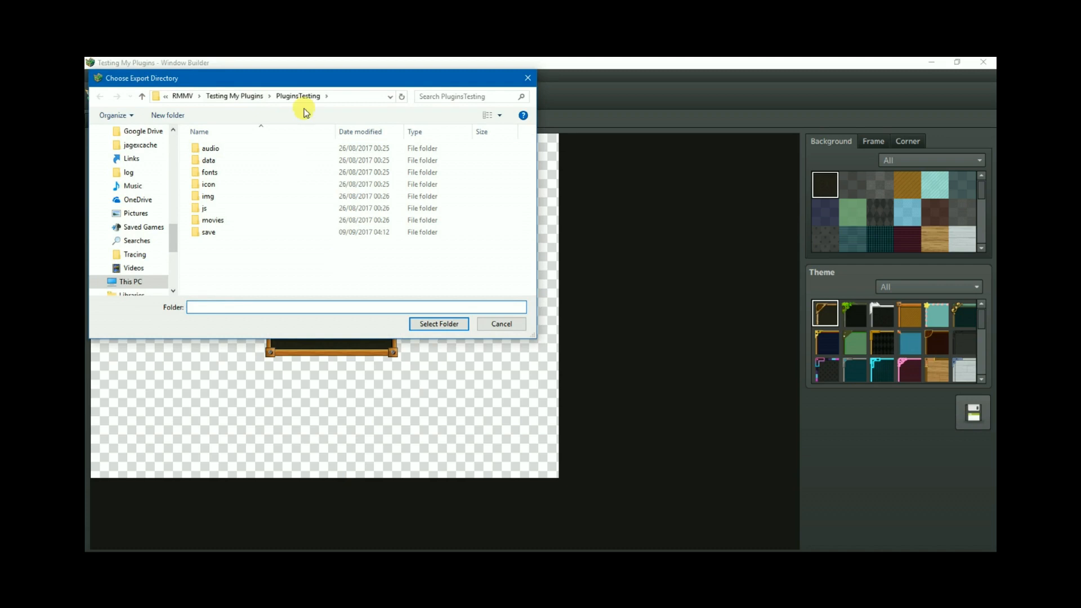
left_click_drag(322, 76, 576, 137)
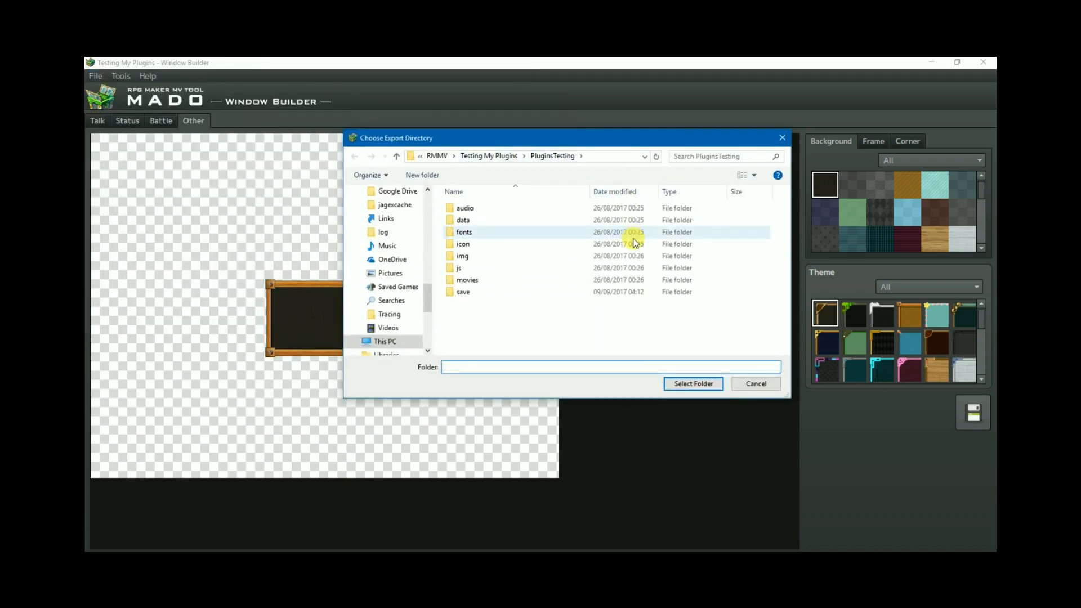
left_click(692, 384)
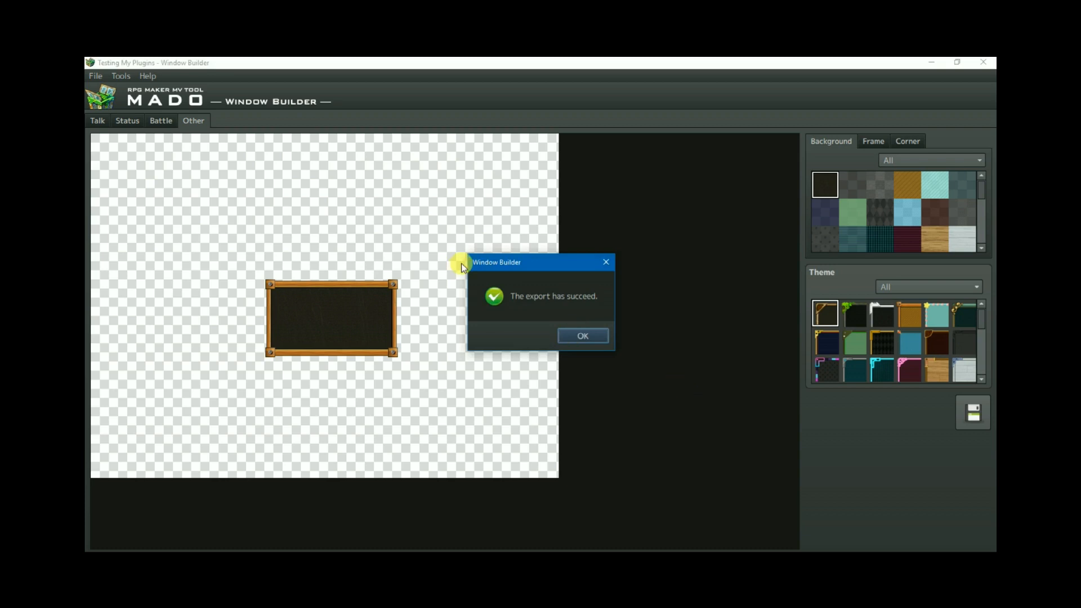
left_click(595, 336)
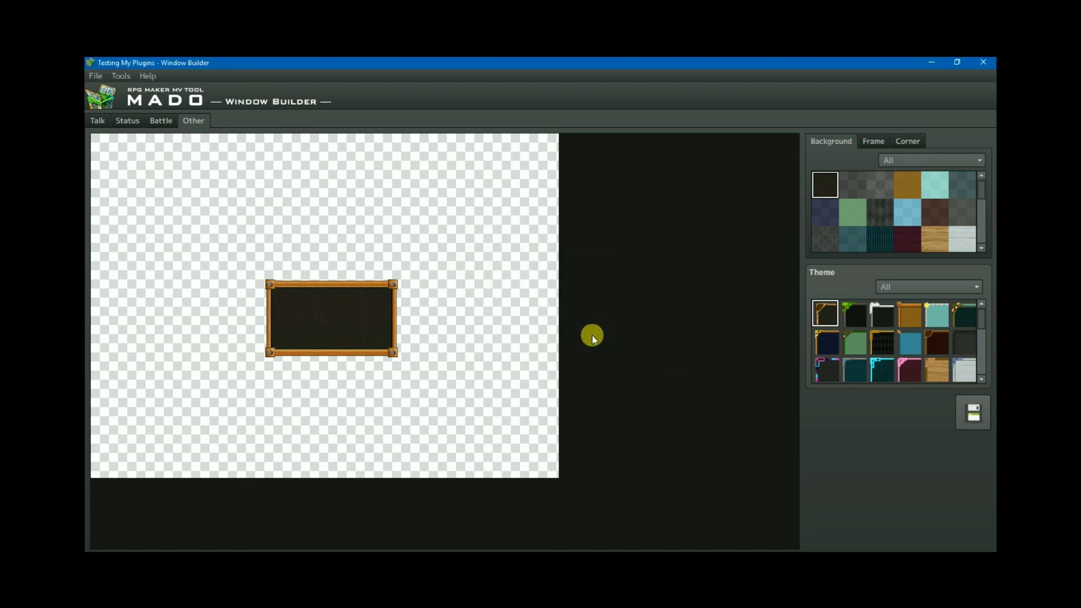
Copy the path of the project's img\system folder from the export directory chooser and close the chooser without exporting
left_click(976, 414)
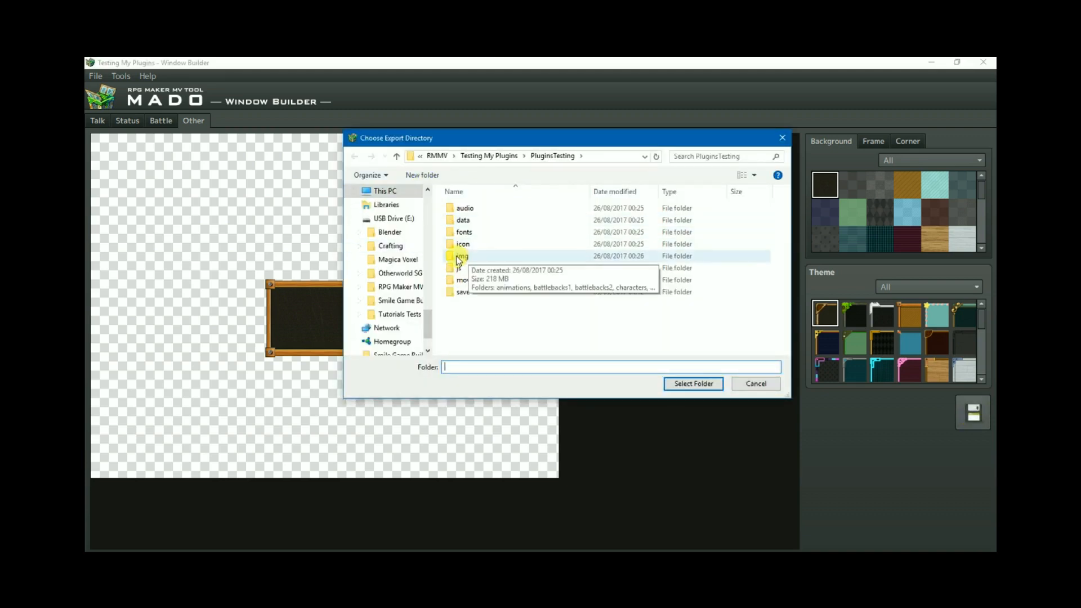
double_click(458, 258)
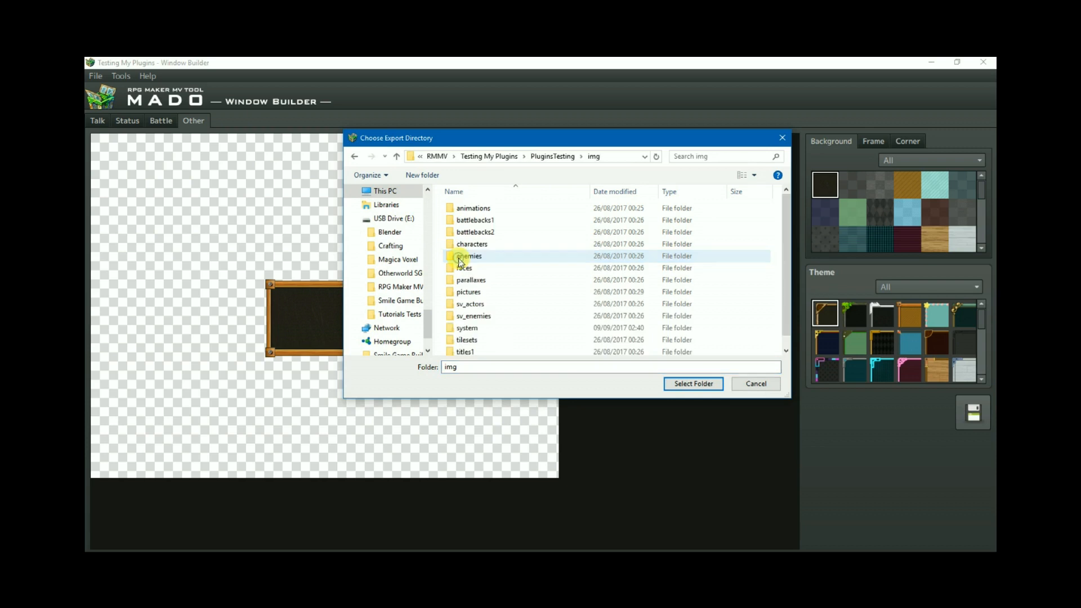
scroll(515, 290, "down", 1)
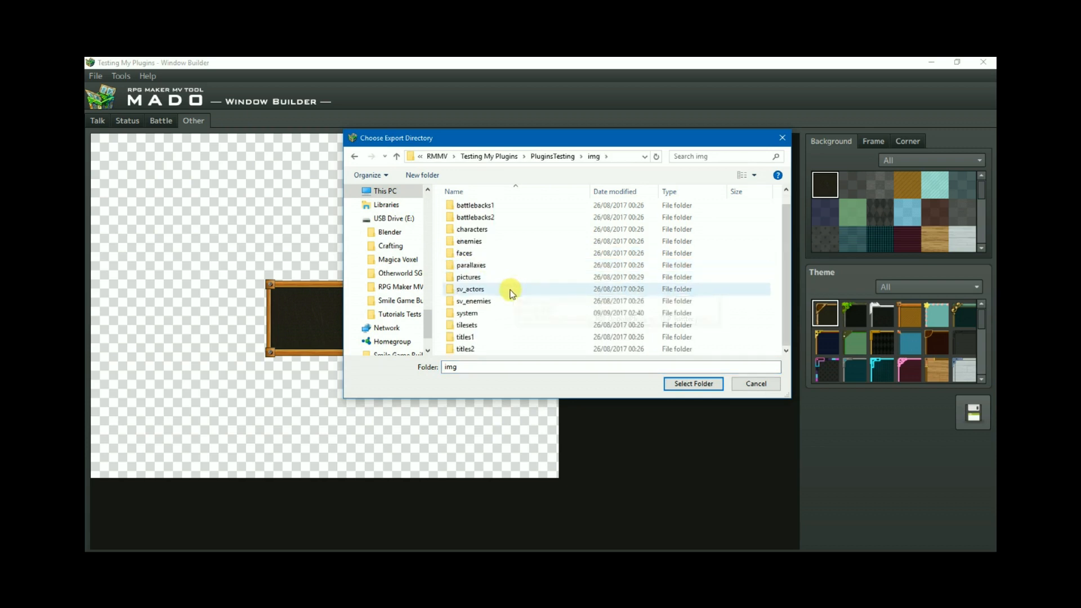
double_click(466, 315)
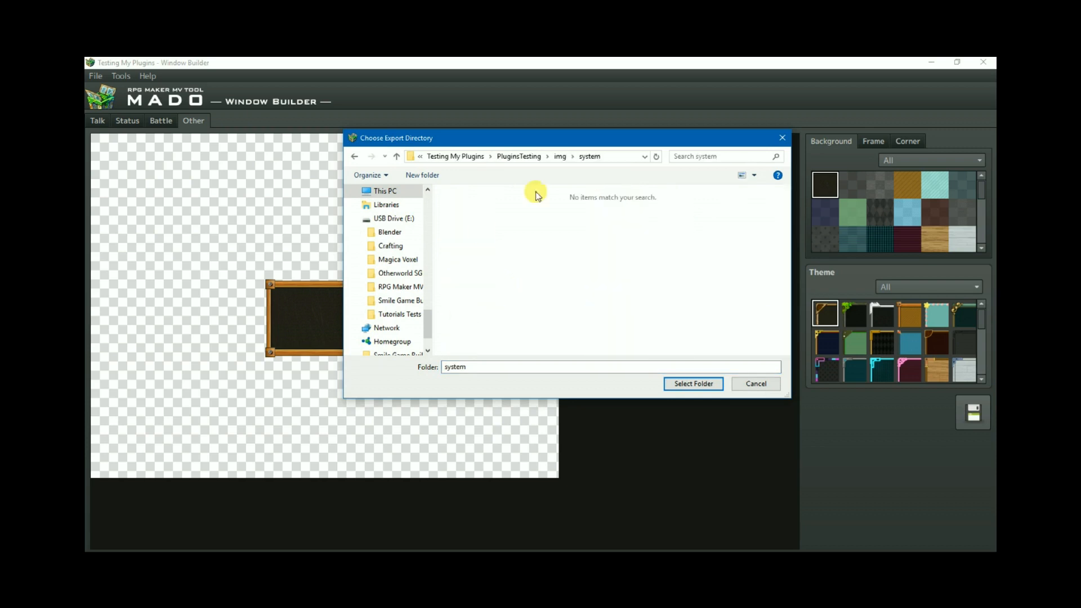
left_click(604, 157)
right_click(567, 158)
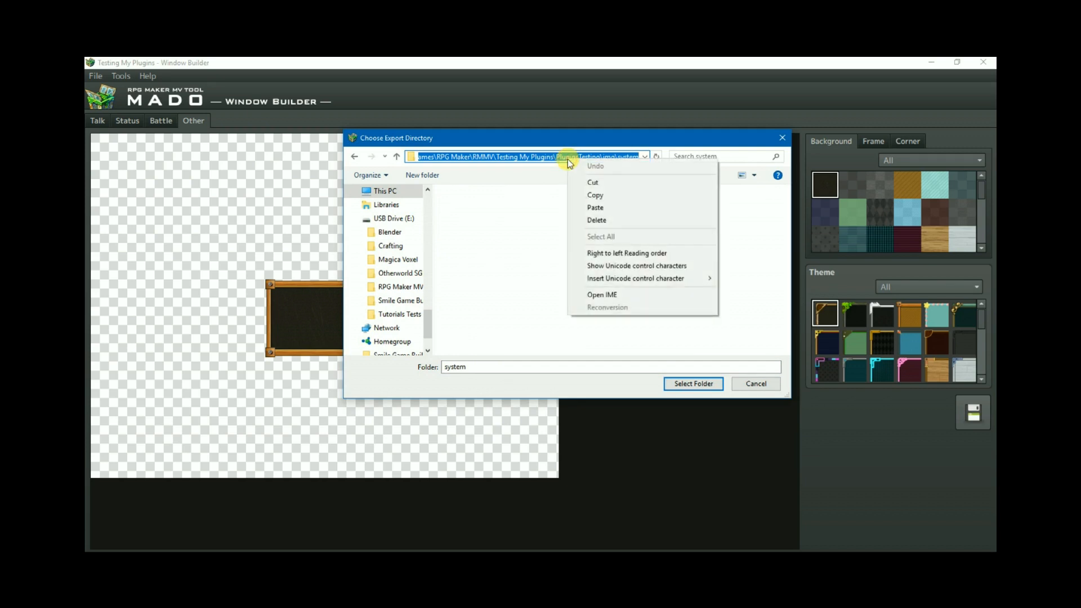
left_click(595, 196)
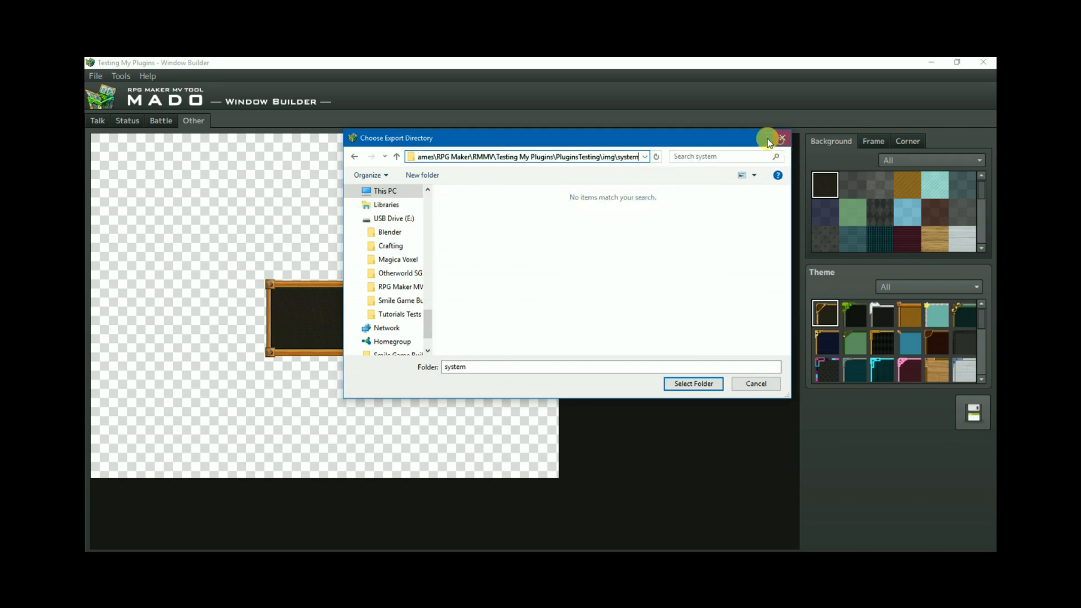
left_click(781, 138)
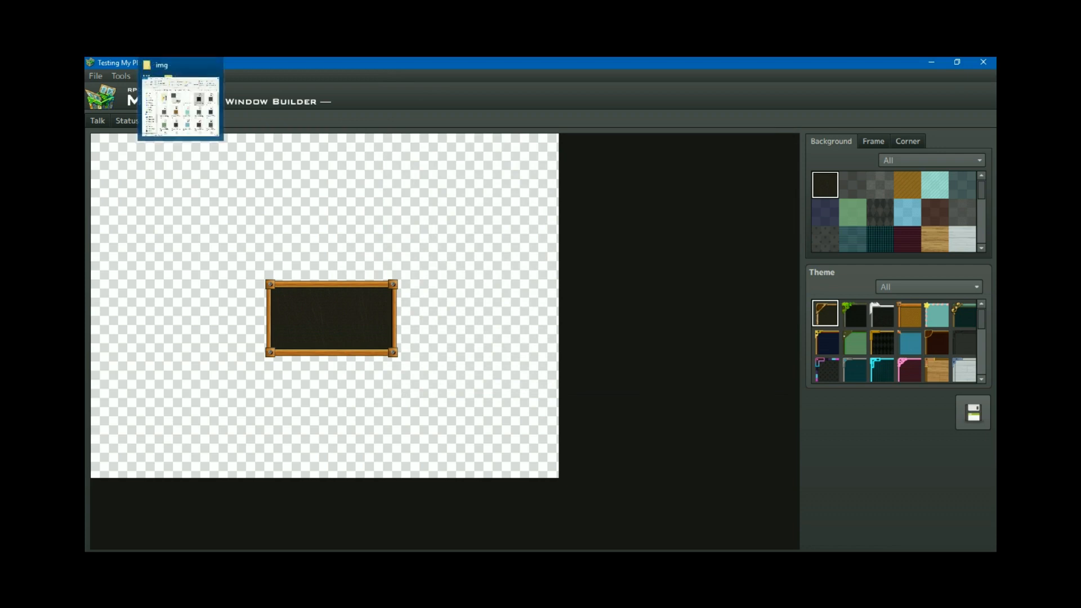
Switch to a new File Explorer window and open the copied img\system folder path to find the exported window images
middle_click(181, 48)
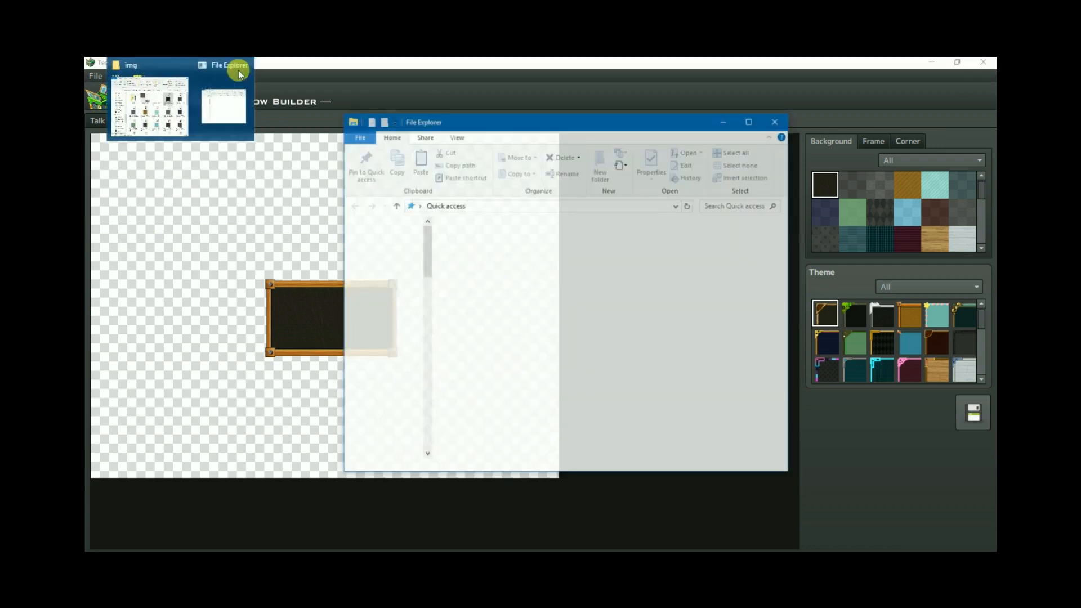
key("ctrl+v")
key("Return")
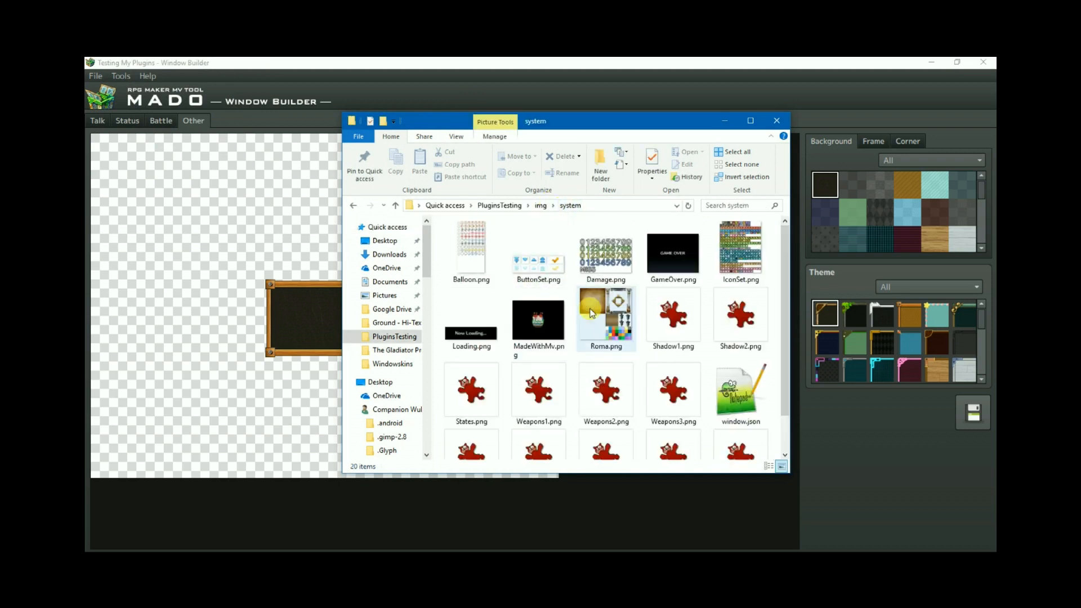
scroll(688, 370, "down", 2)
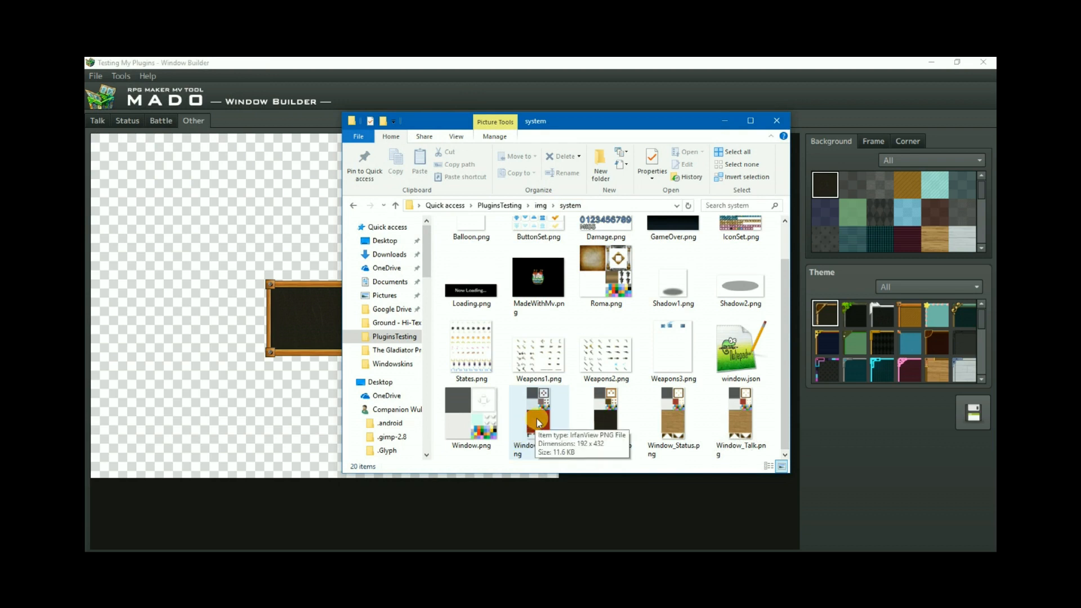
Examine the exported window images in the image viewer, starting from Window_Battle.png, and close the viewer
double_click(524, 439)
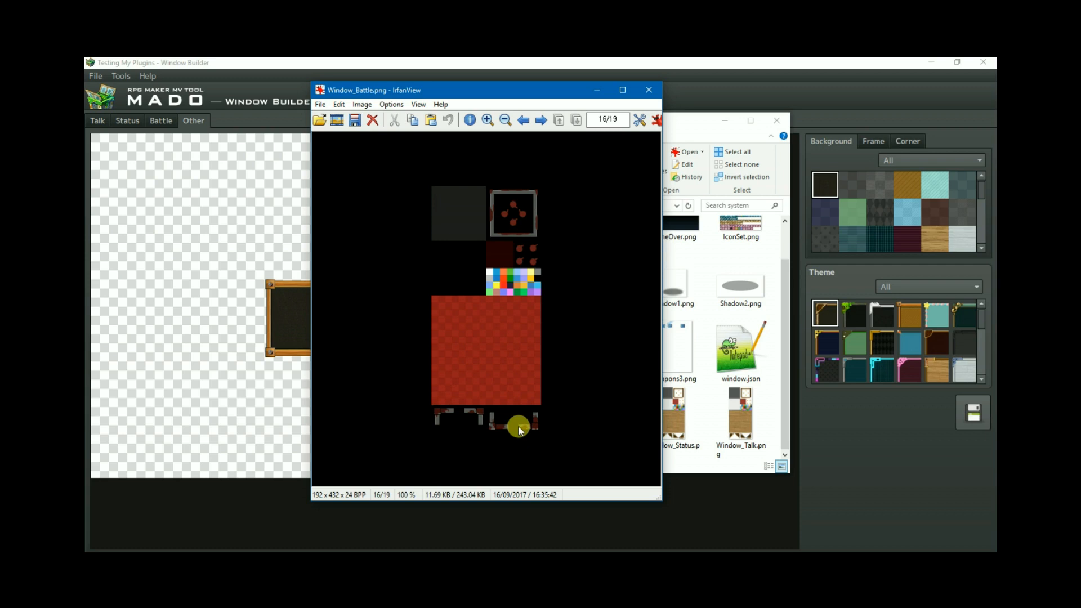
key("Right")
key("Right")
key("Right")
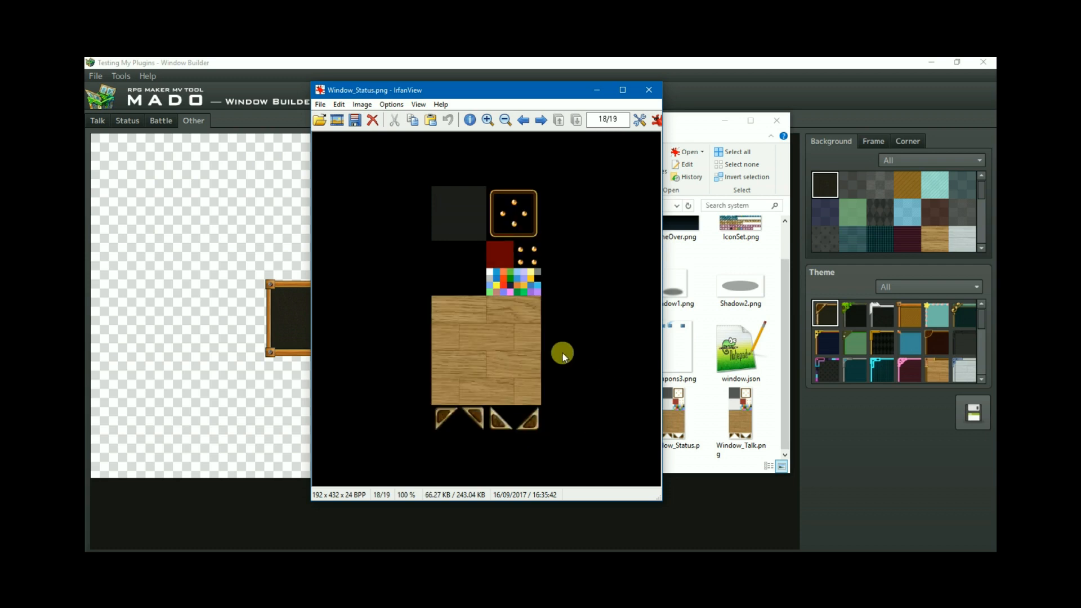
left_click(653, 88)
left_click(775, 117)
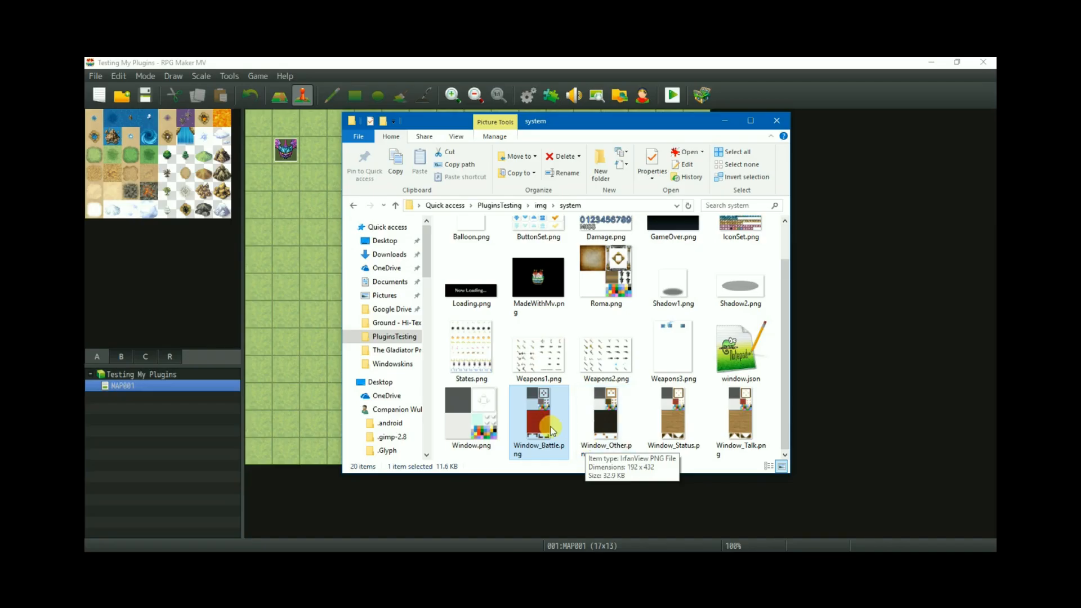
left_click(540, 422)
double_click(542, 421)
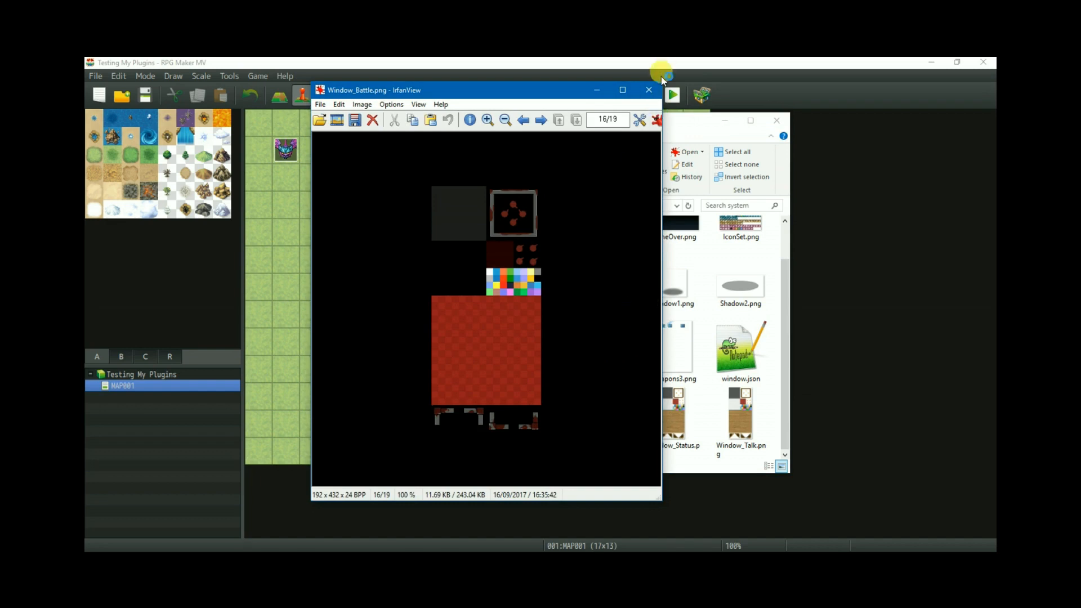
left_click(651, 90)
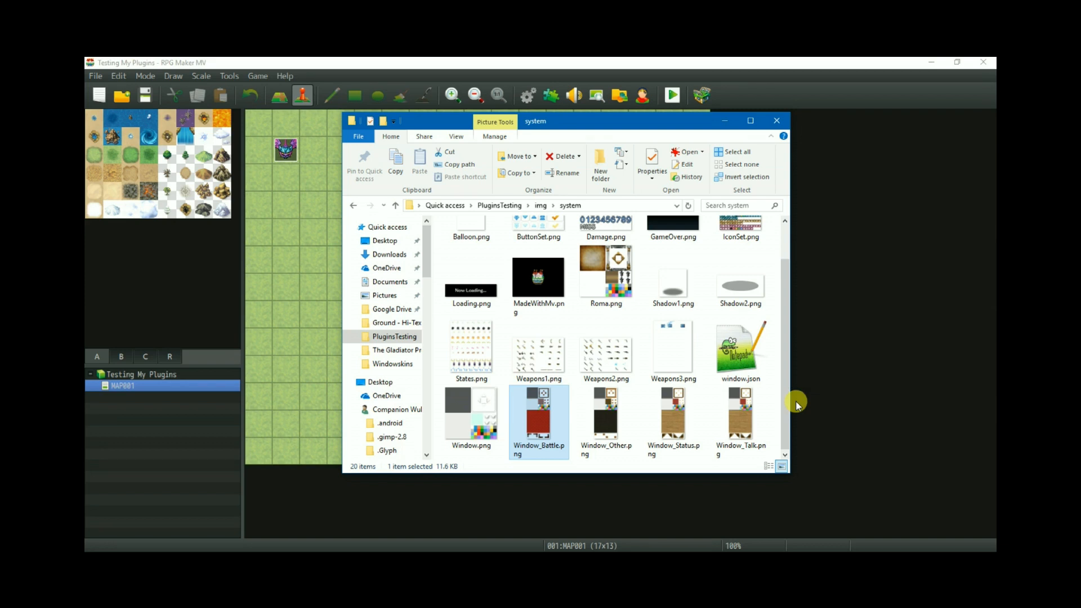
Switch to RPG Maker MV and select the AltWindowFrame plugin in the Plugin Manager
left_click(719, 121)
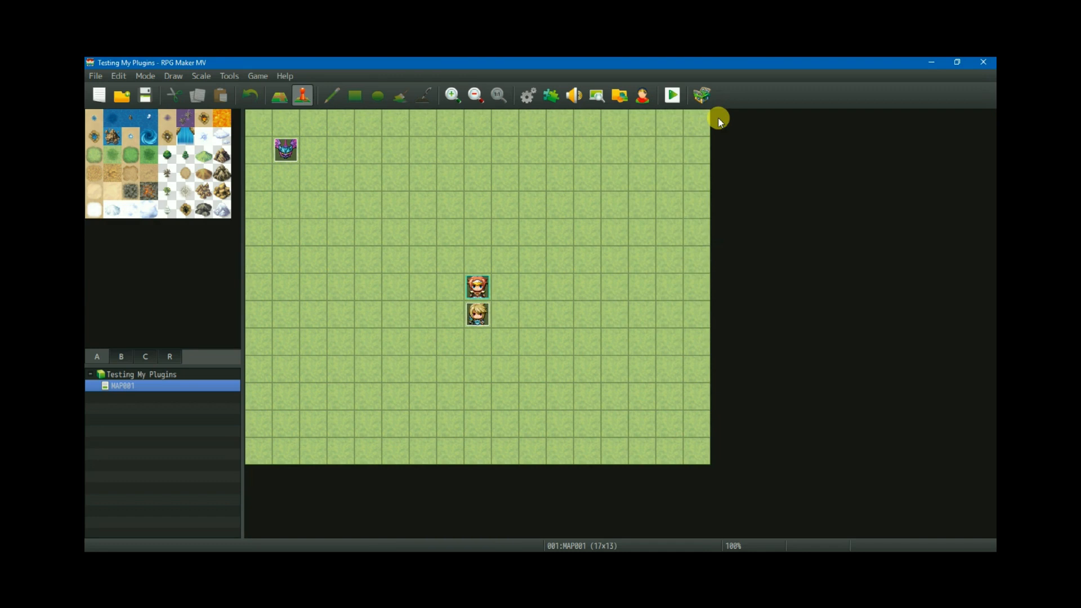
left_click(550, 104)
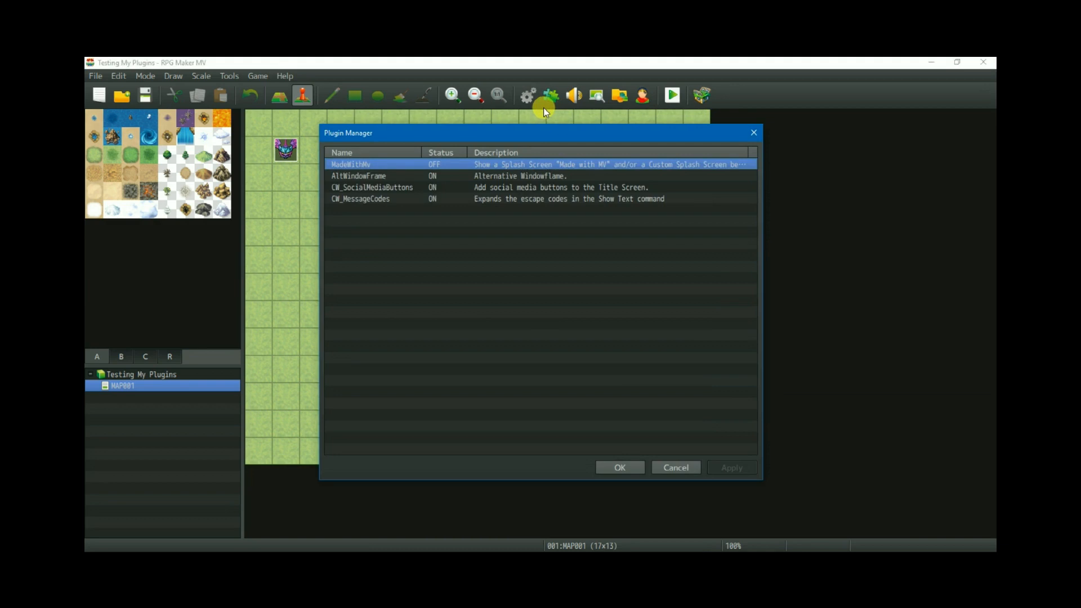
left_click(360, 178)
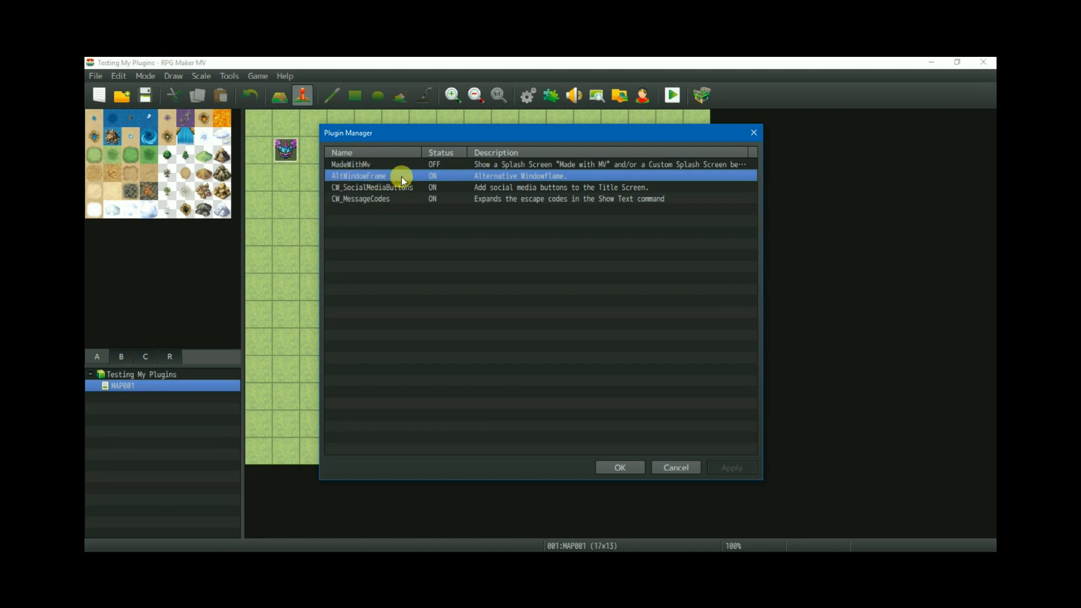
Examine the AltWindowFrame plugin's settings and its list of available plugin names, and close the settings and the Plugin Manager
double_click(380, 176)
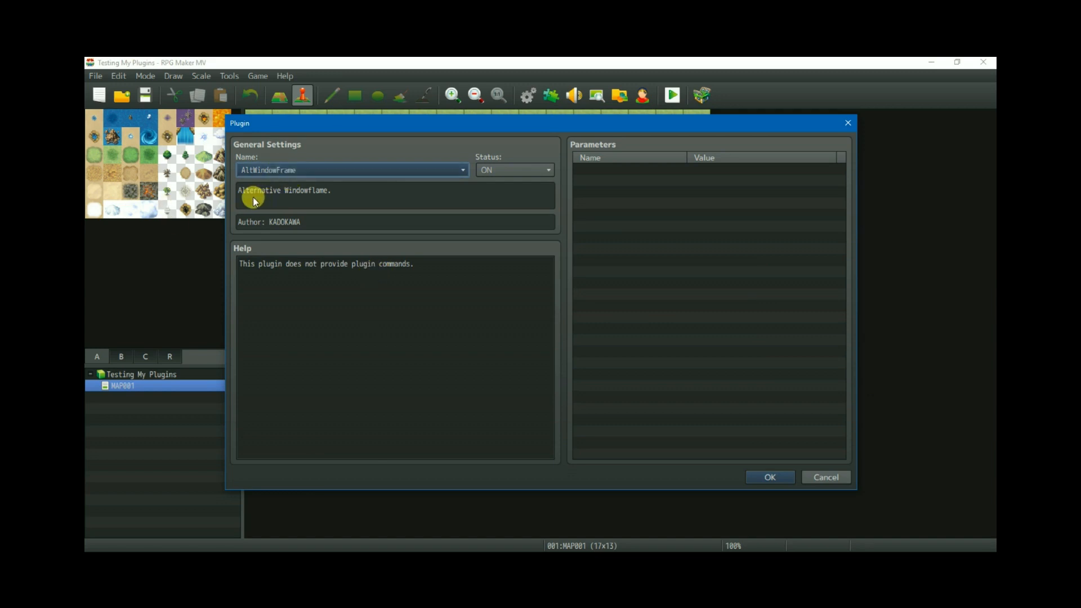
left_click(294, 192)
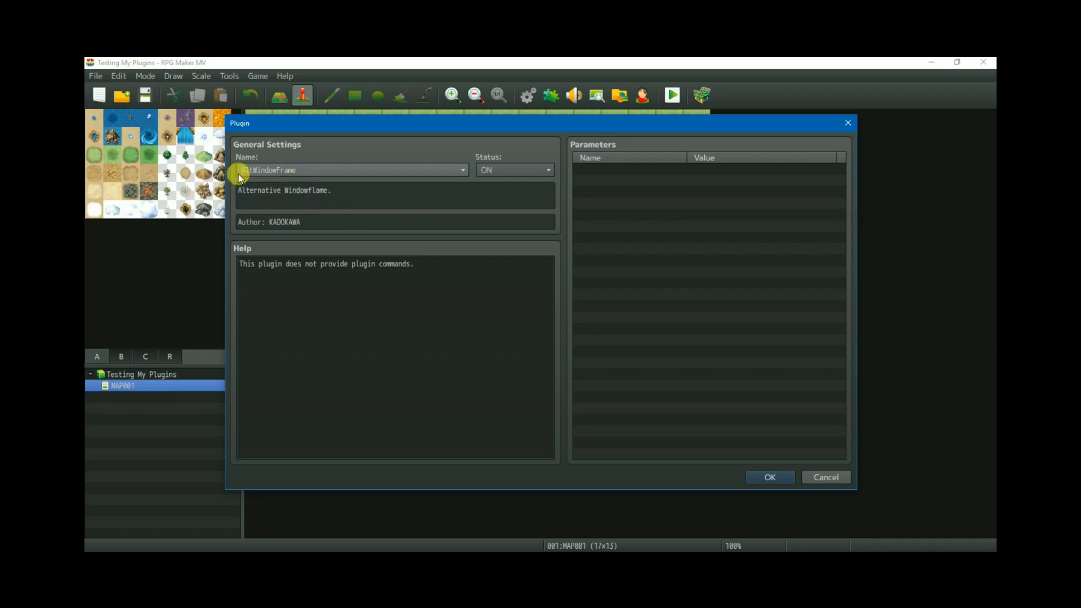
left_click(385, 170)
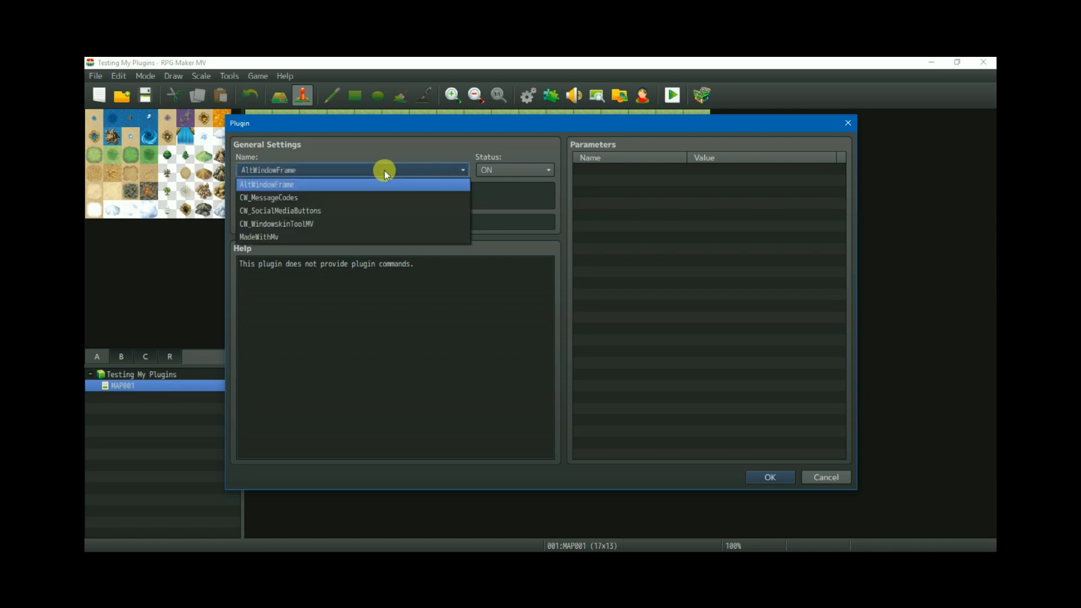
left_click(299, 181)
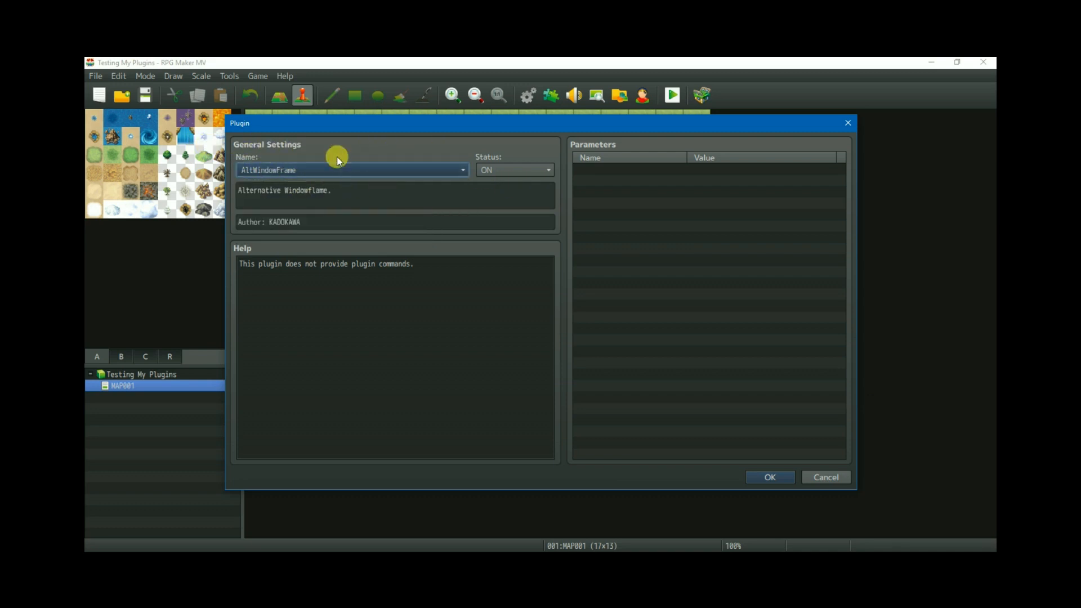
left_click(840, 477)
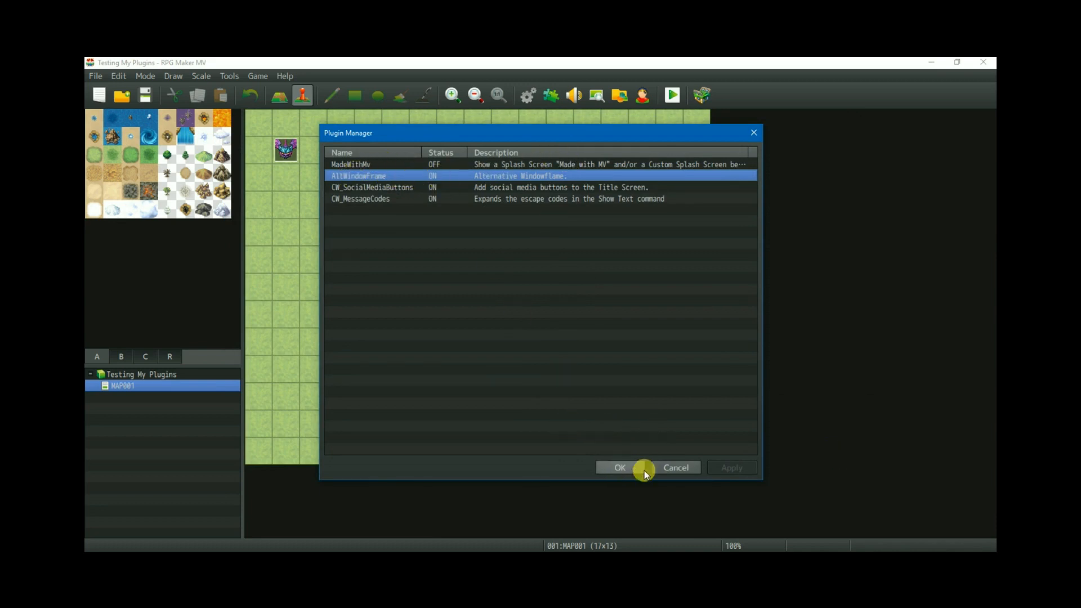
left_click(622, 467)
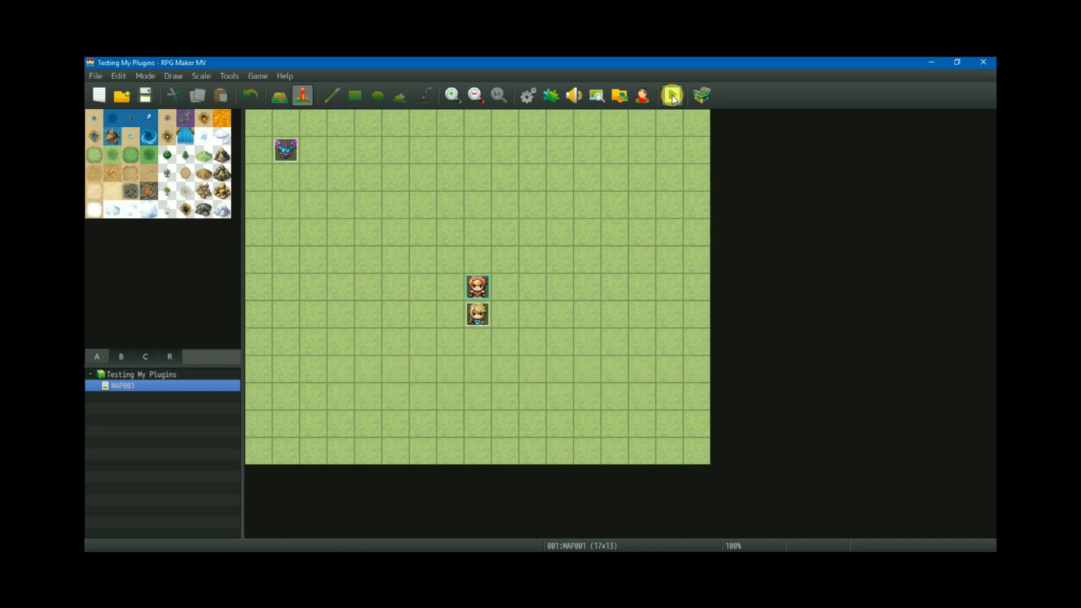
Save the changes to the game, start a playtest and check the Options window from the title screen
left_click(673, 97)
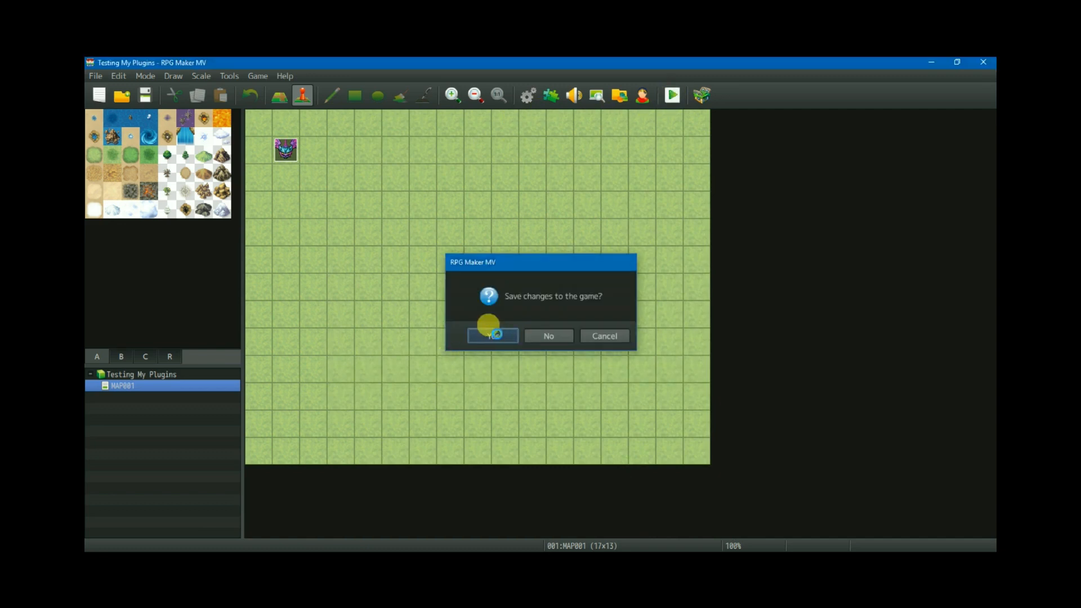
left_click(493, 335)
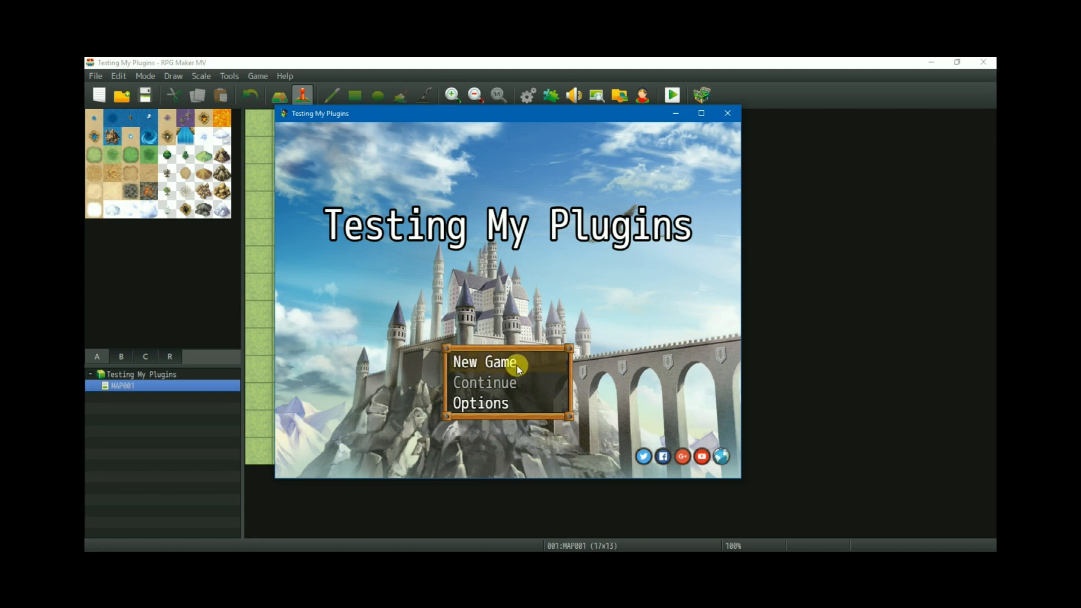
left_click(487, 404)
left_click(485, 403)
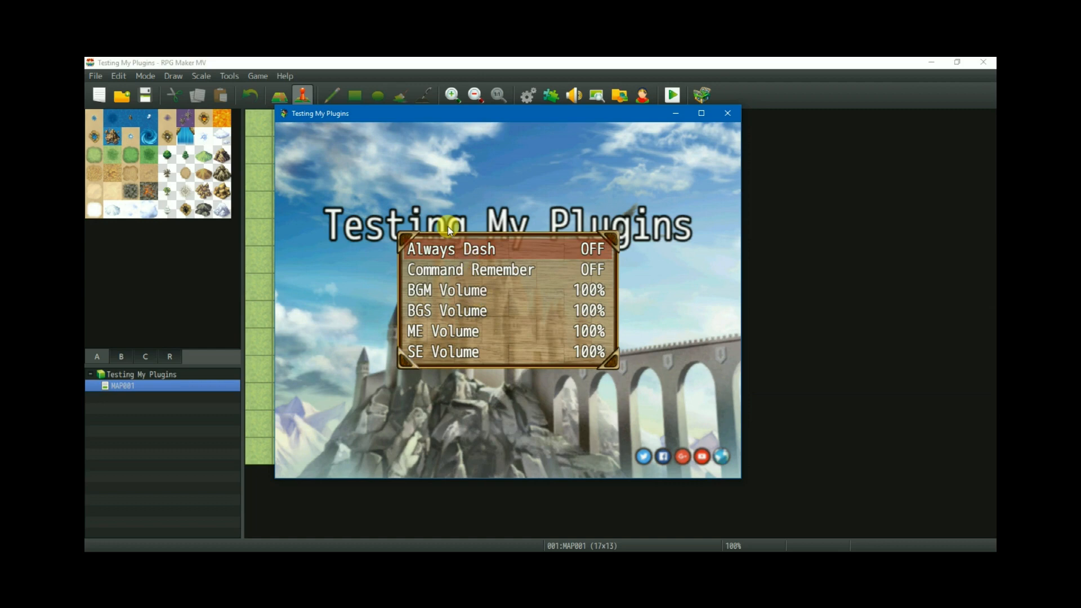
right_click(659, 295)
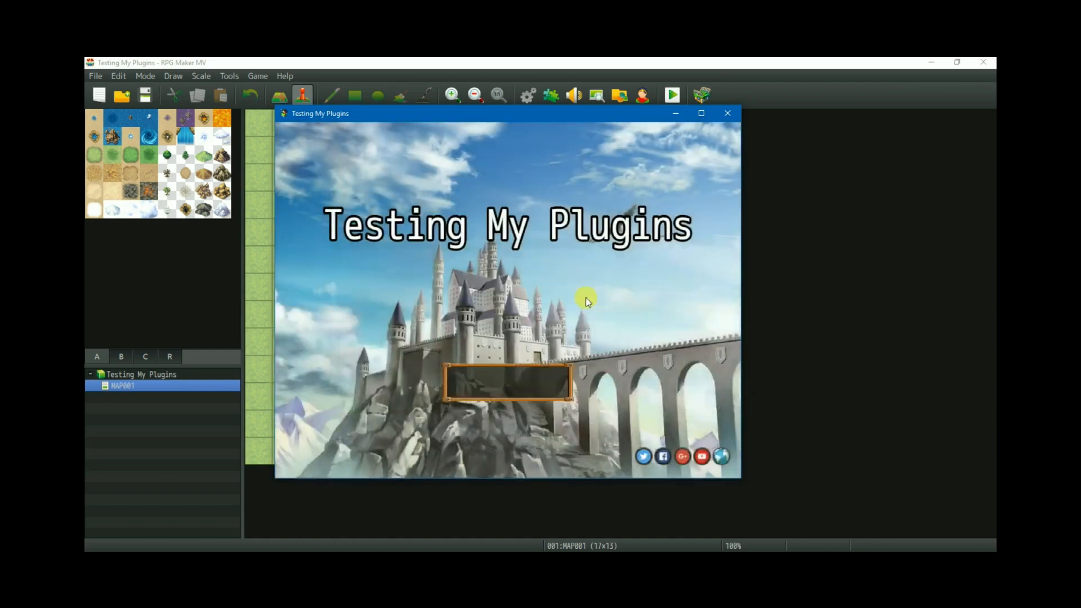
Start a new game, check the main menu and the Hero's Equip screen, and close the playtest
left_click(493, 366)
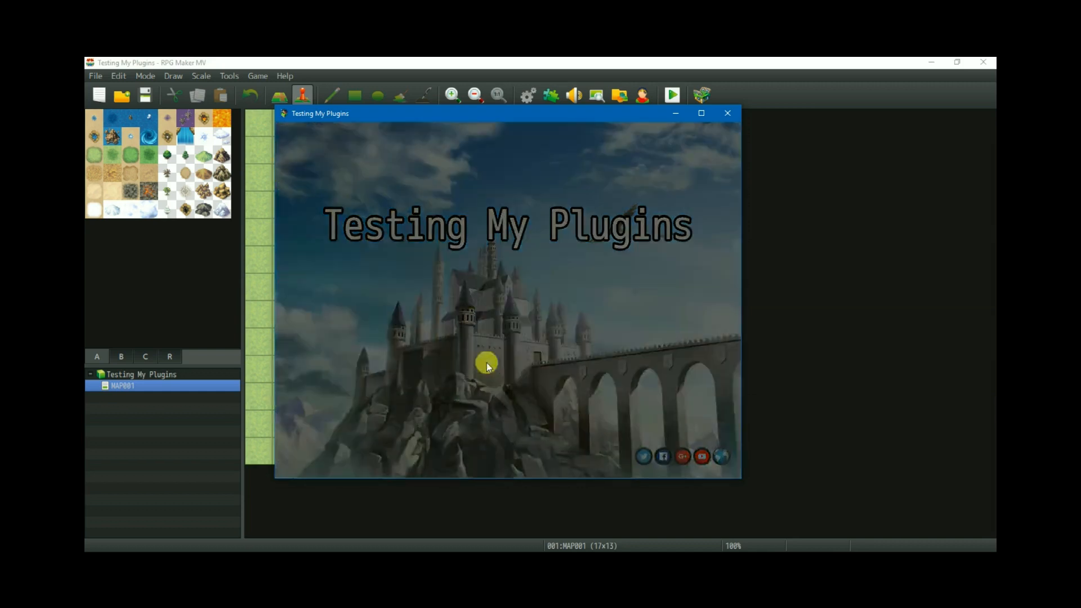
right_click(410, 285)
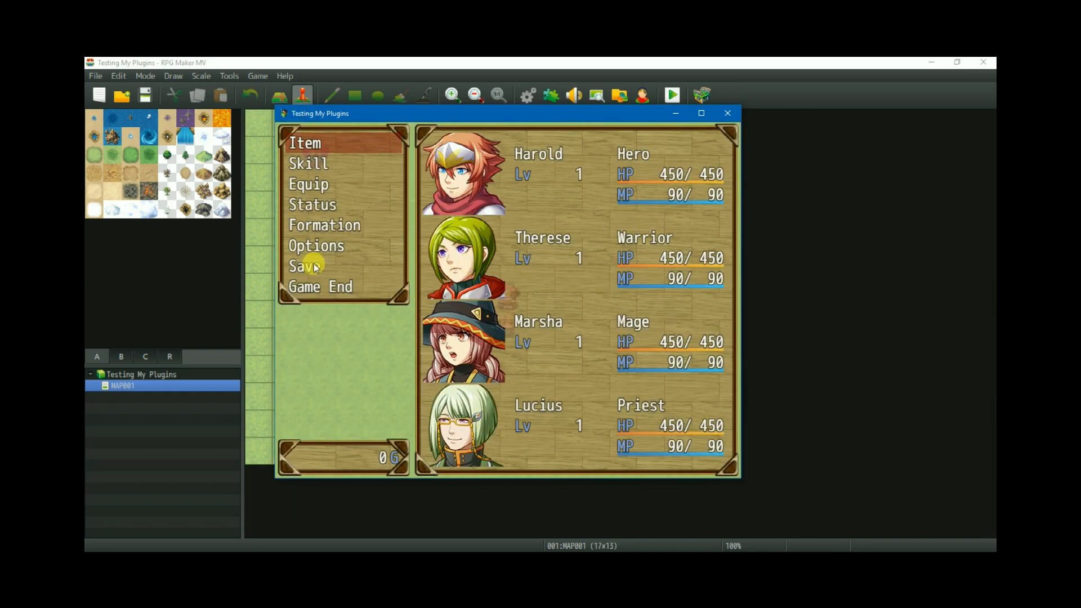
left_click(319, 188)
left_click(319, 187)
left_click(563, 178)
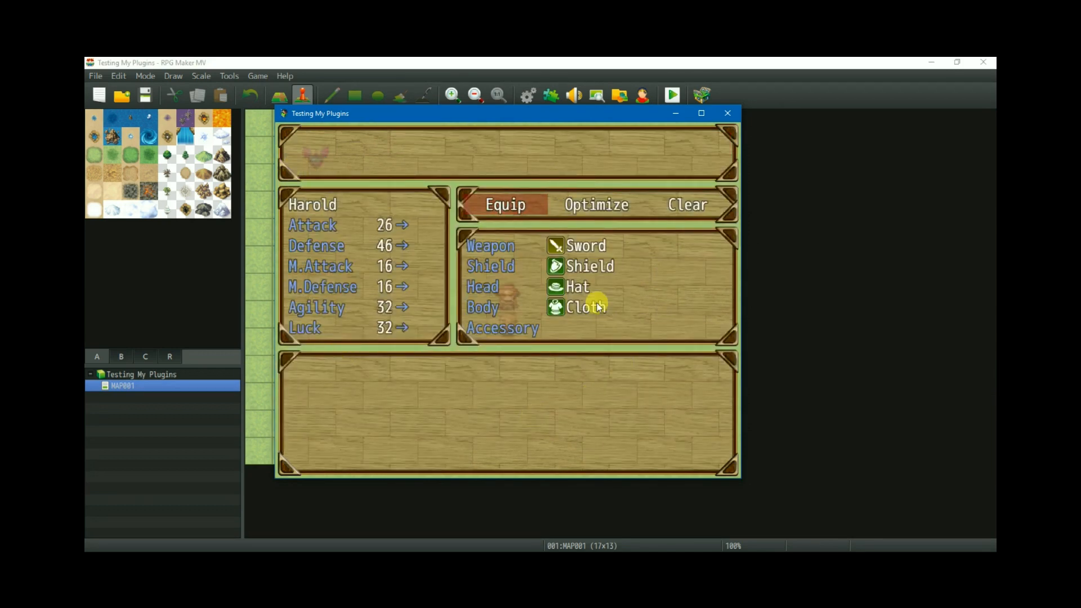
right_click(616, 226)
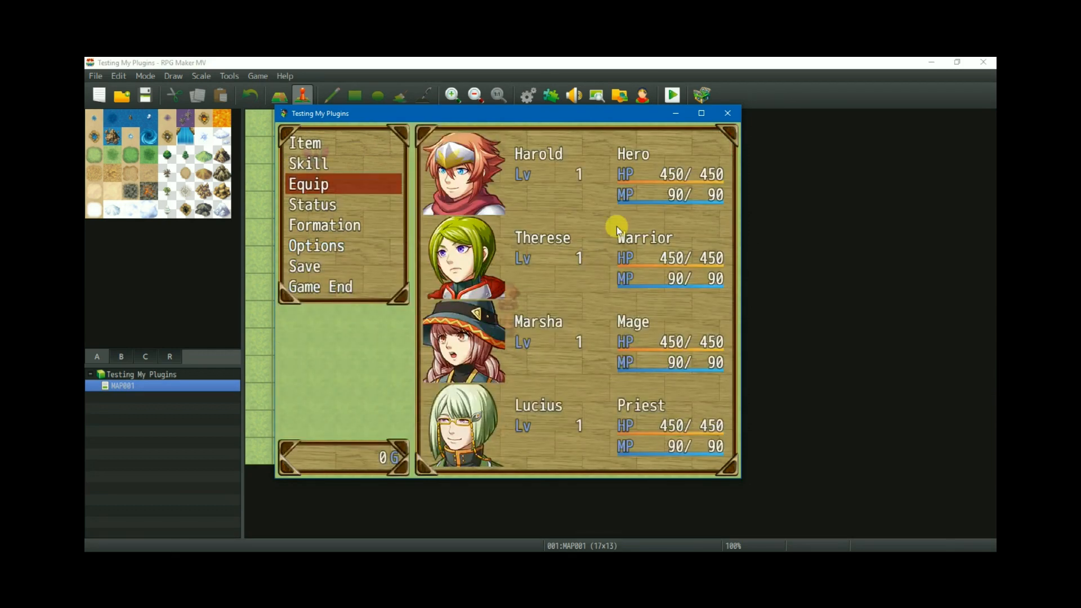
left_click(727, 112)
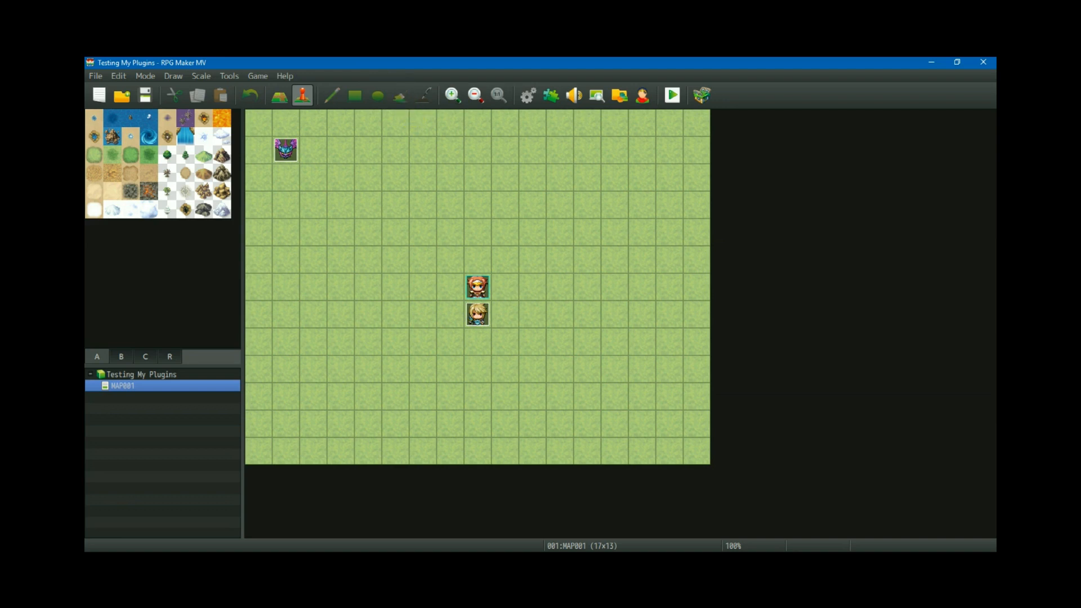
Switch to MADO Window Builder and apply the last theme, the grey stone one, to the Other window
left_click(370, 48)
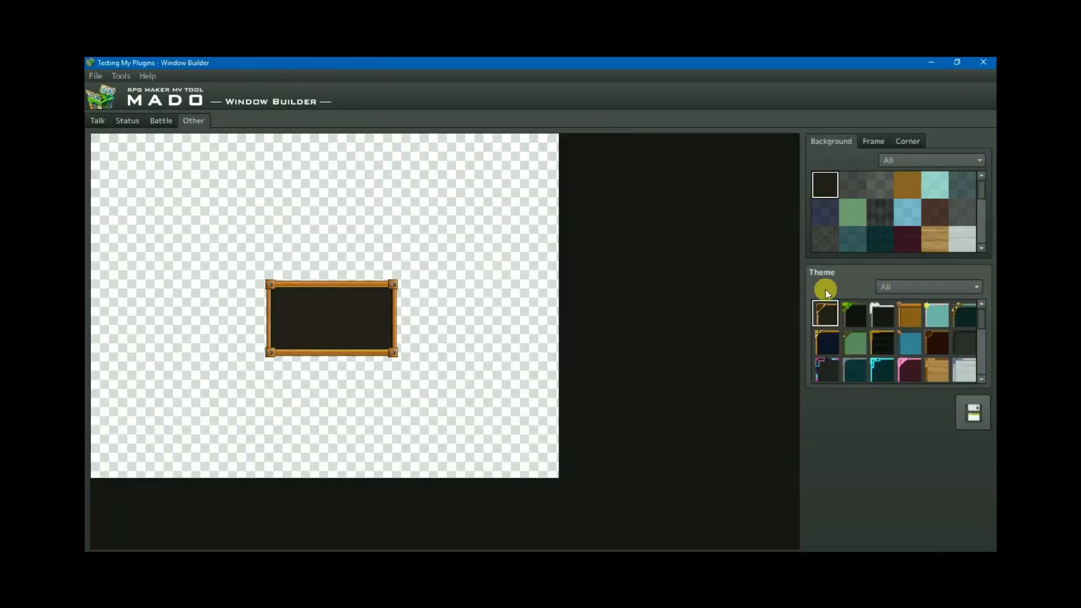
scroll(923, 313, "down", 5)
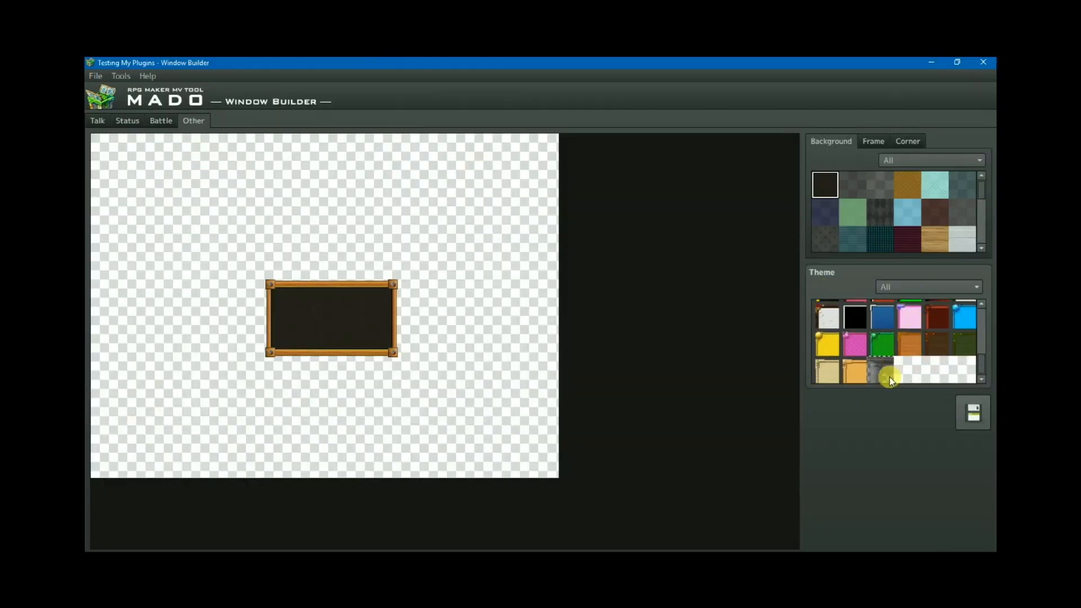
left_click(881, 371)
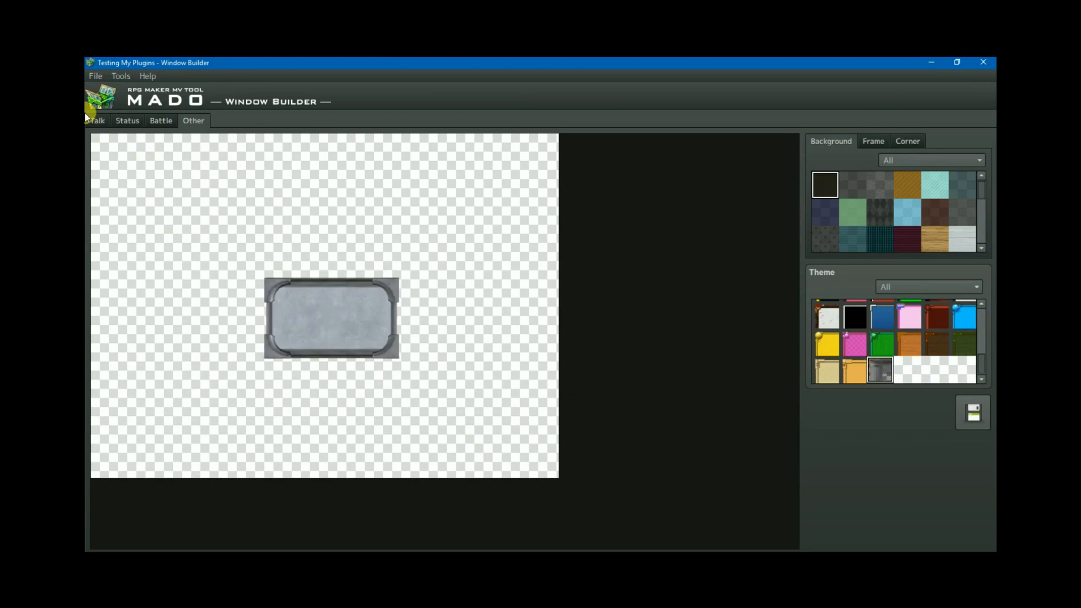
Show all themes for the Talk window and apply the last one, the grey stone theme
left_click(100, 121)
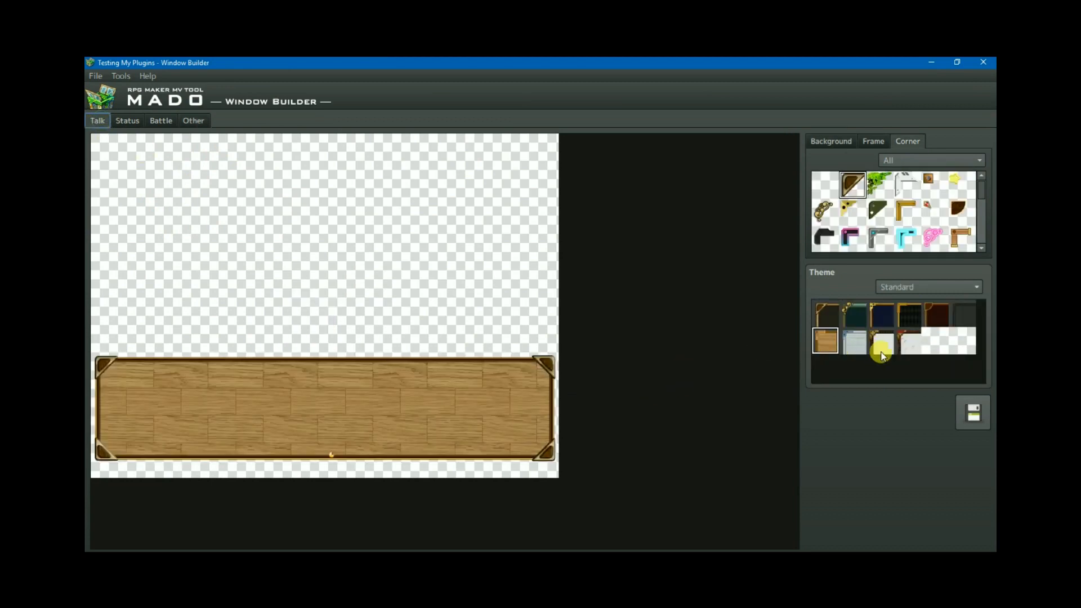
left_click(962, 314)
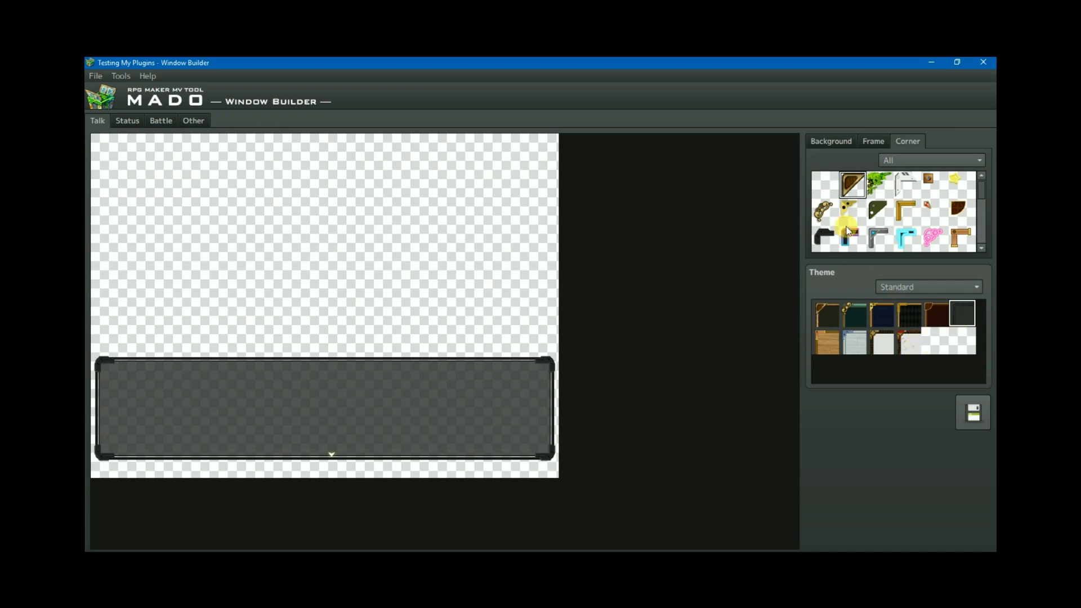
left_click(901, 287)
left_click(892, 301)
scroll(917, 346, "down", 5)
left_click(886, 373)
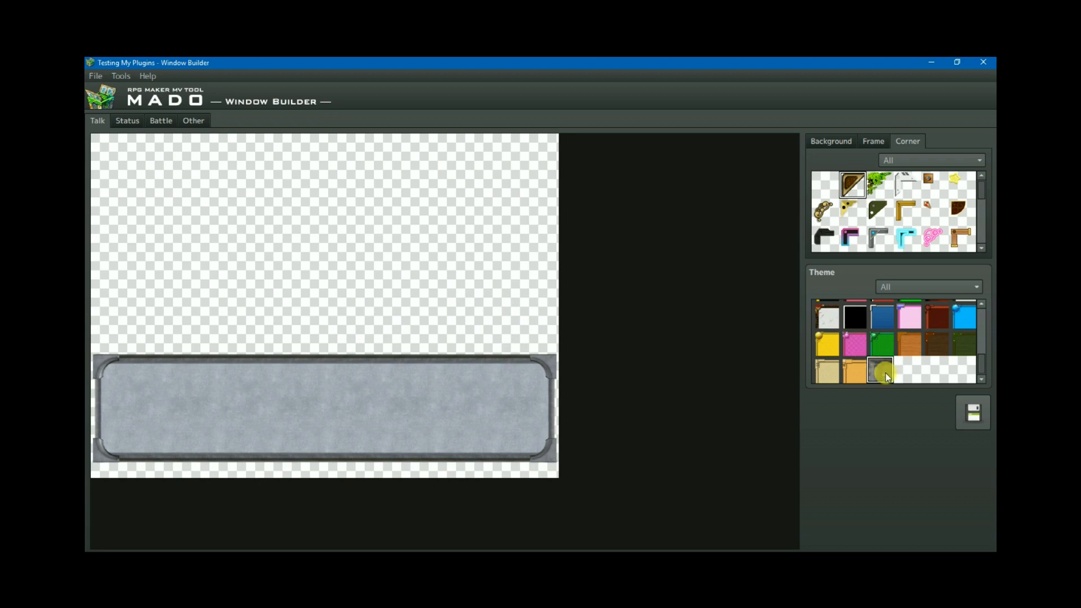
Try different backgrounds on the Talk window, including the stained dark tiles and the translucent dark grey one
scroll(913, 202, "down", 5)
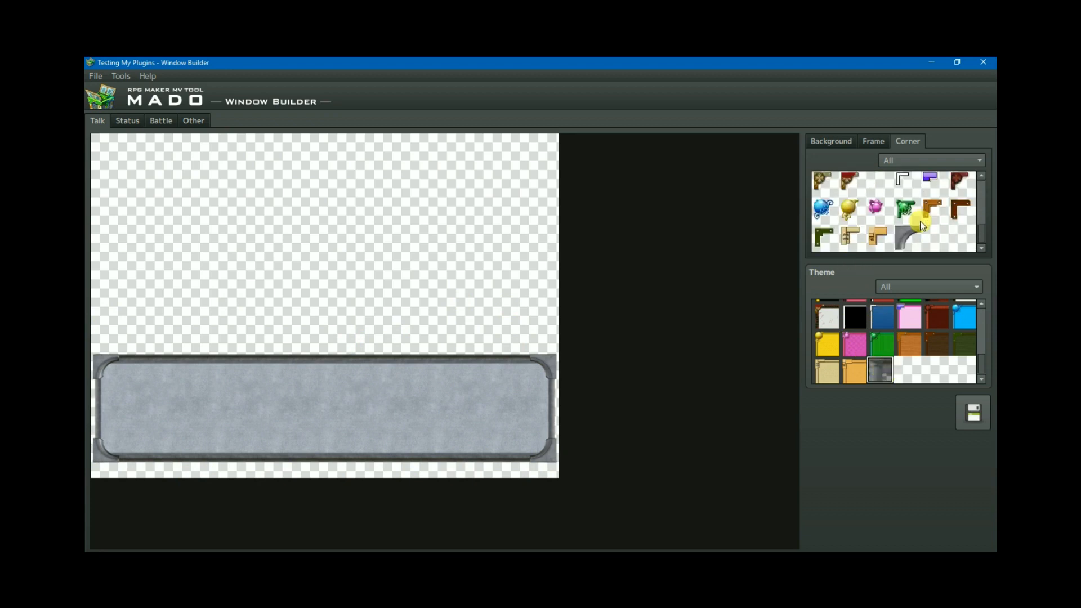
left_click(845, 141)
scroll(904, 190, "down", 3)
scroll(904, 191, "down", 3)
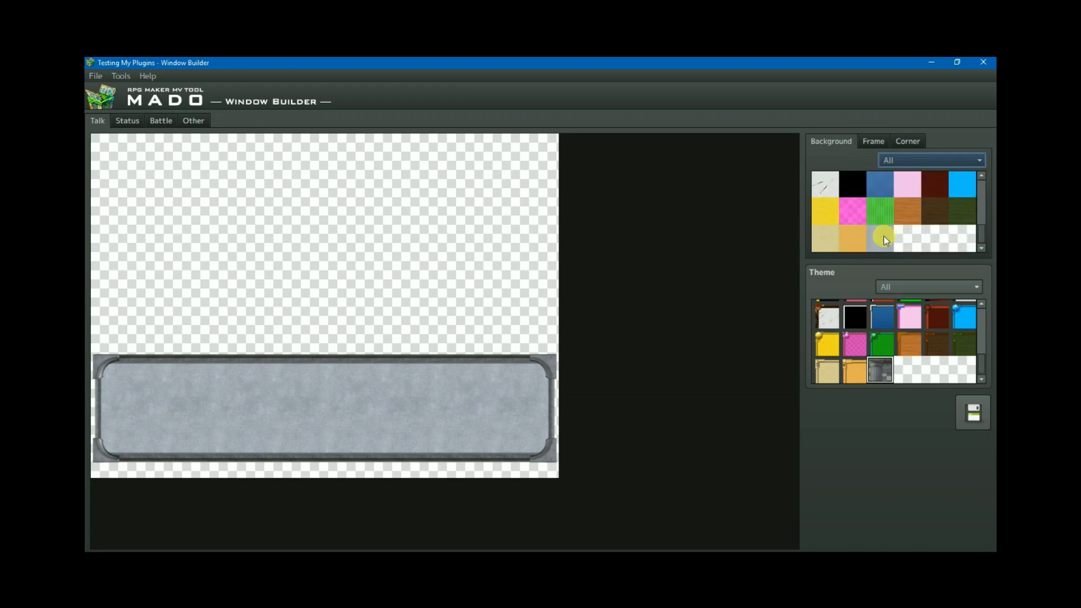
left_click(882, 236)
scroll(891, 228, "up", 2)
scroll(890, 229, "up", 3)
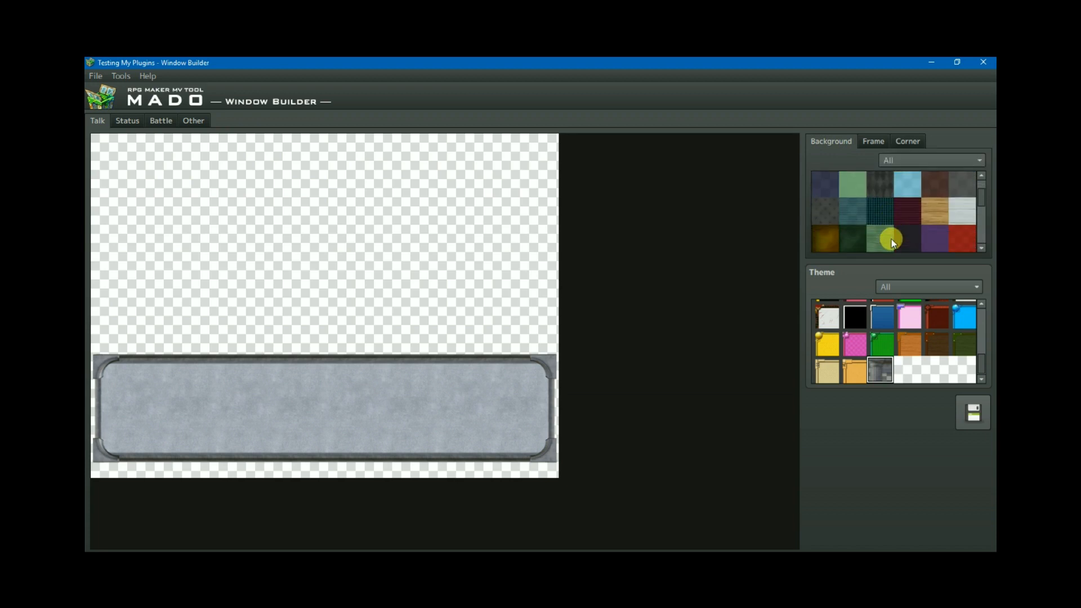
left_click(882, 242)
scroll(883, 231, "up", 3)
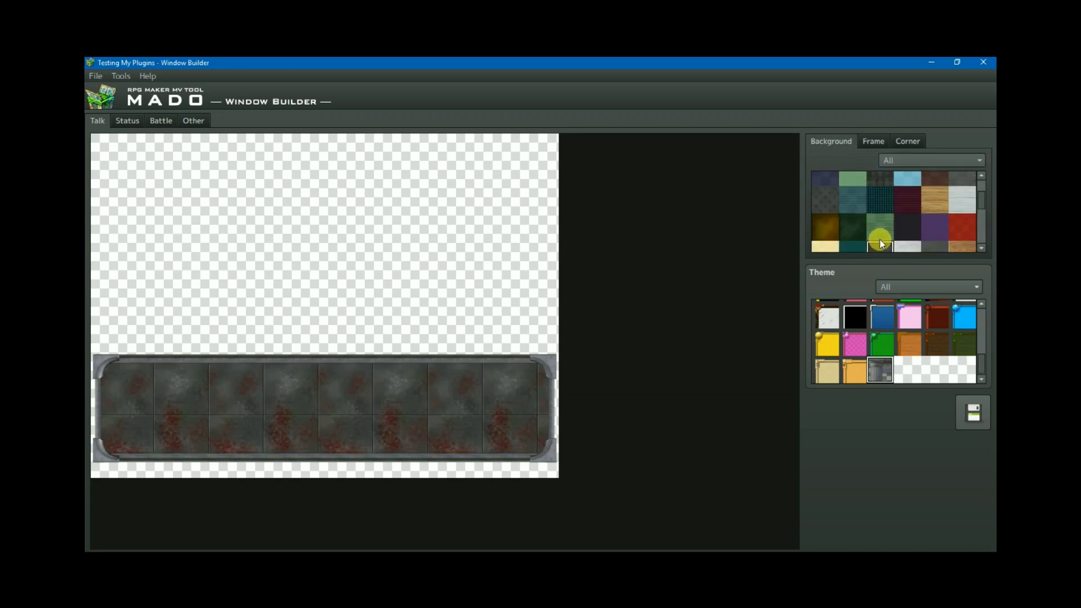
left_click(881, 194)
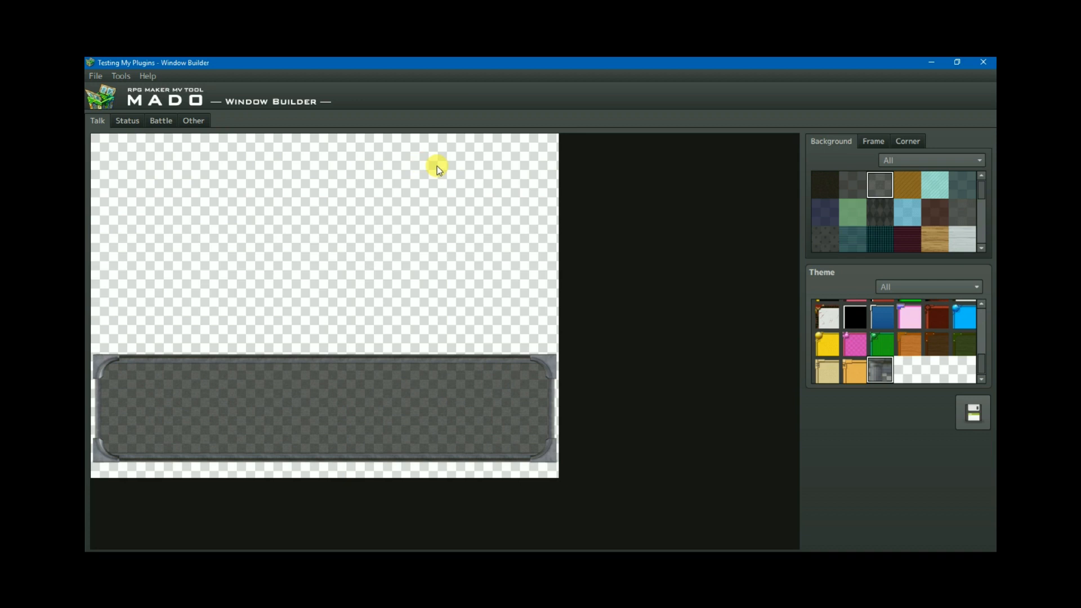
Try the third frame style on the Talk window, and reapply the grey stone theme
left_click(873, 141)
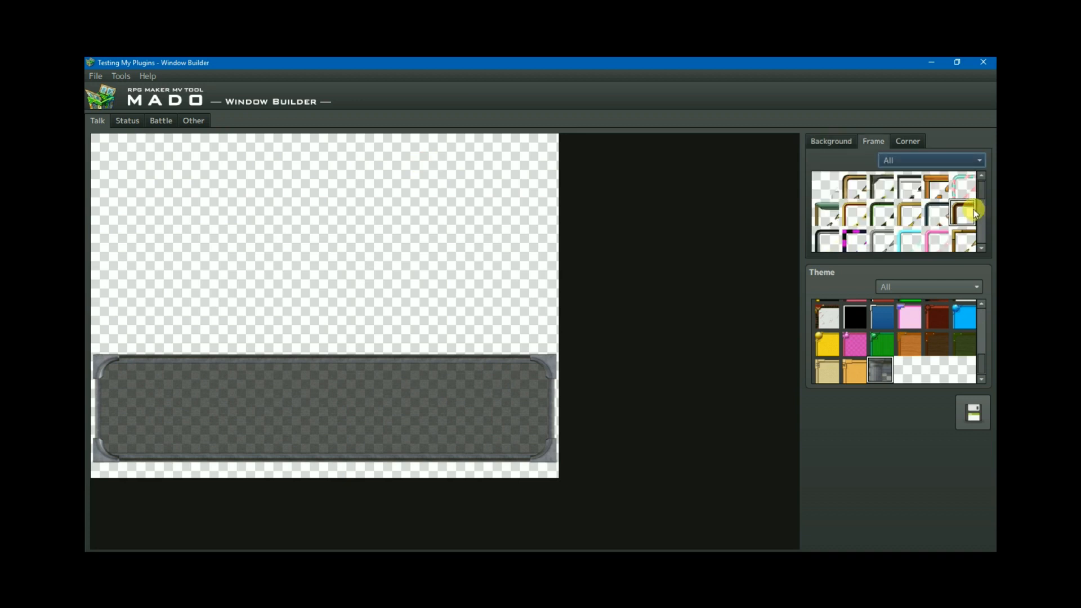
left_click(880, 180)
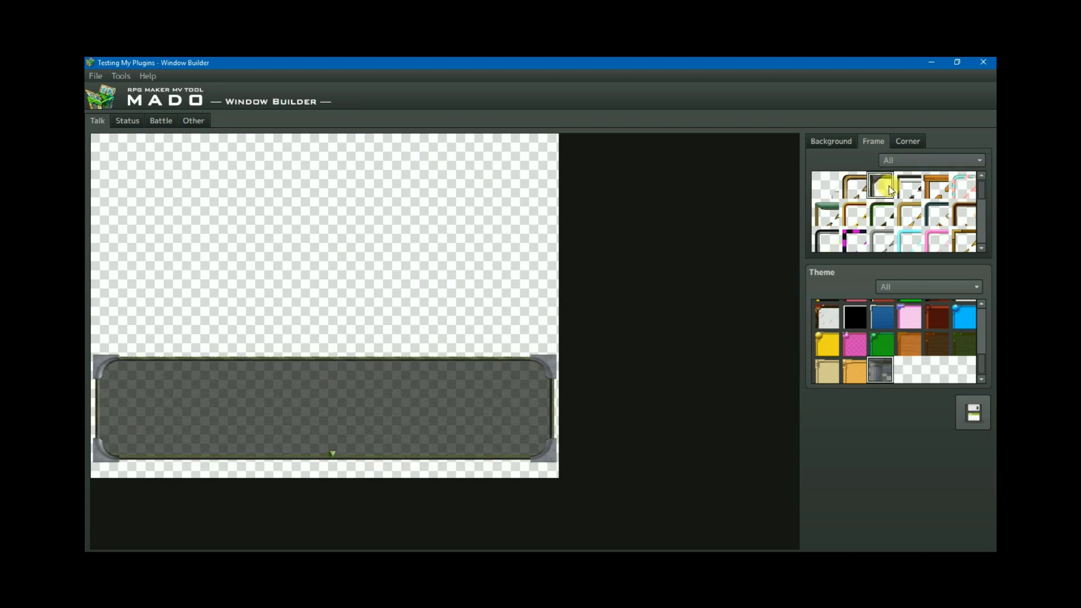
left_click(881, 370)
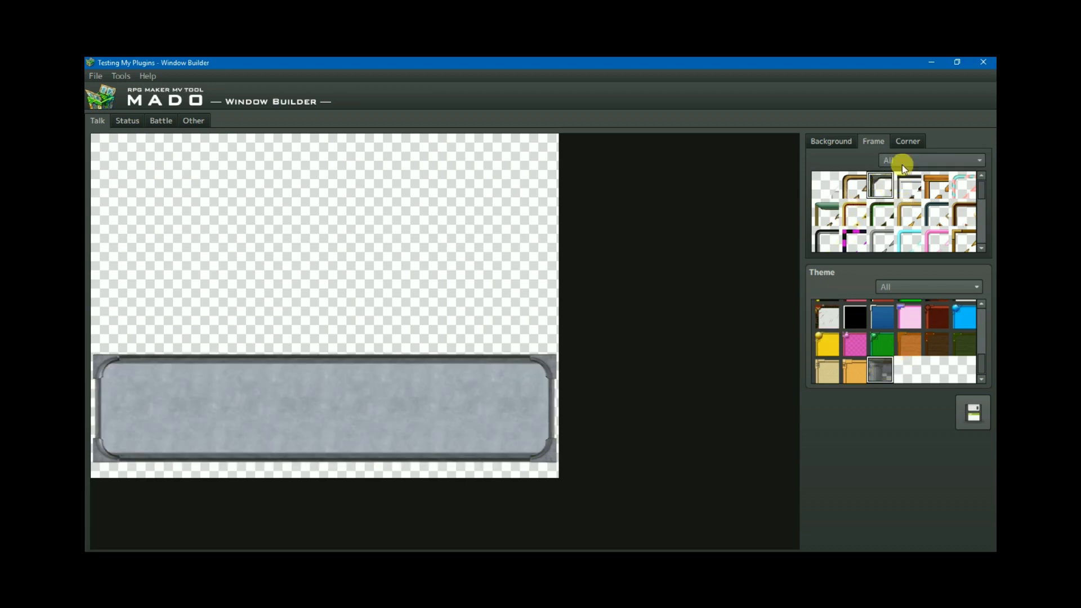
Try different corner styles on the Talk window, including the leafy vine corners and the dark red bracket corners
left_click(906, 140)
scroll(899, 241, "up", 5)
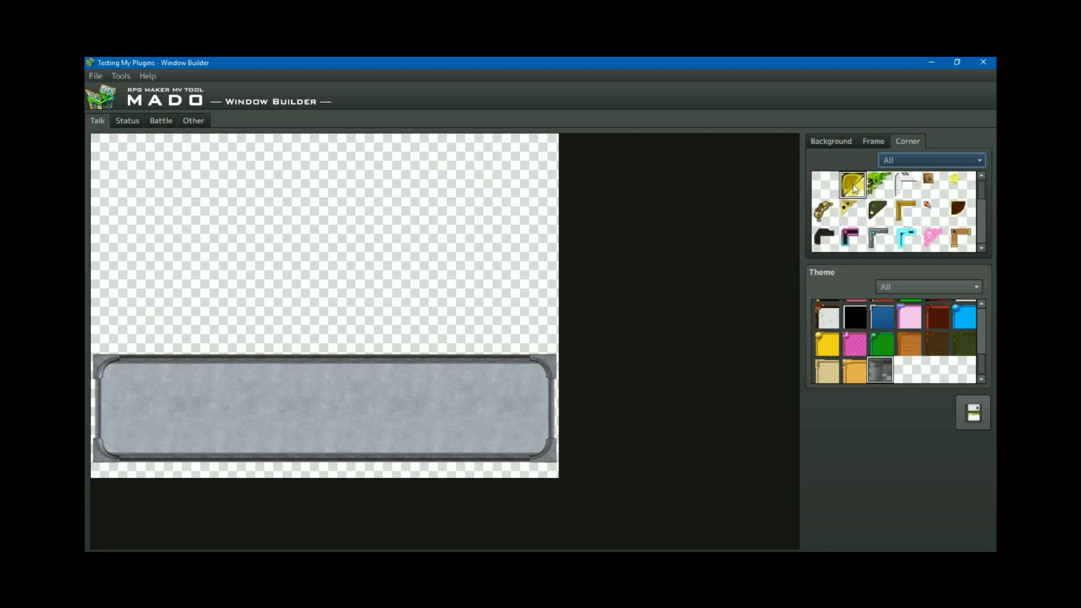
left_click(881, 184)
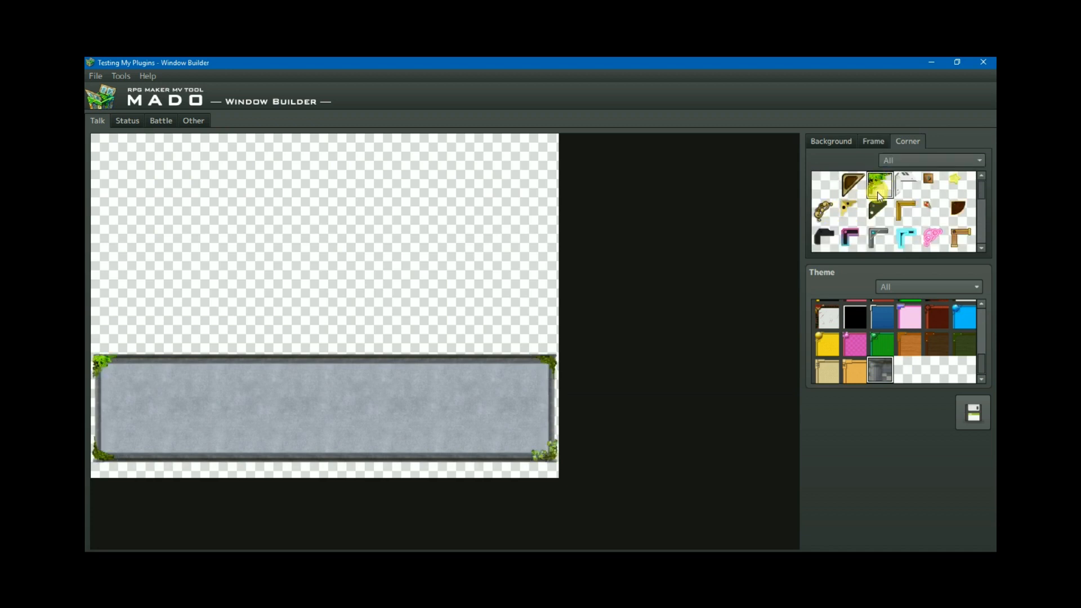
scroll(881, 228, "down", 1)
scroll(883, 232, "down", 2)
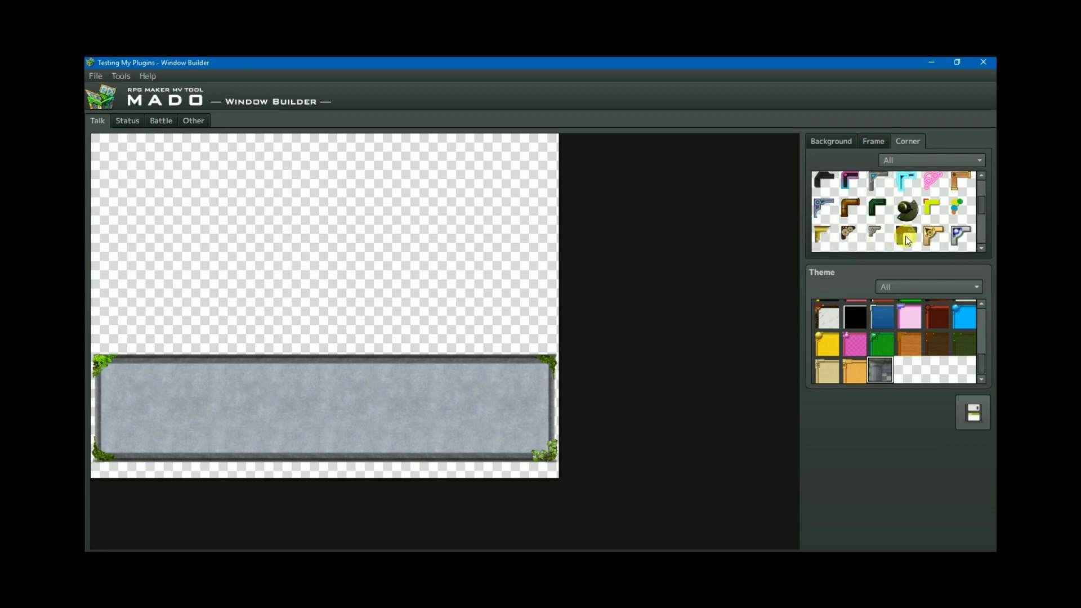
left_click(907, 241)
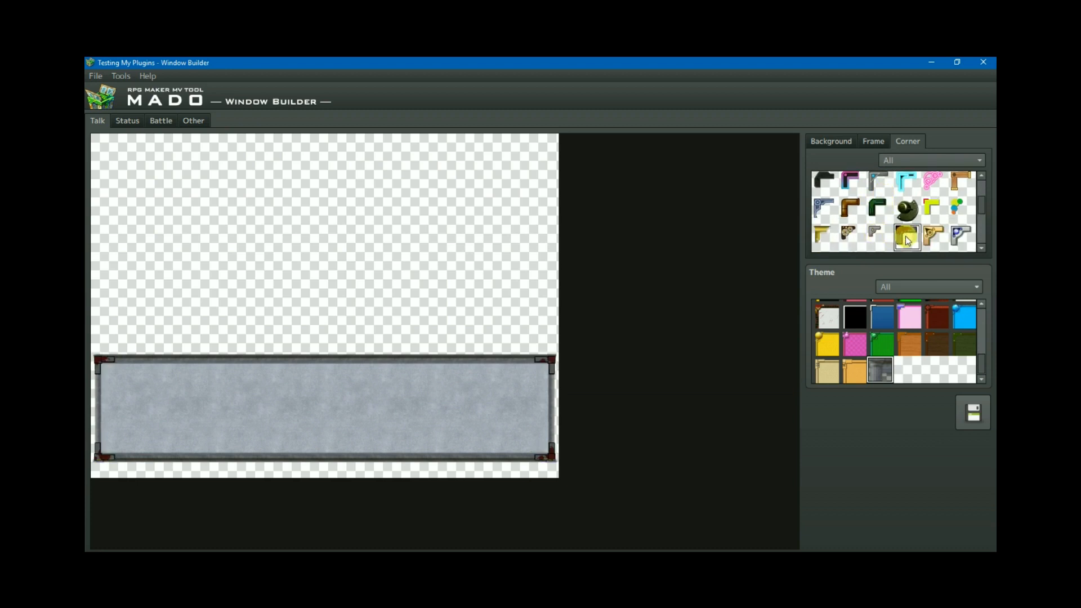
scroll(889, 241, "down", 2)
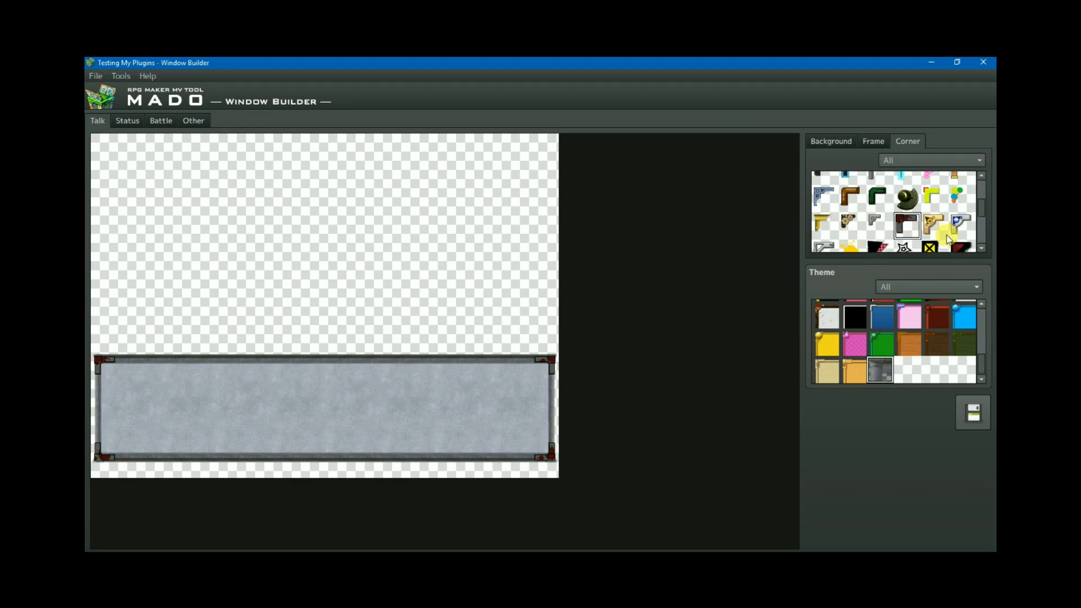
left_click(824, 216)
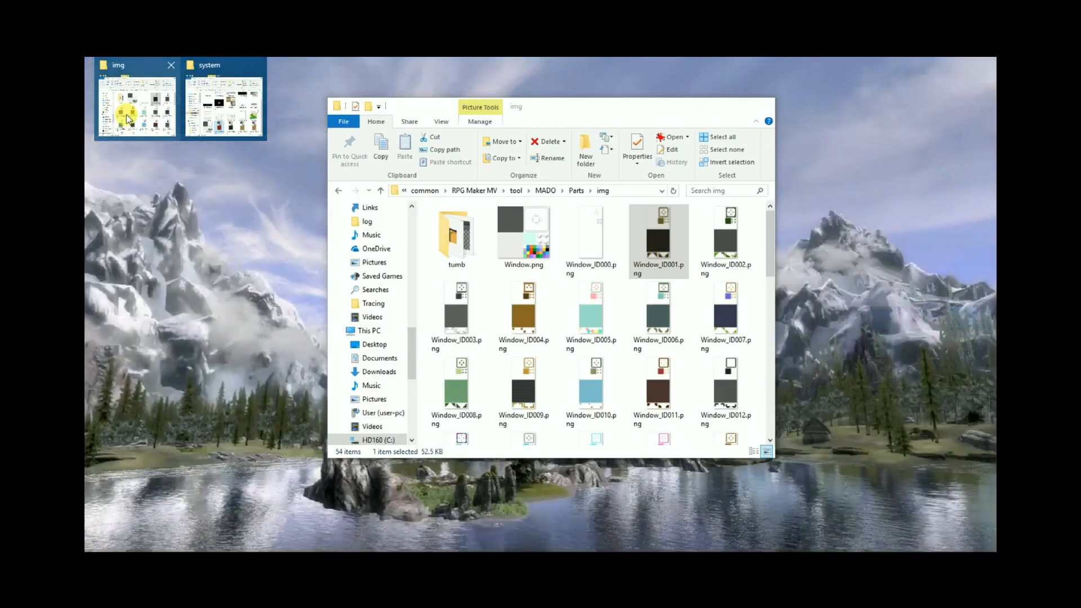
Switch to the img folder in File Explorer and show its full path under RPG Maker MV\tool\MADO\Parts
left_click(126, 113)
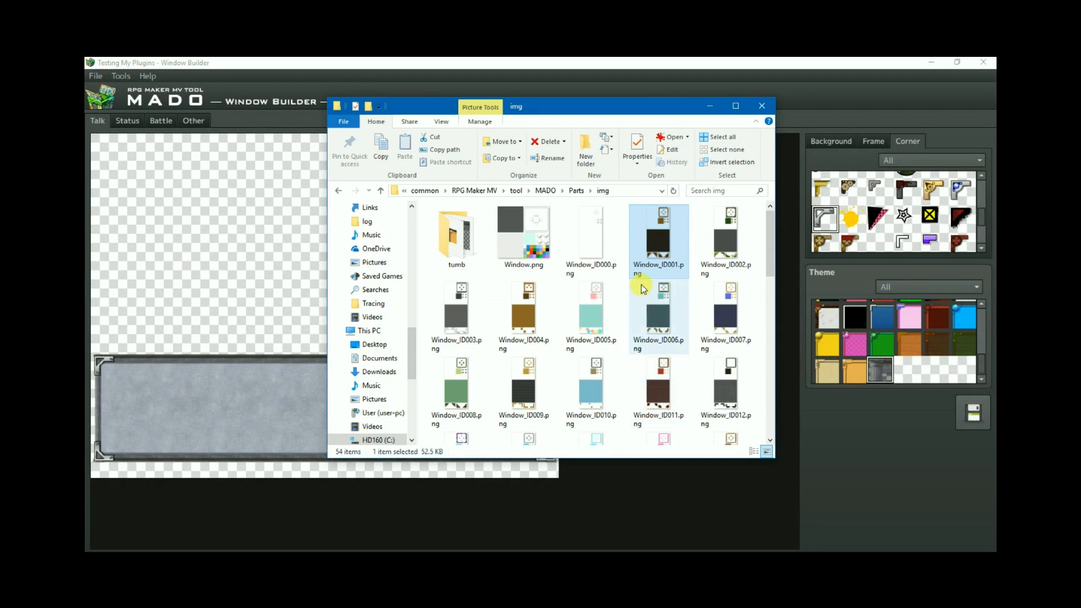
left_click(405, 190)
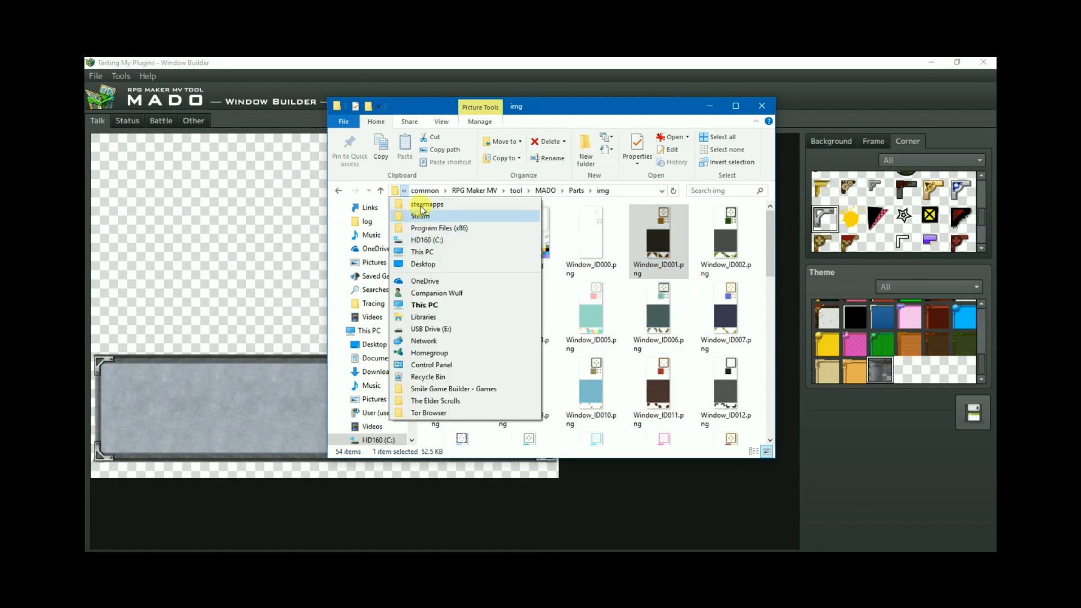
mouse_move(432, 192)
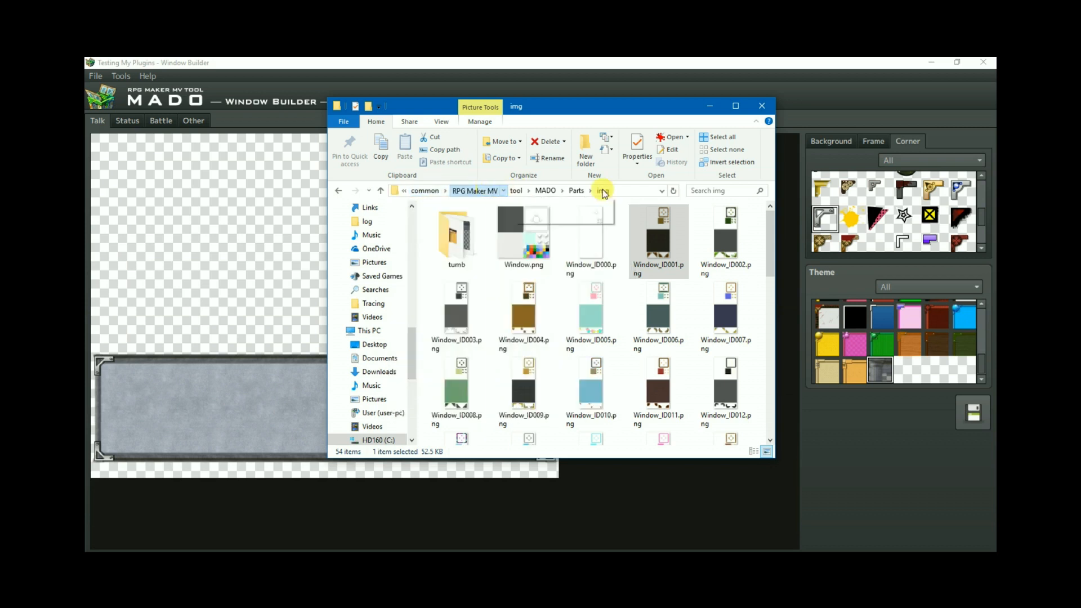
left_click(562, 190)
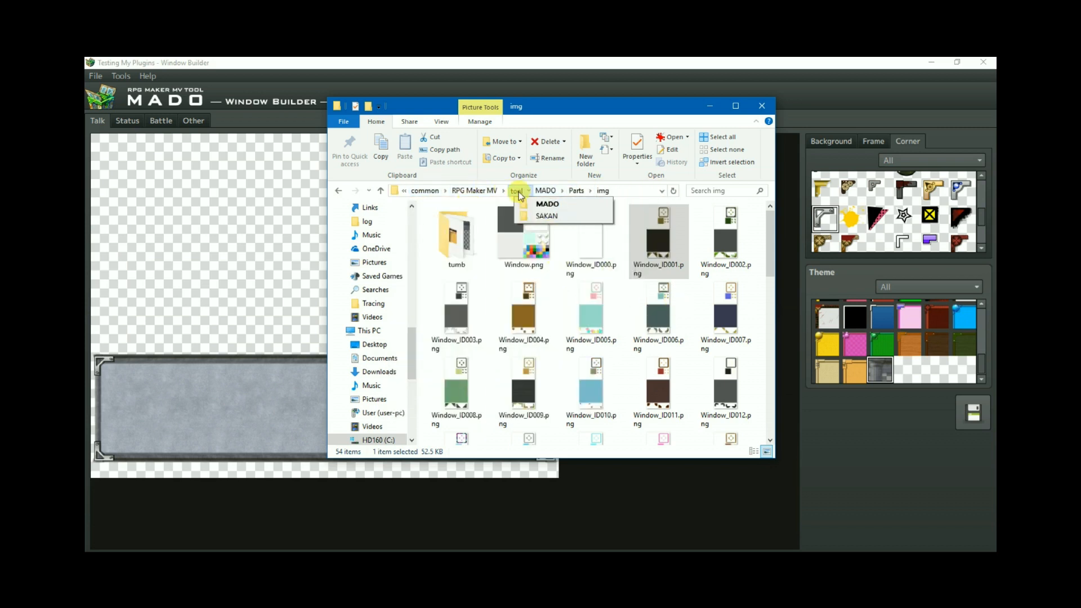
left_click(630, 193)
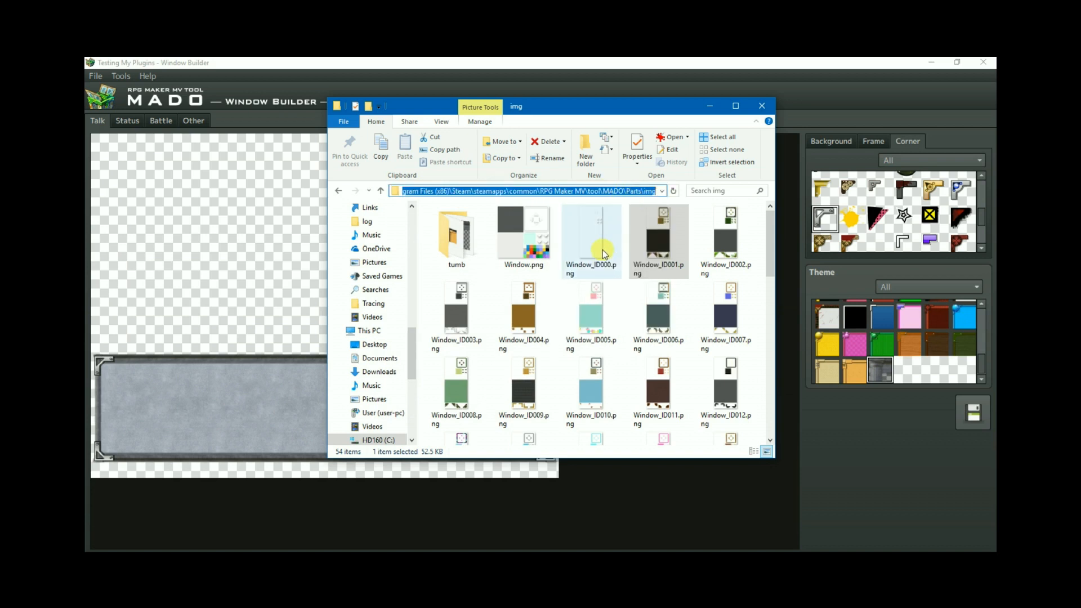
Open Window_ID051.png from the img folder to examine its frame, background and corner layout, and close the image viewer
left_click(517, 232)
scroll(576, 311, "down", 2)
scroll(576, 312, "down", 6)
left_click(662, 412)
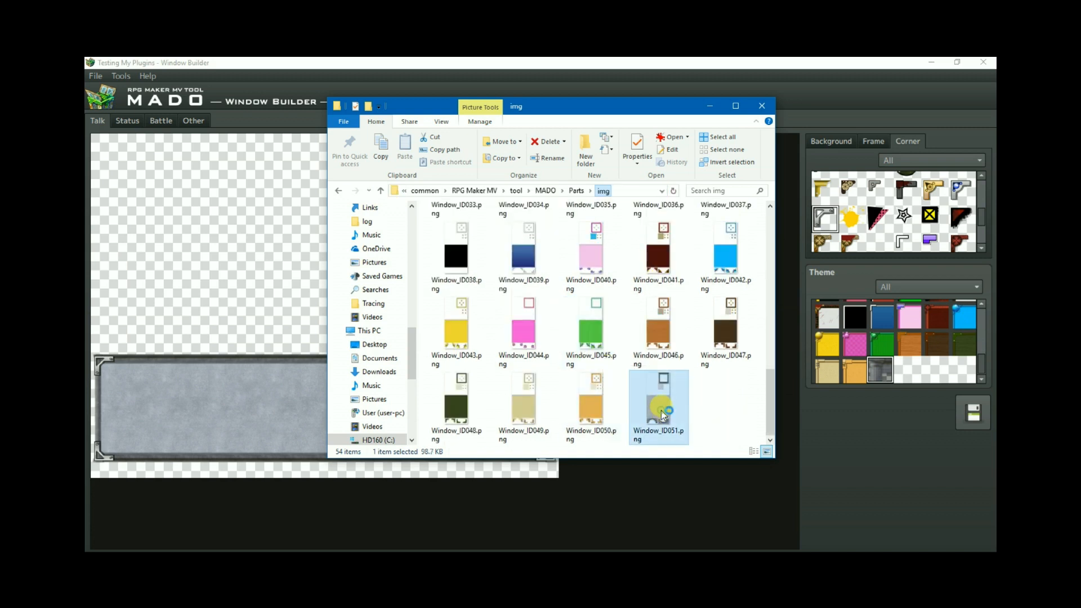
double_click(662, 414)
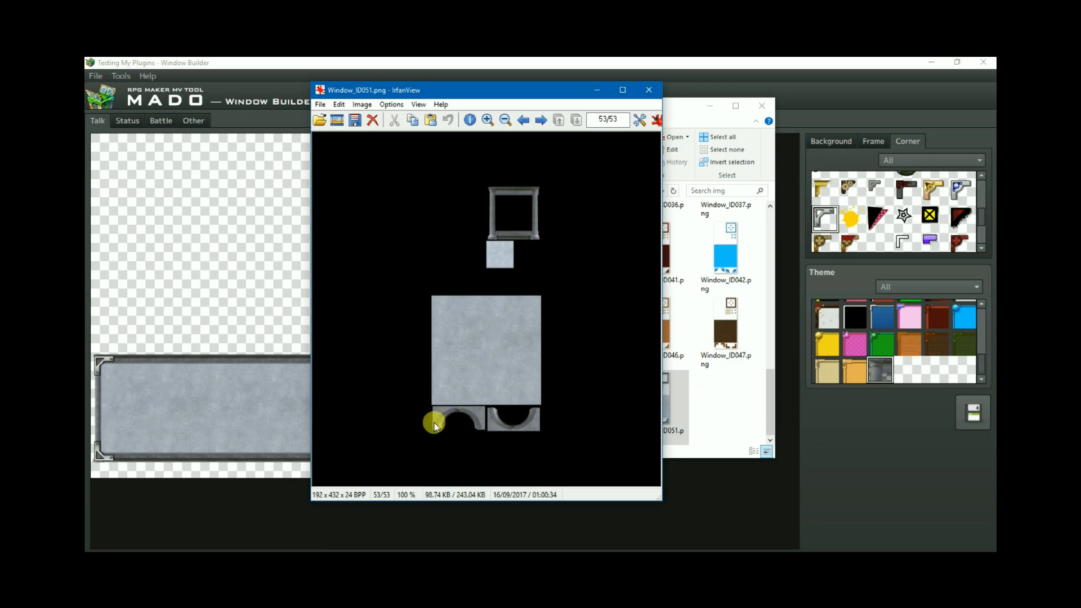
left_click(648, 90)
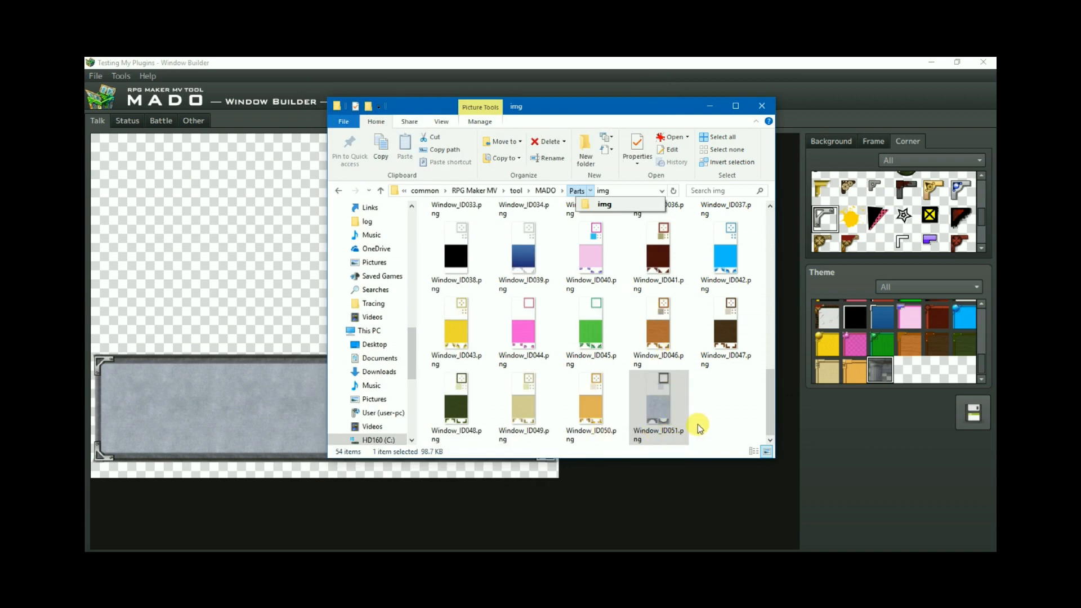
Open the tumb folder and examine the theme thumbnails, including tumb_ID051.png
scroll(690, 394, "up", 10)
left_click(450, 247)
double_click(449, 247)
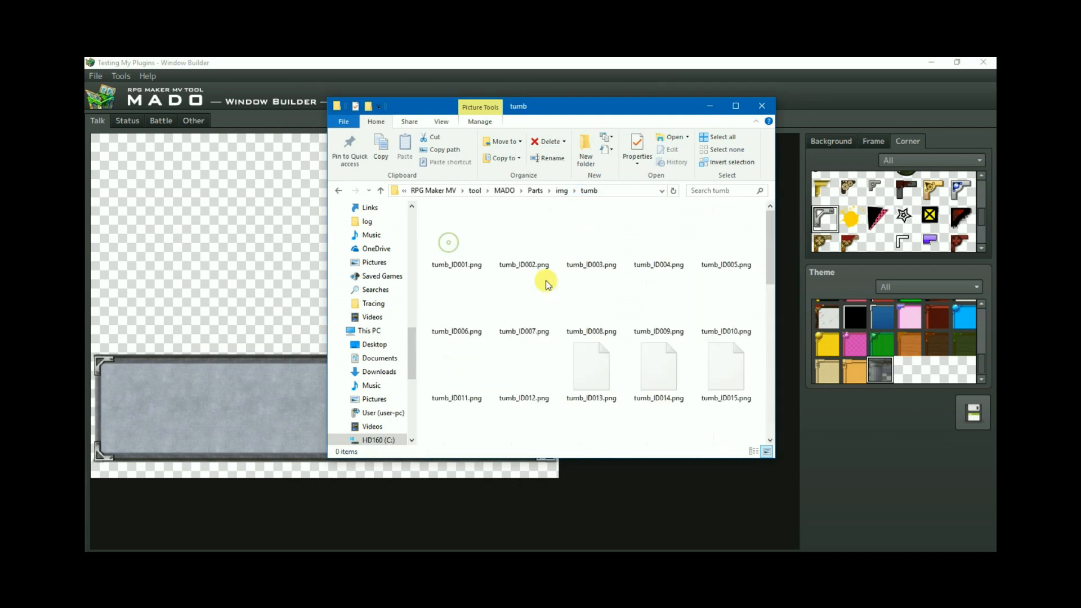
scroll(685, 369, "down", 5)
scroll(691, 377, "down", 2)
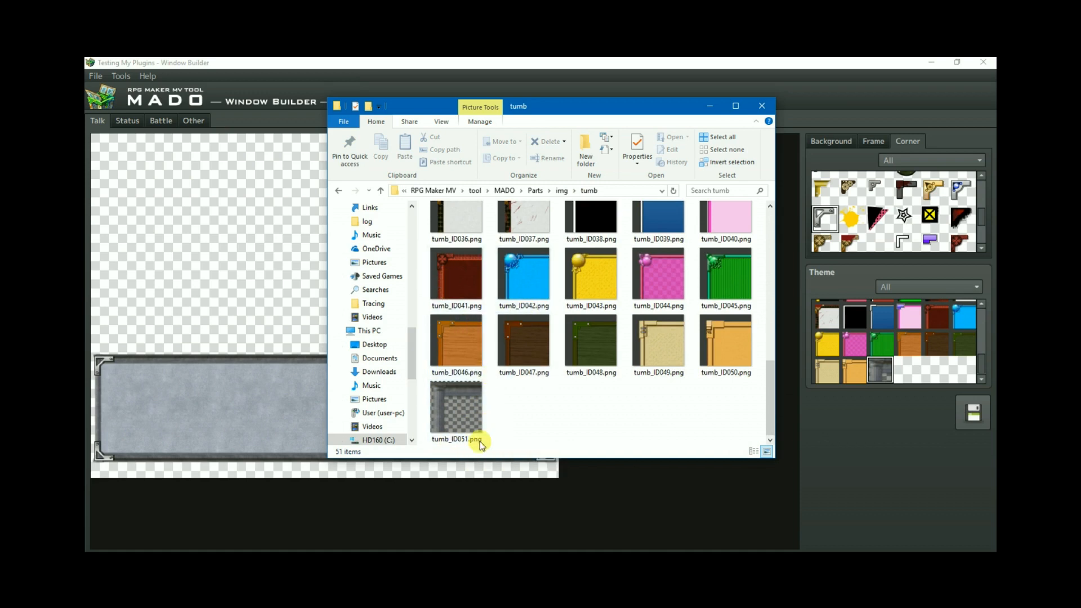
scroll(480, 439, "up", 10)
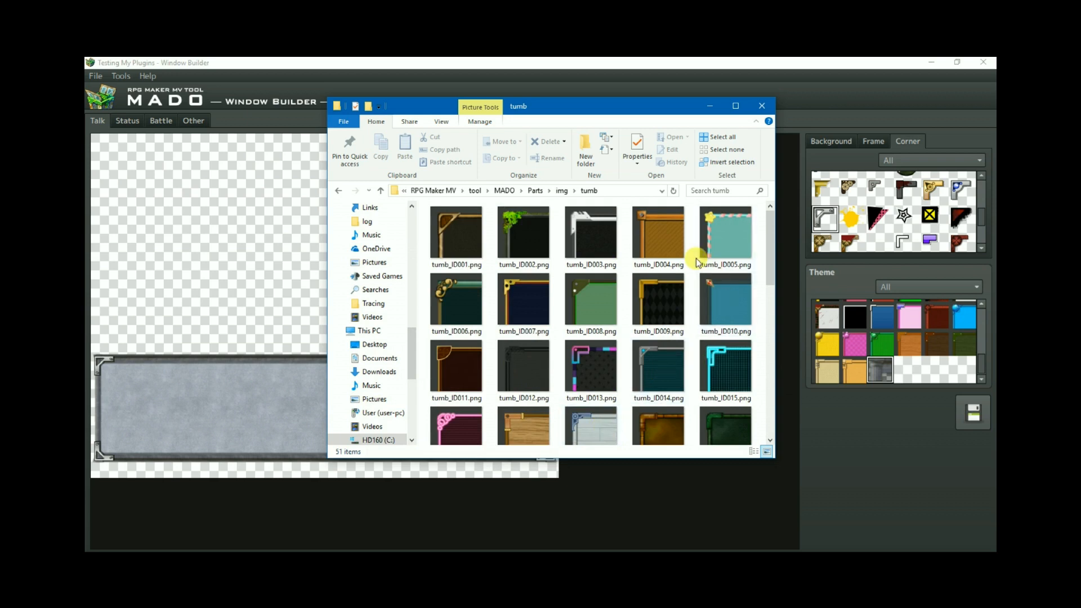
Bring the tumb folder window back up, go up to the Parts folder, and select setting.json
left_click(705, 107)
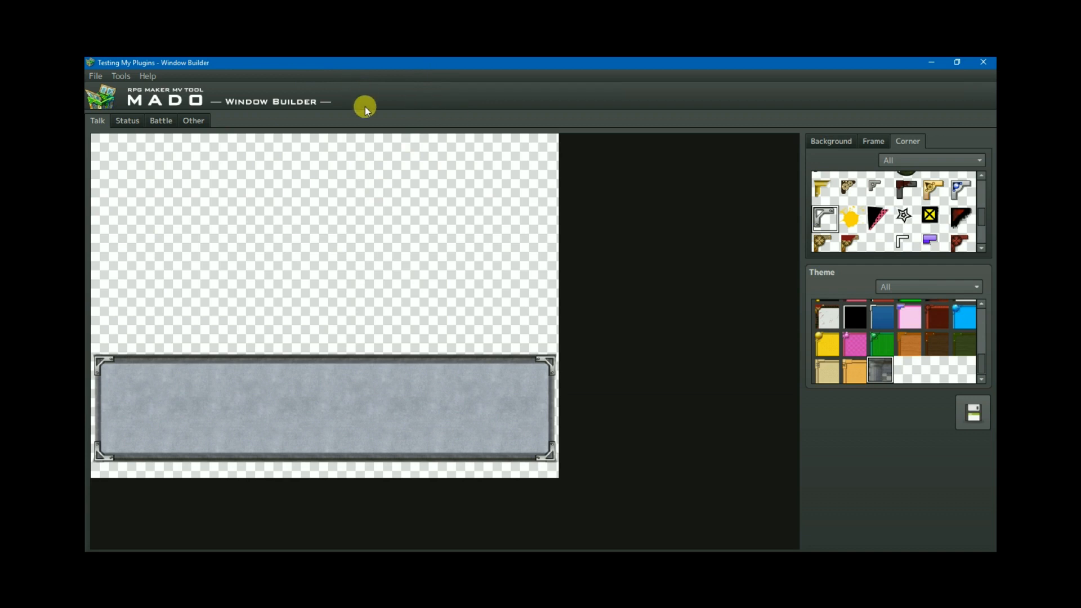
left_click(179, 48)
left_click(169, 73)
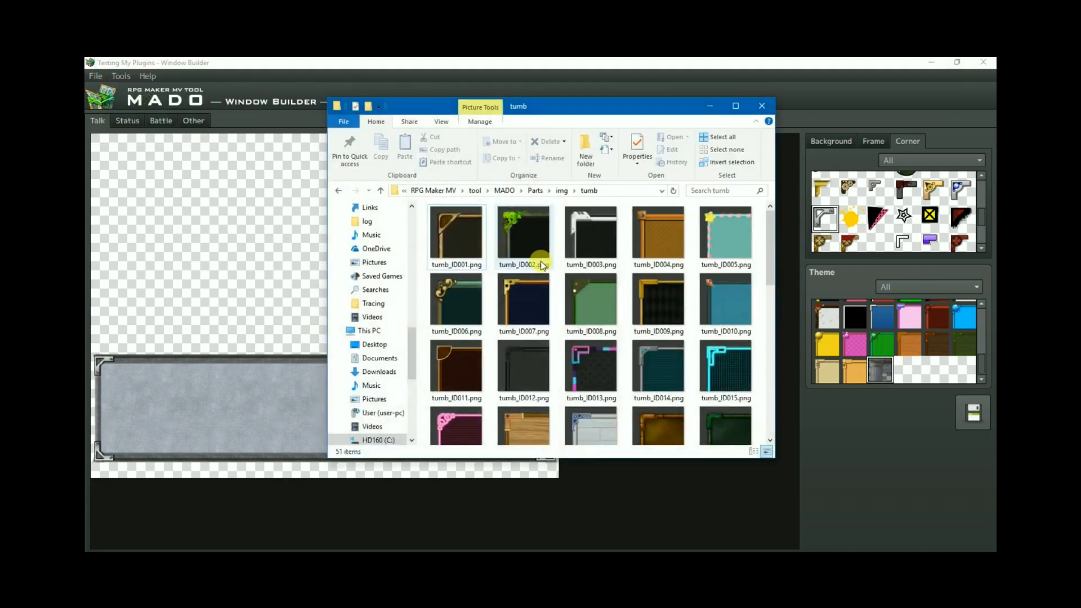
left_click(538, 192)
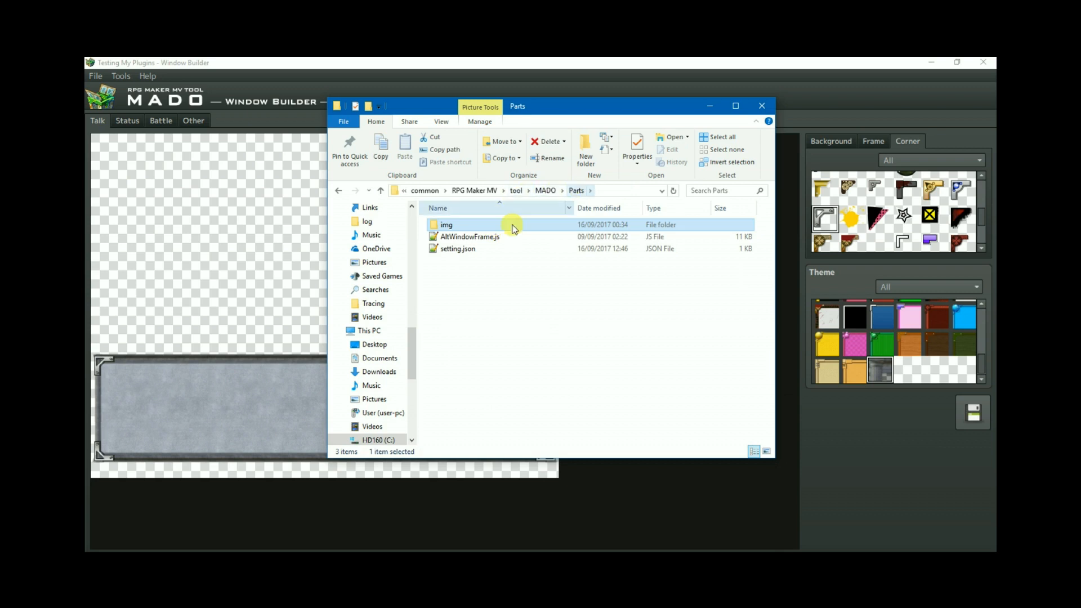
left_click(451, 249)
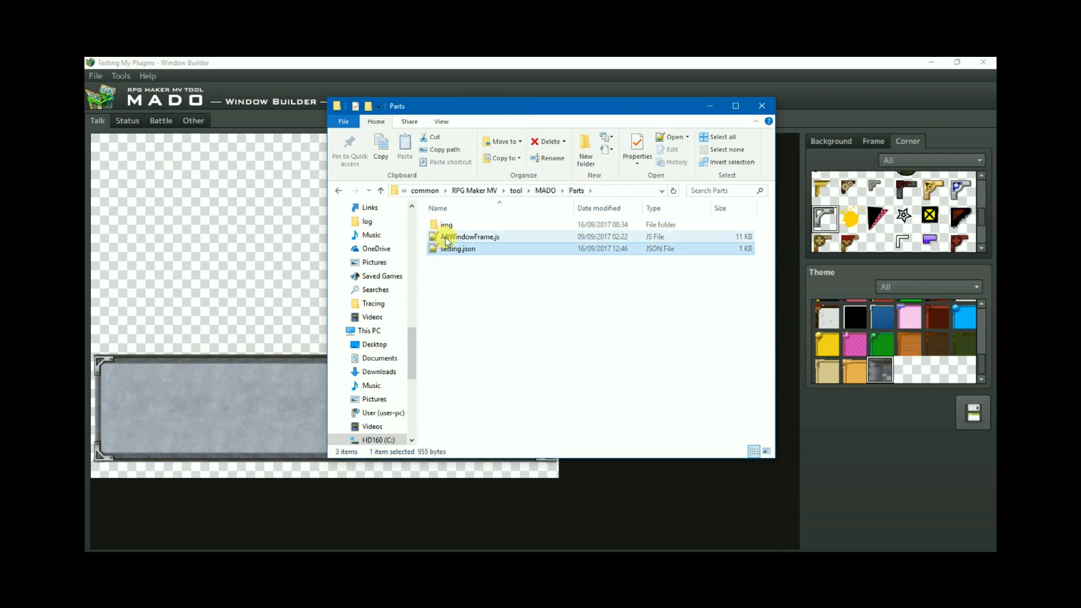
Switch to Notepad++ and save setting.json with ID "051" at the end of the "All" category
left_click(322, 50)
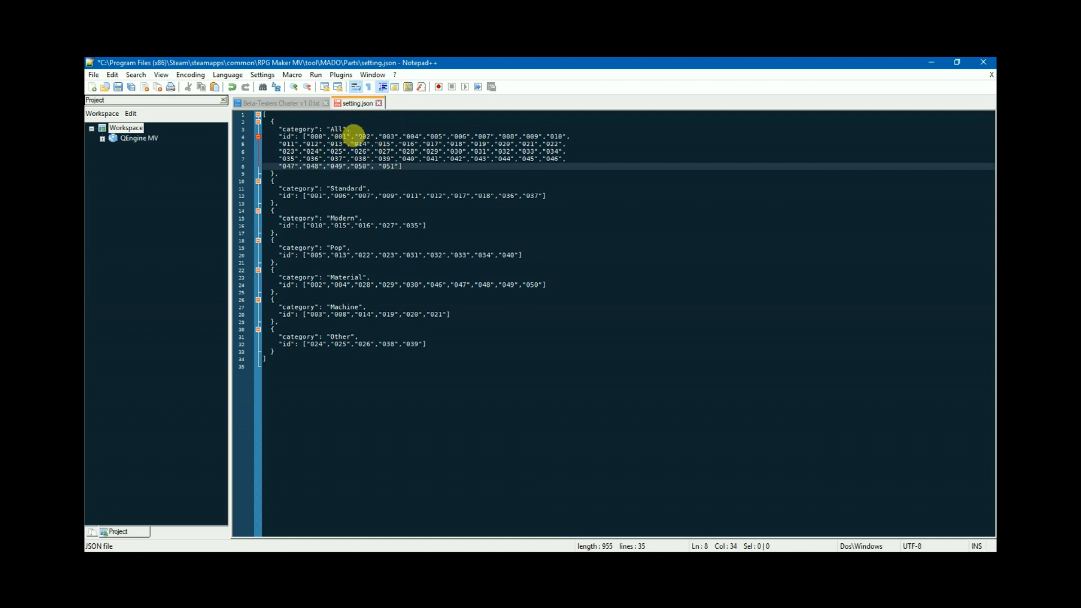
key("ctrl+s")
left_click(936, 64)
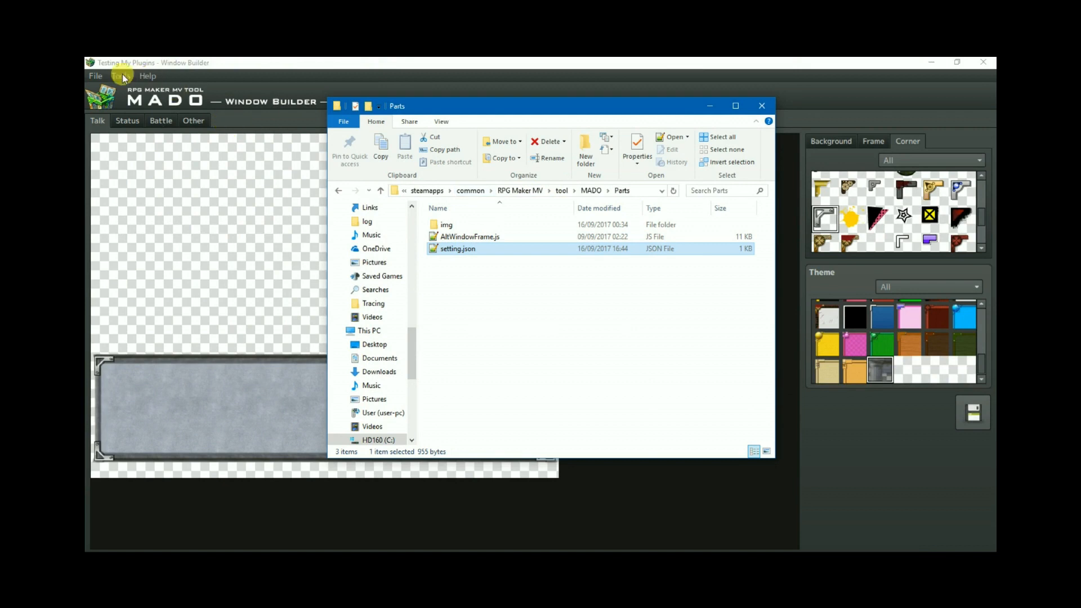
Return to Window Builder and reload the PluginsTesting project from Game.rpgproject
left_click(95, 76)
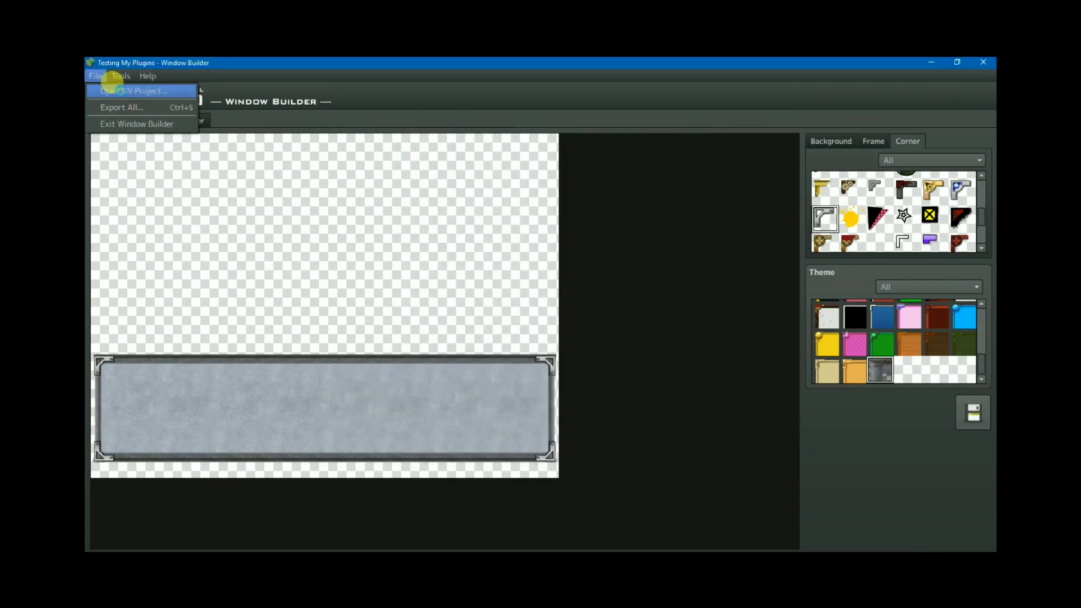
left_click(120, 92)
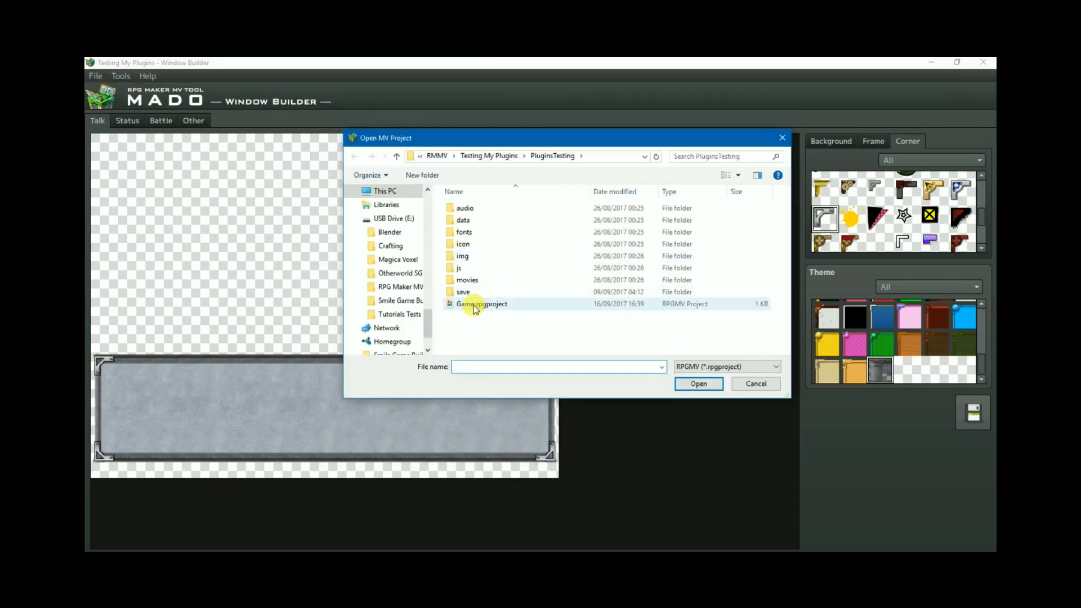
double_click(475, 309)
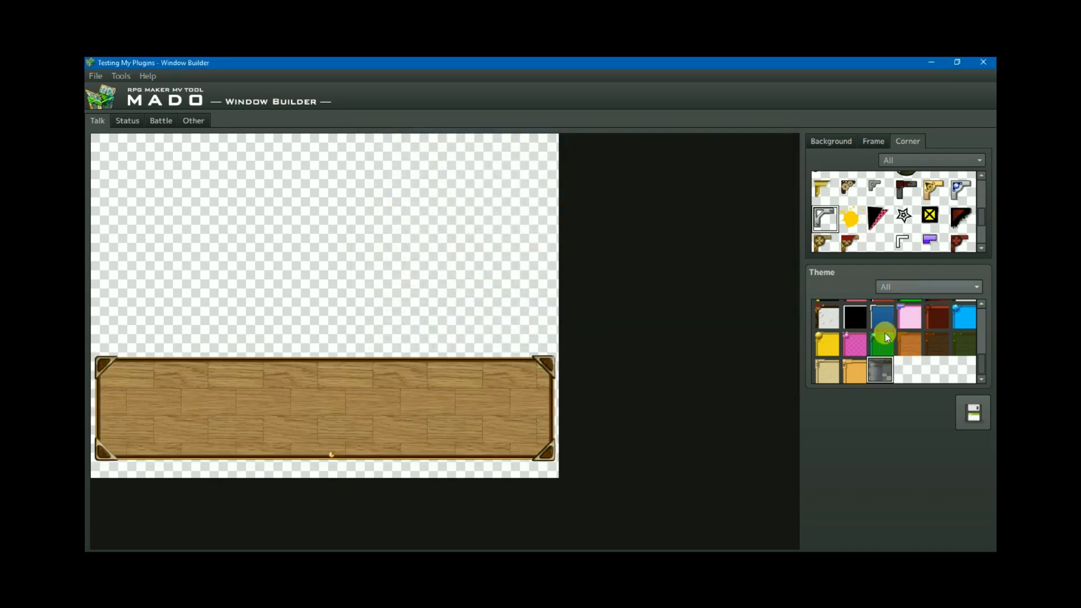
Show the last background in the All list and apply the grey stone look to the Talk window
left_click(839, 140)
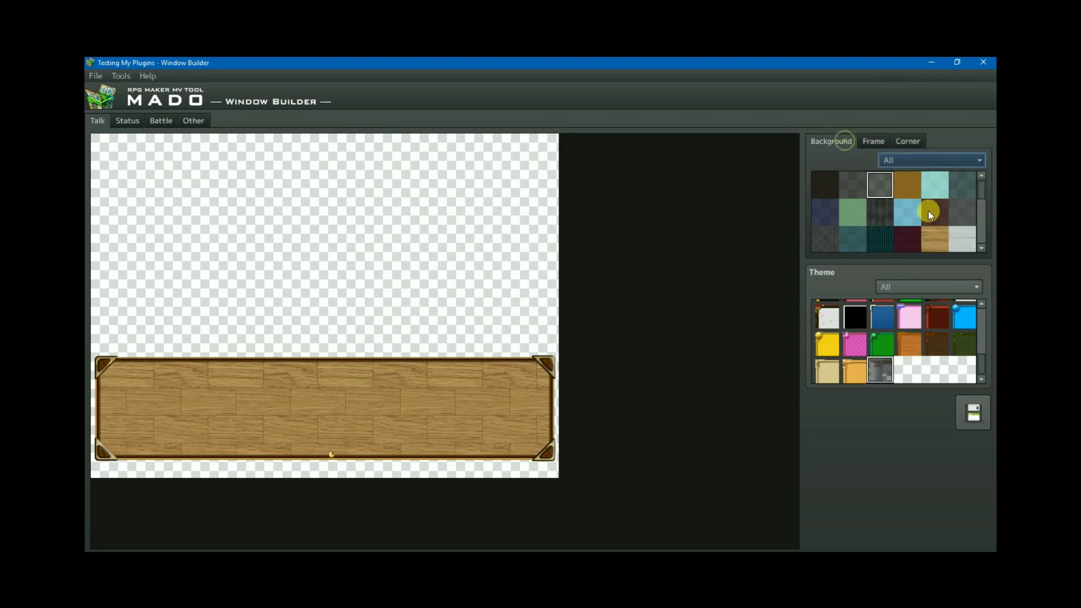
scroll(930, 214, "down", 2)
left_click(879, 236)
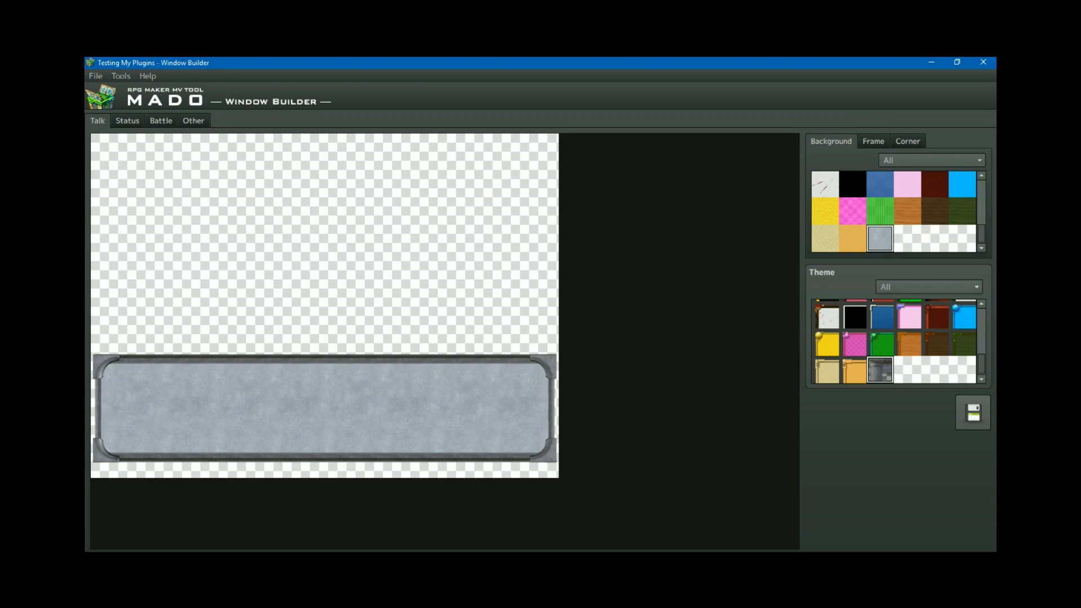
Switch to setting.json in Notepad++ and add an empty pair of braces between the "Machine" and "Other" categories
key("alt+Tab")
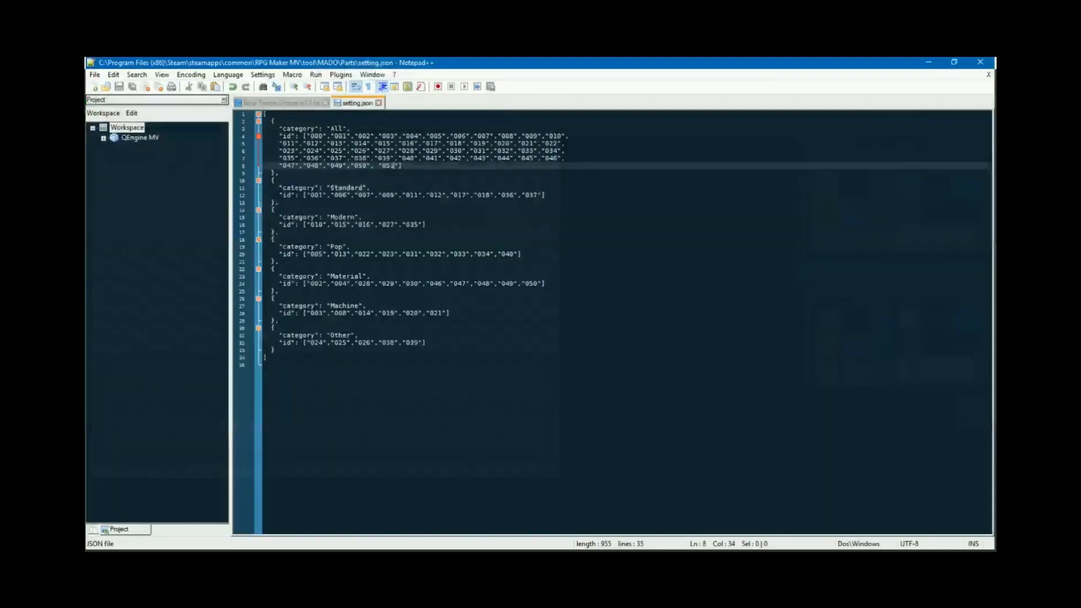
left_click(286, 322)
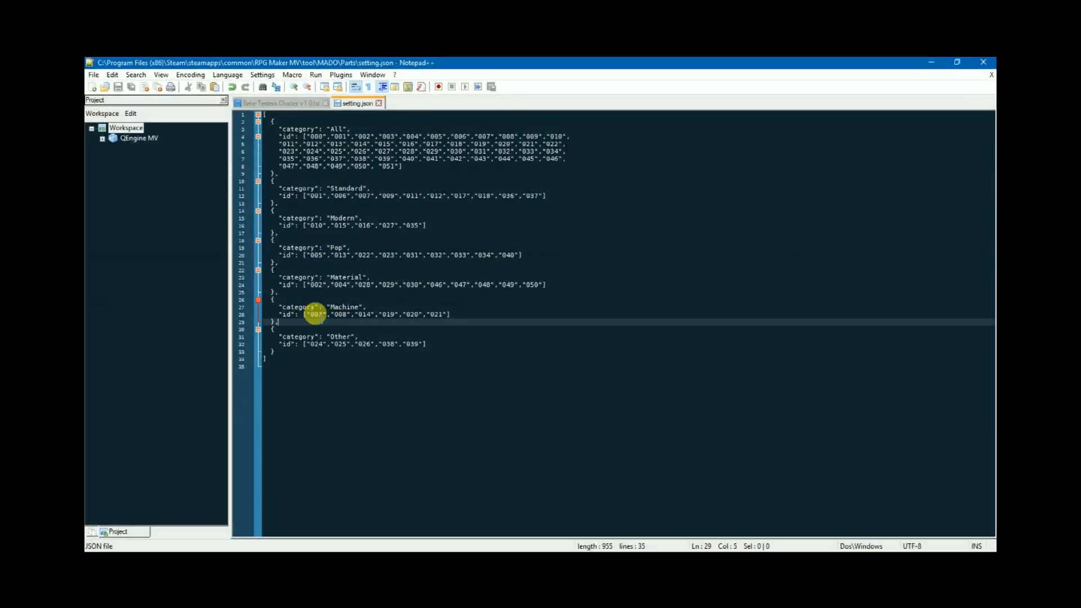
key("Return")
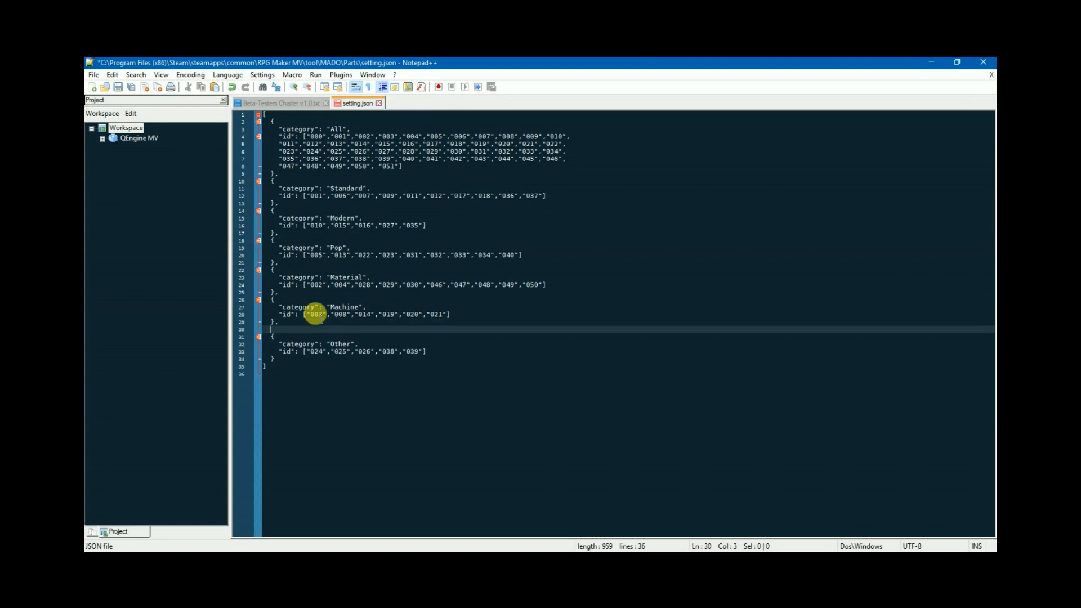
type("{")
key("Return")
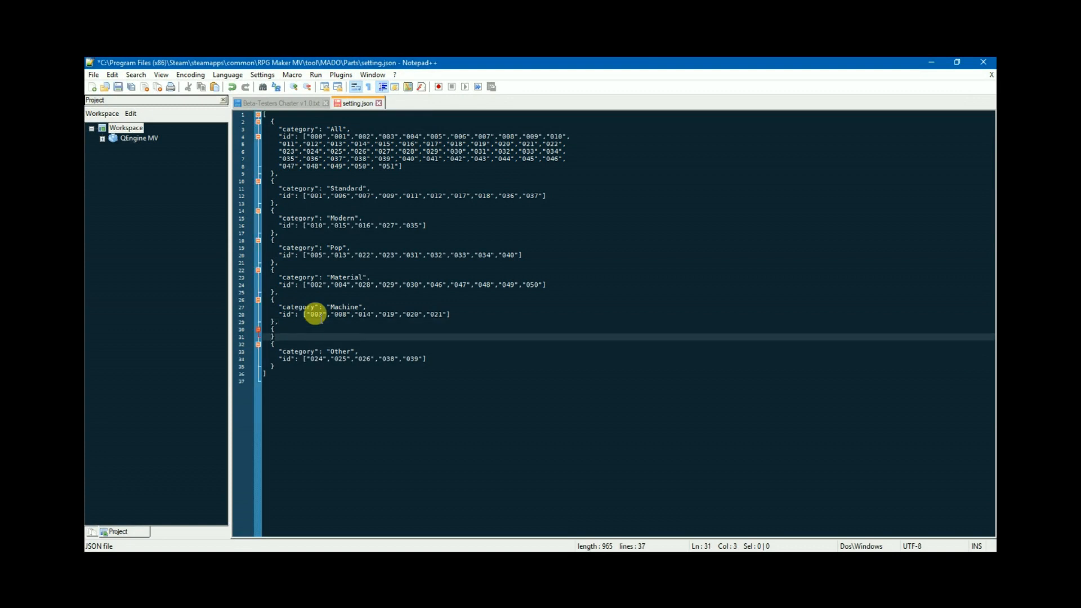
key("Up")
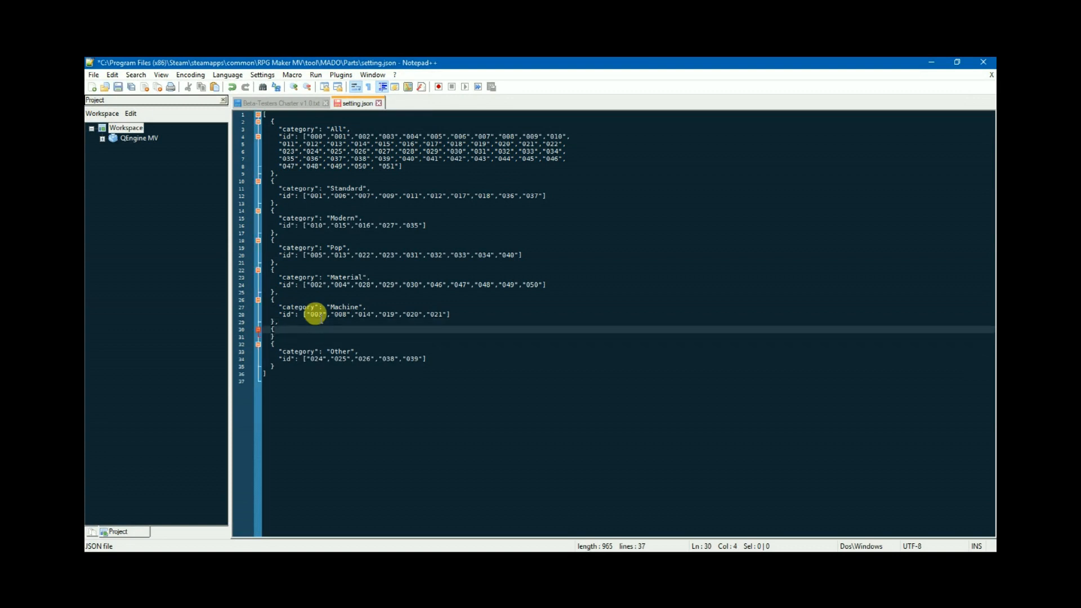
Fill the new block with category "Roma" and id ["051"], add a comma after its closing brace, and save setting.json
key("Return")
type("\"category\": \"Roma\",")
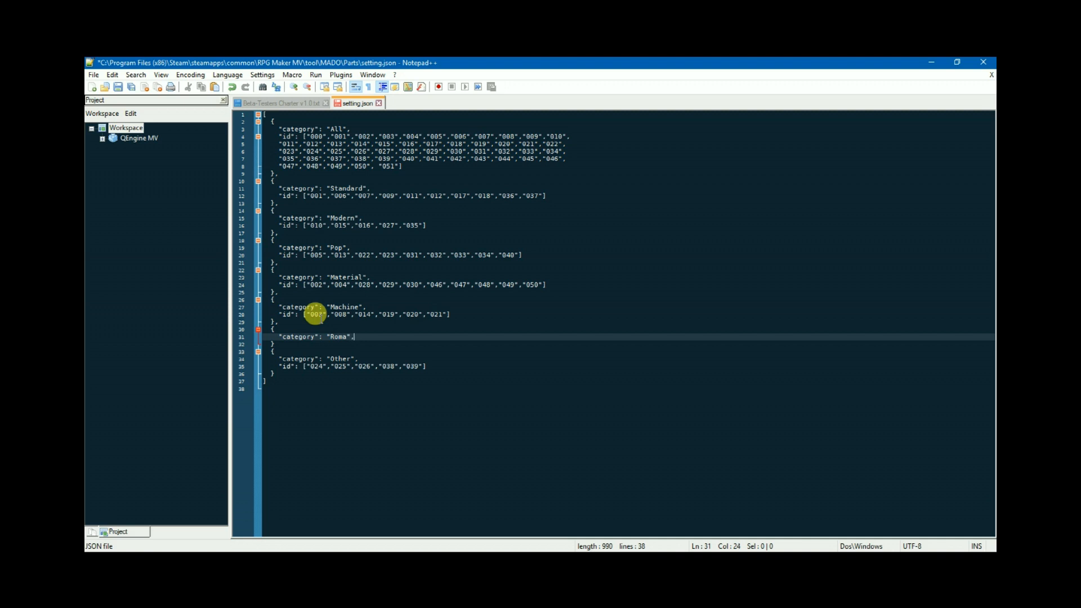
key("Return")
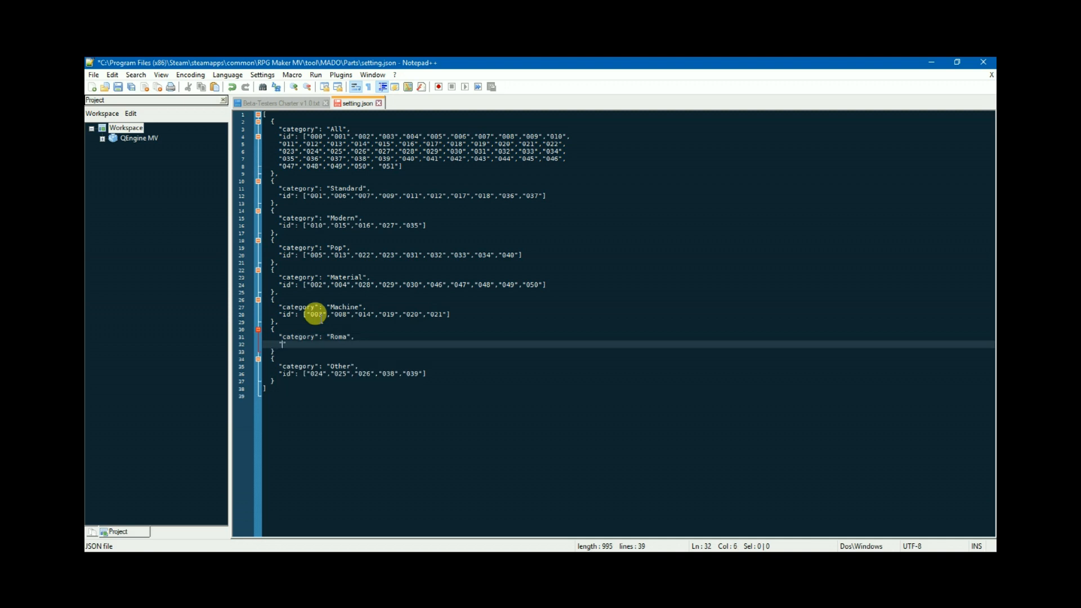
type("\"id\": [\"051")
key("Down")
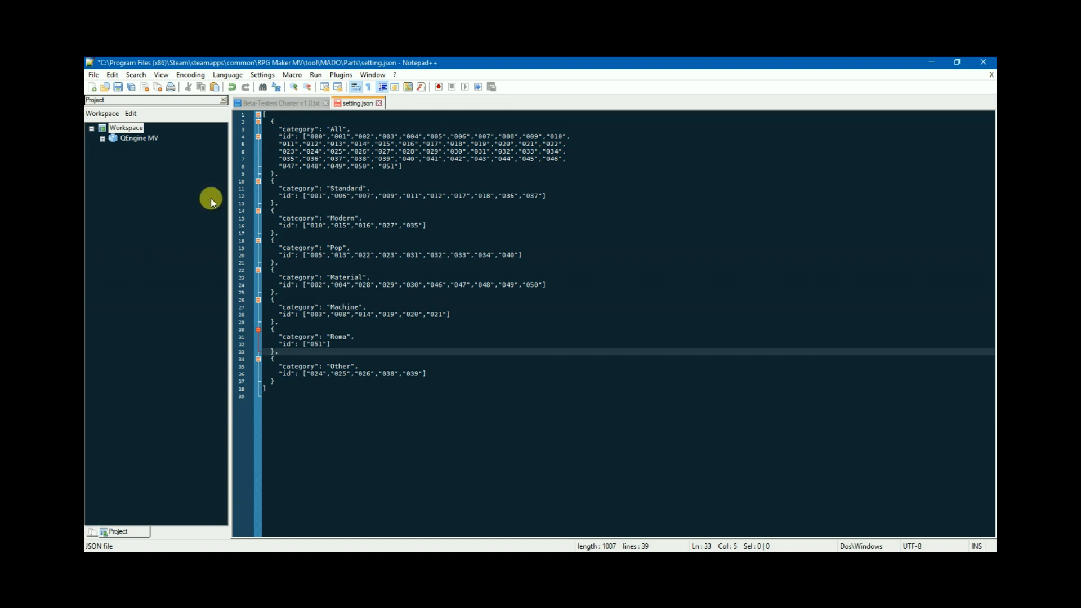
key("ctrl+s")
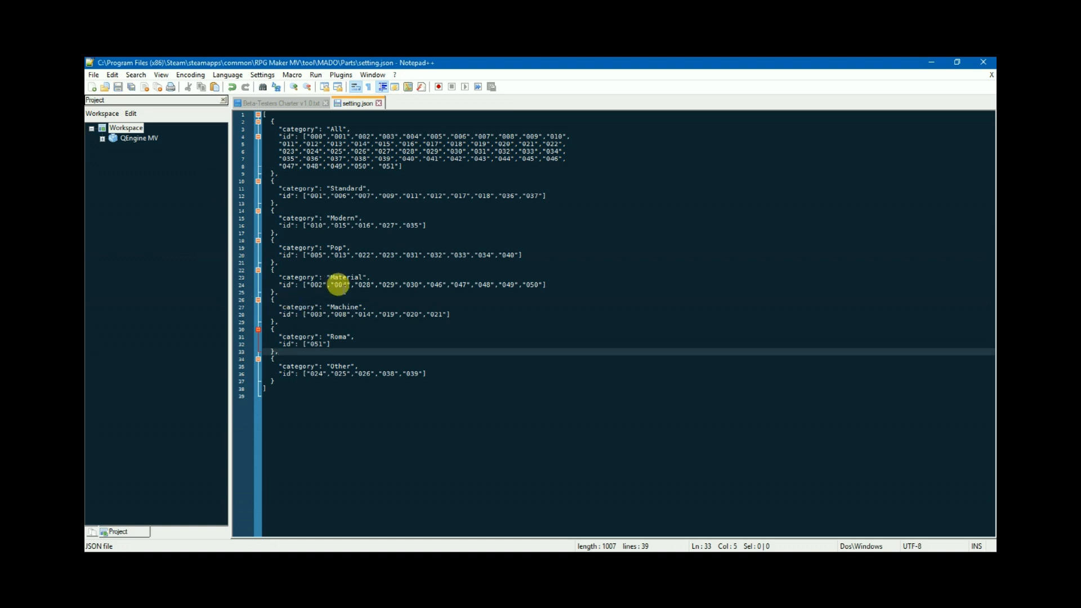
Switch back to Window Builder and reopen the Game.rpgproject project to reload the theme categories
left_click(328, 48)
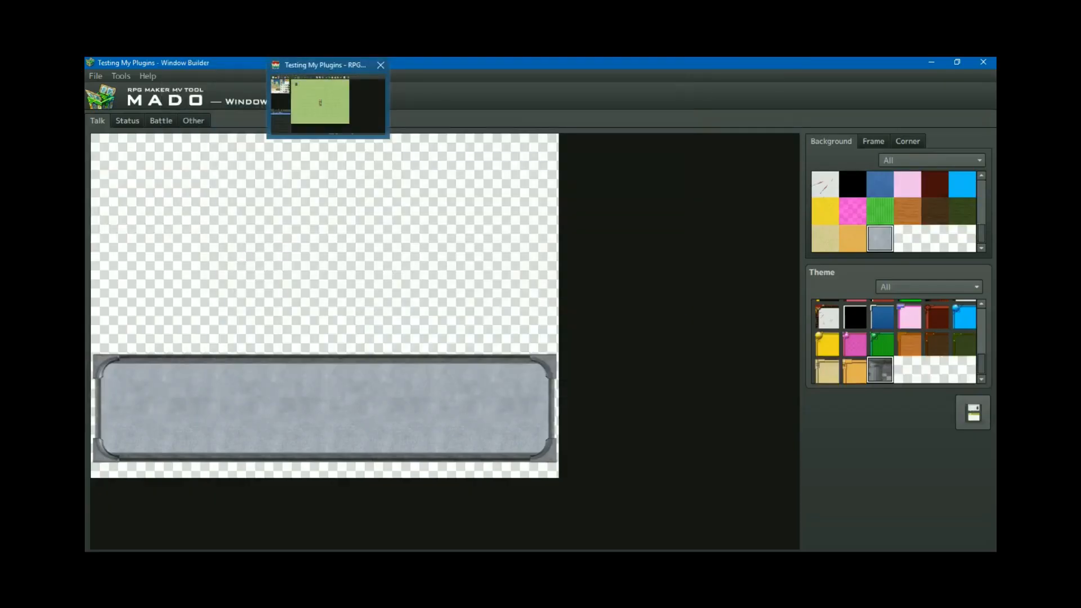
left_click(372, 49)
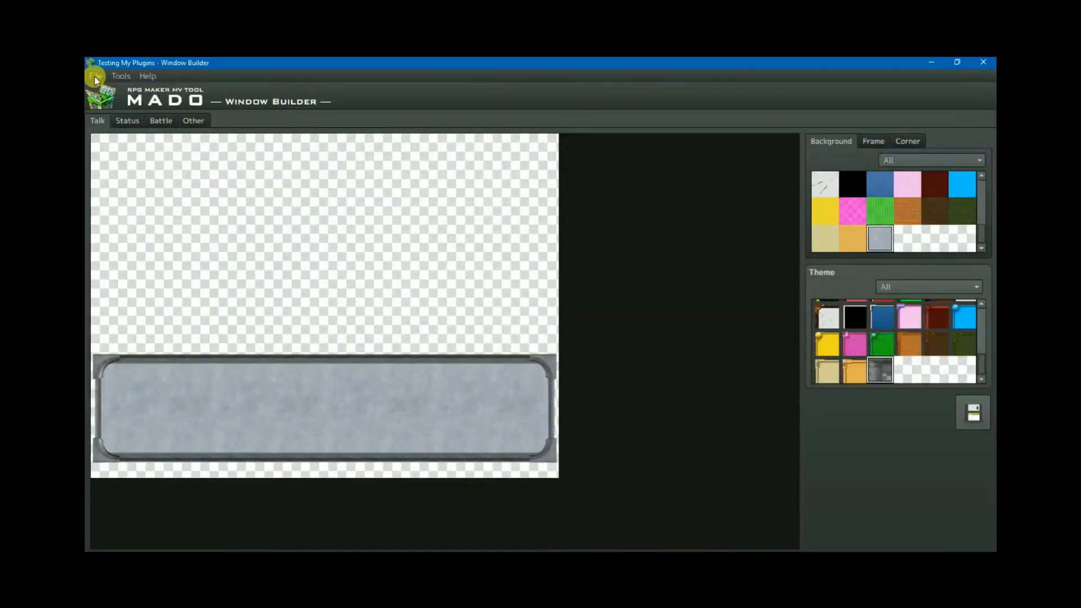
left_click(95, 76)
left_click(123, 90)
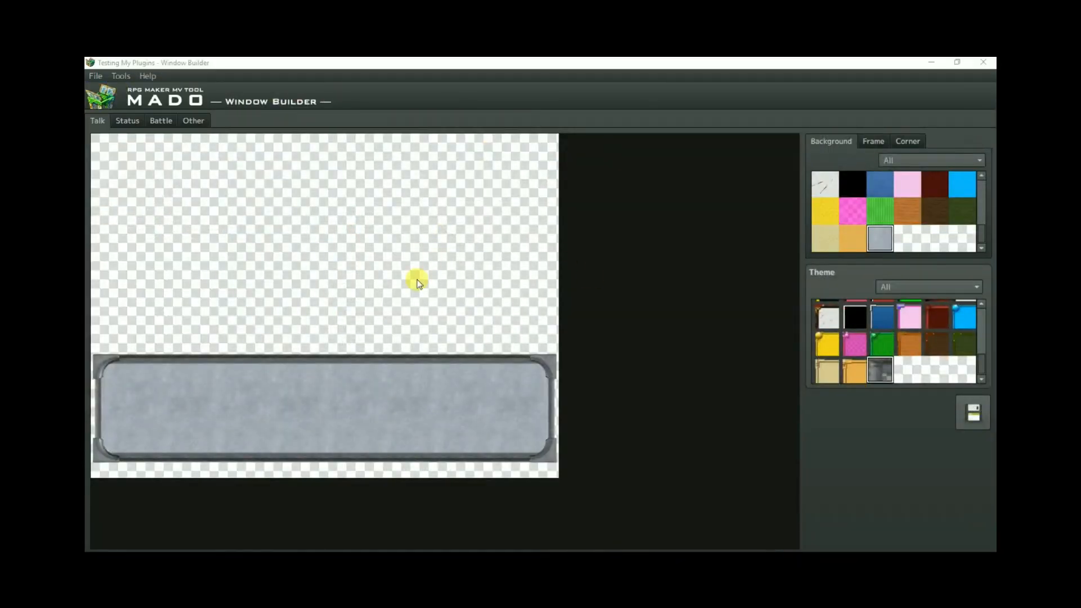
double_click(475, 303)
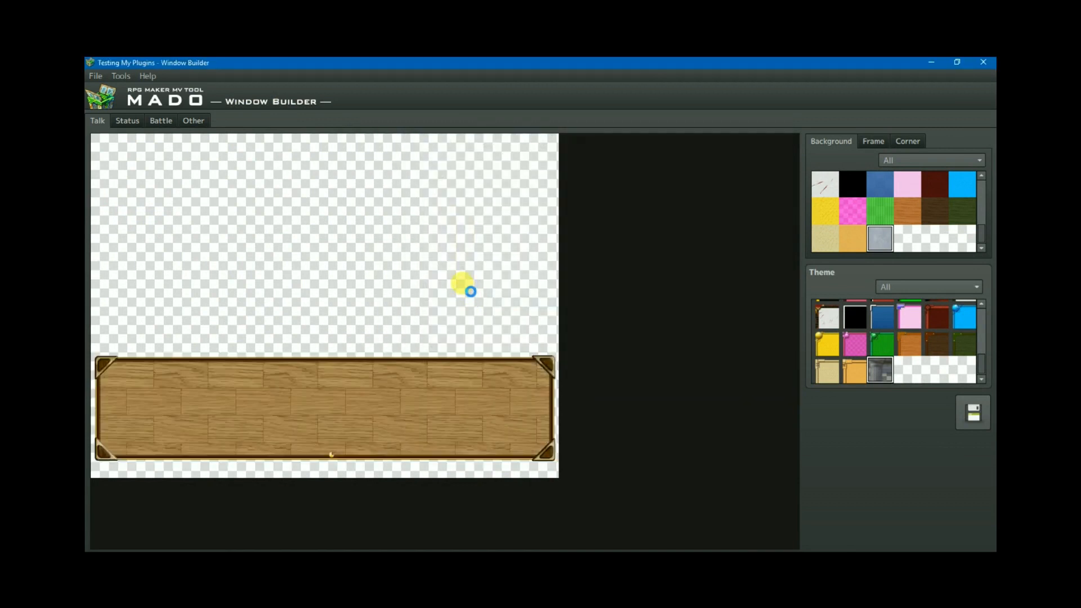
Filter the themes to the Roma category and apply its grey stone theme to the Talk window
left_click(942, 287)
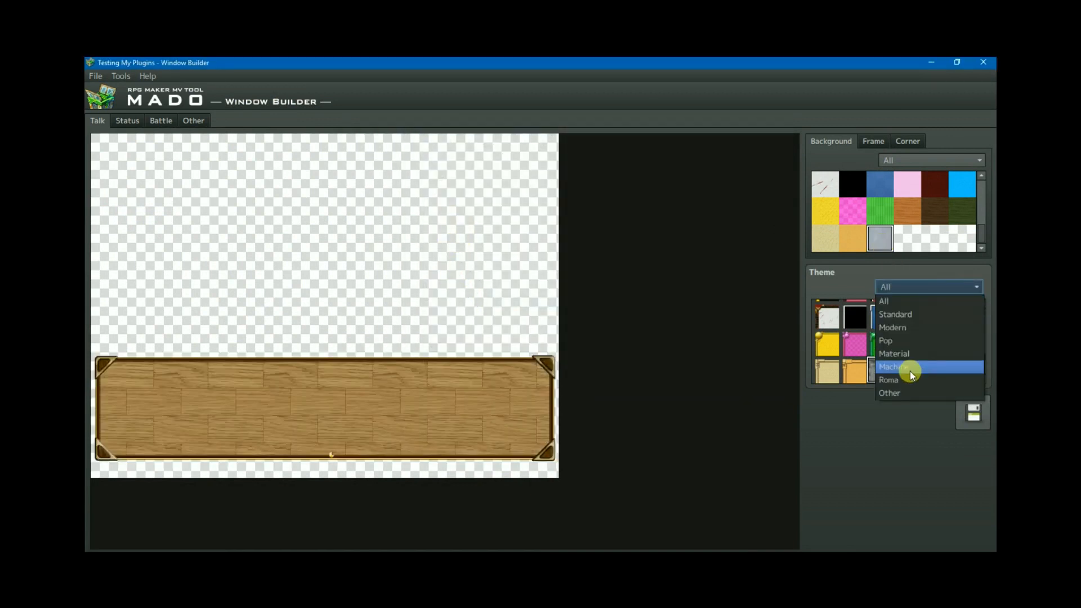
left_click(897, 380)
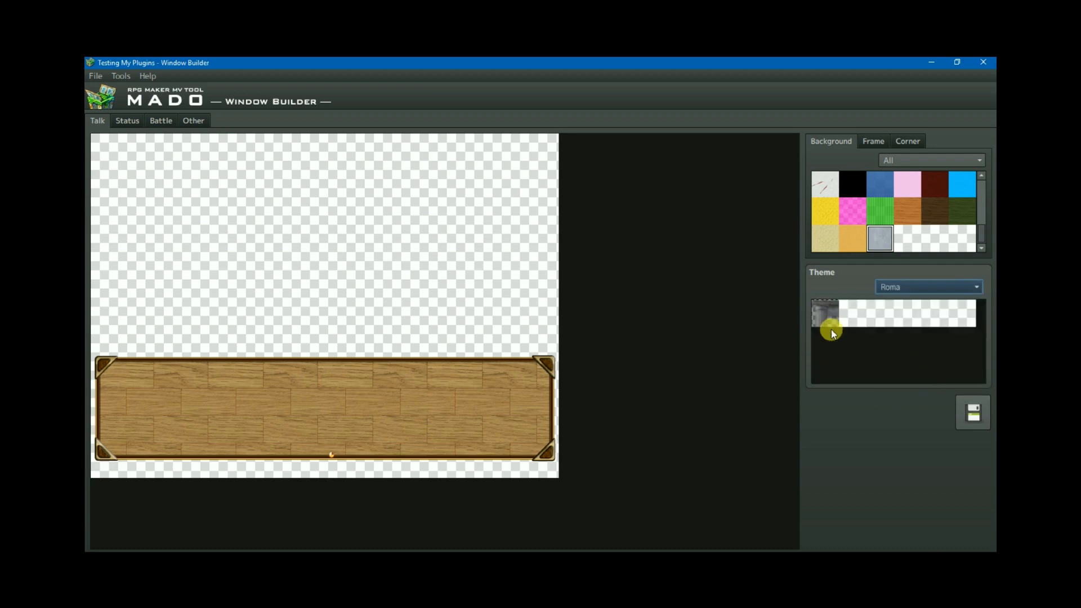
left_click(826, 313)
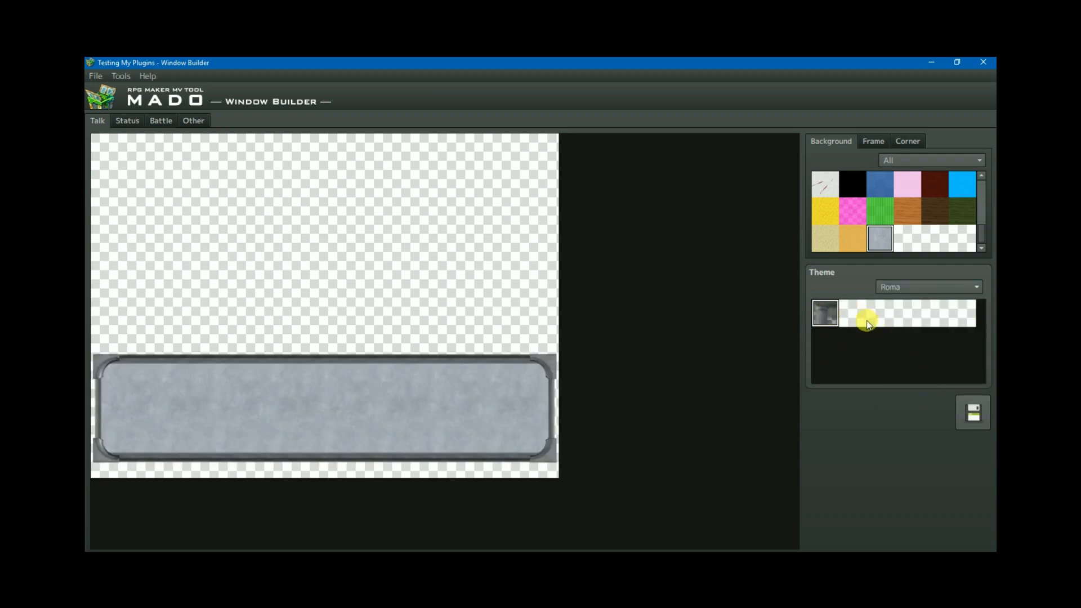
Try the white marble, striped green and dark brown wood backgrounds on the Talk window, settling on dark green wood
left_click(825, 185)
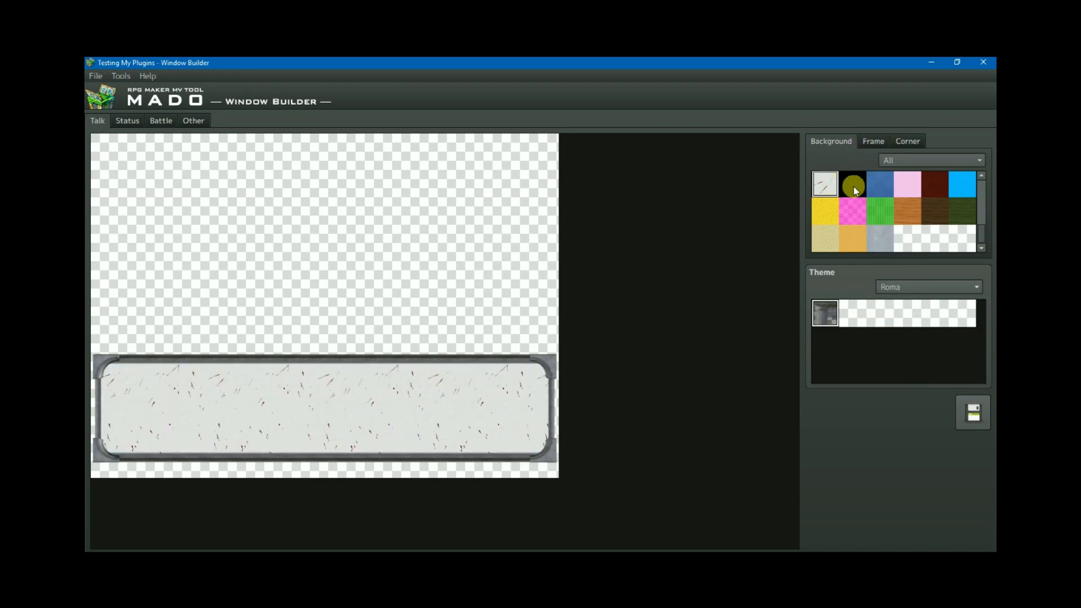
left_click(887, 215)
left_click(943, 212)
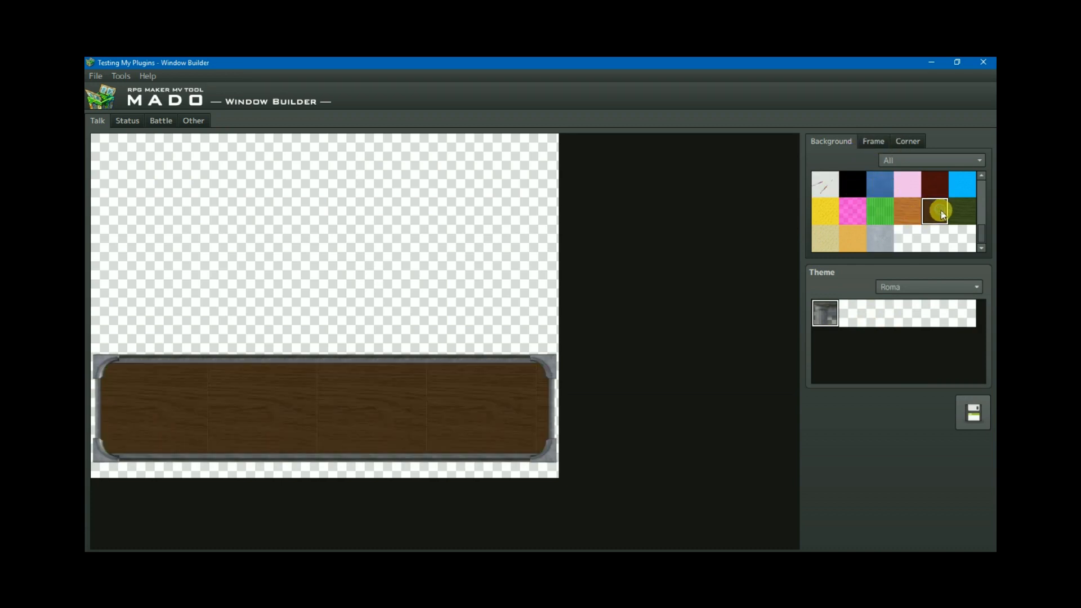
left_click(960, 213)
left_click(156, 122)
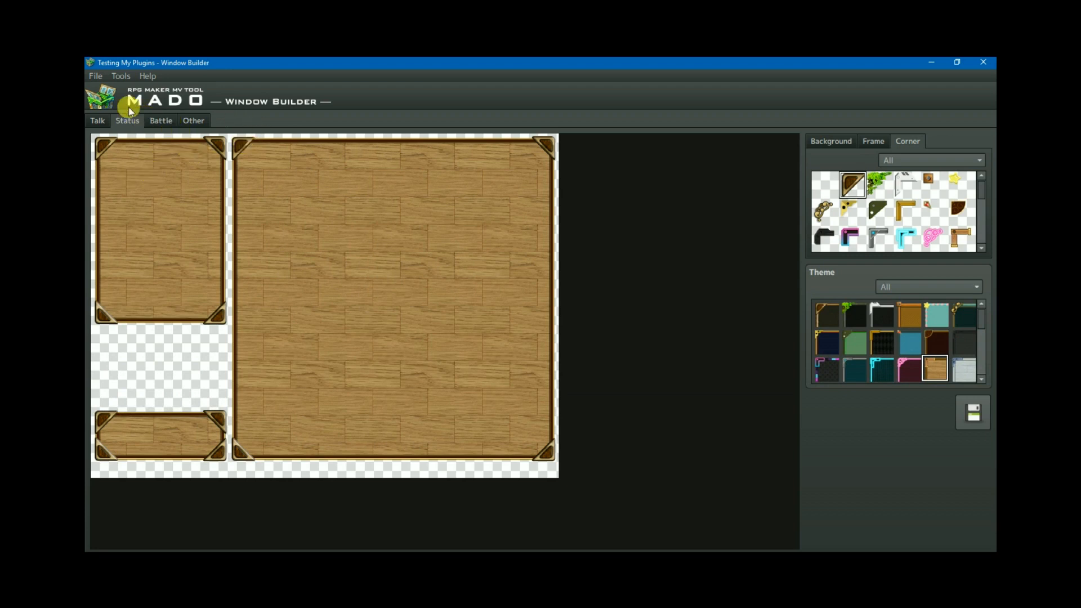
left_click(99, 122)
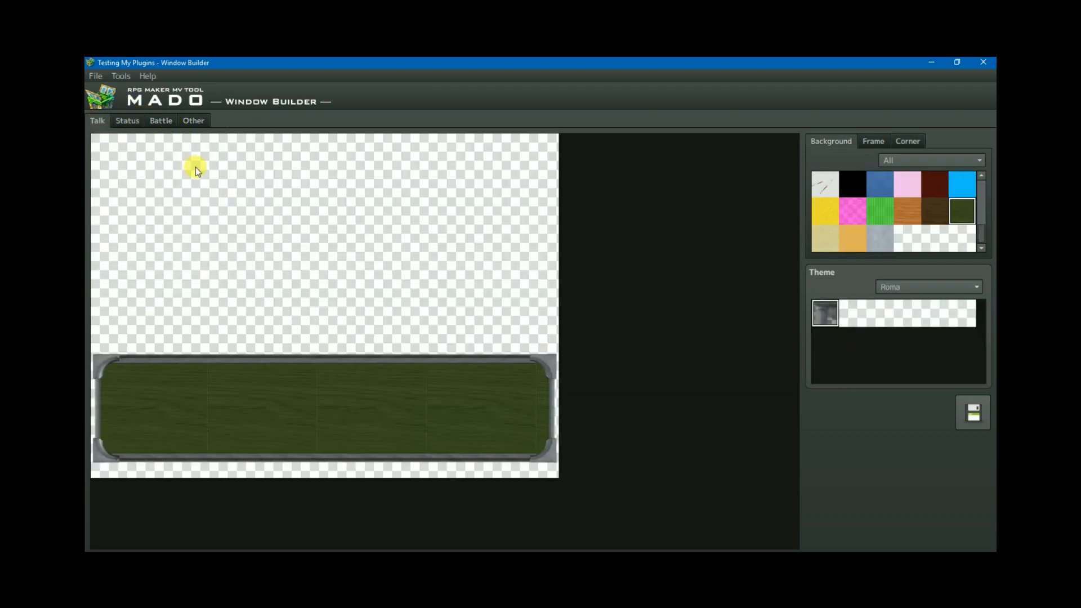
Try out the Red and Green transparent color values and the Dark UI theme in the Options dialog, and cancel it
left_click(122, 76)
left_click(140, 91)
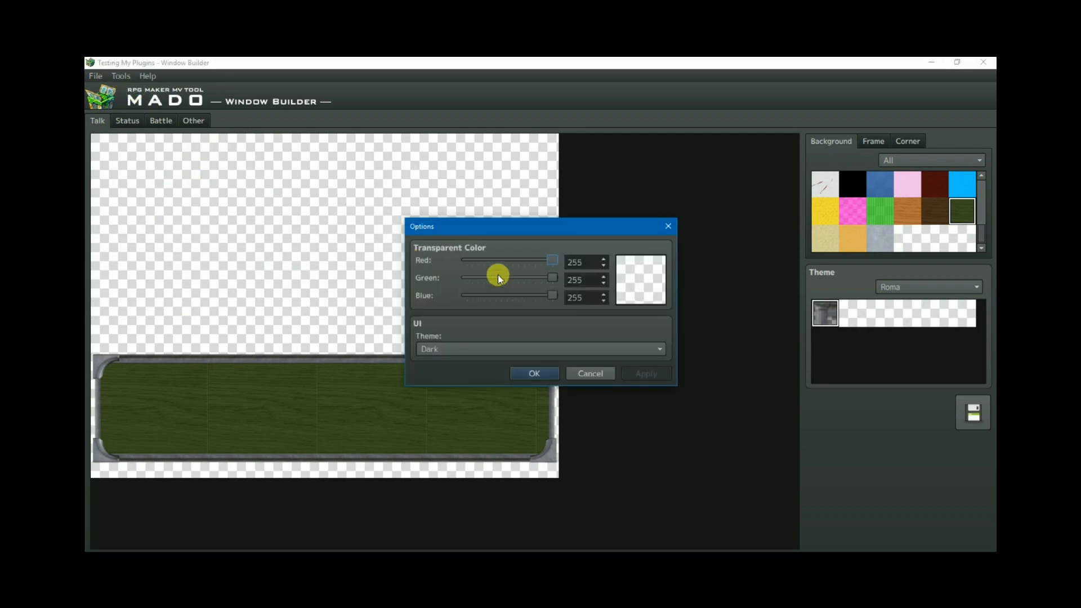
left_click_drag(545, 263, 587, 261)
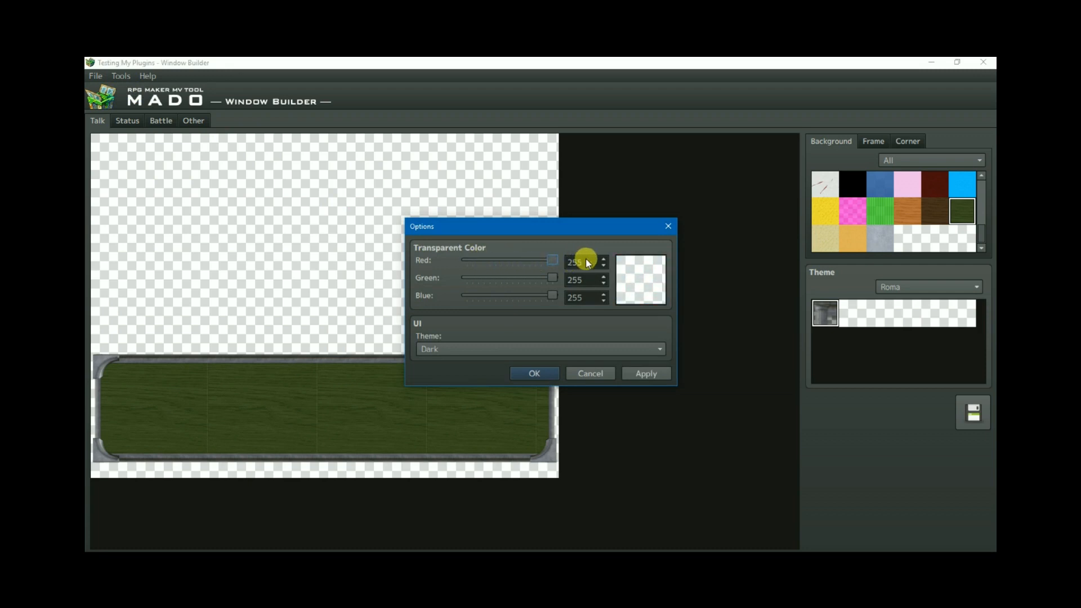
mouse_move(554, 282)
left_mouse_down()
mouse_move(461, 279)
mouse_move(560, 280)
left_mouse_up()
left_click(528, 347)
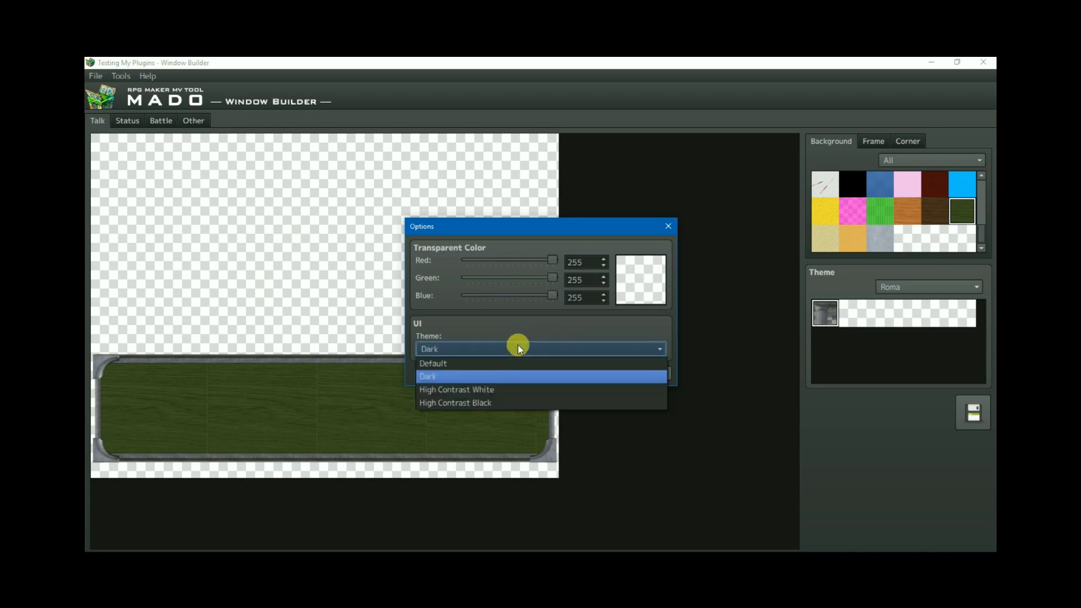
left_click(441, 375)
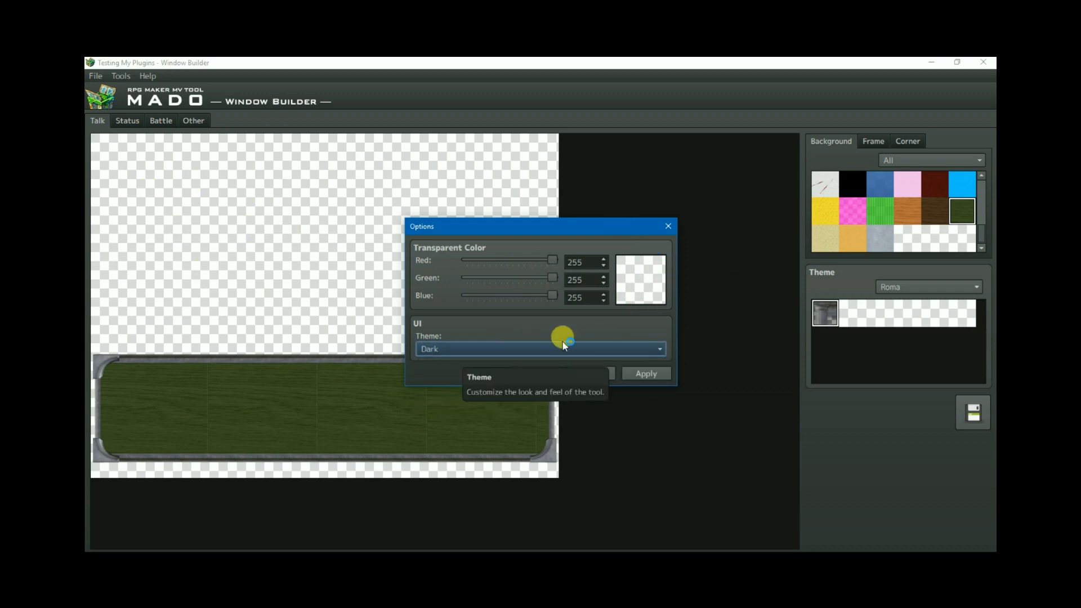
left_click(640, 375)
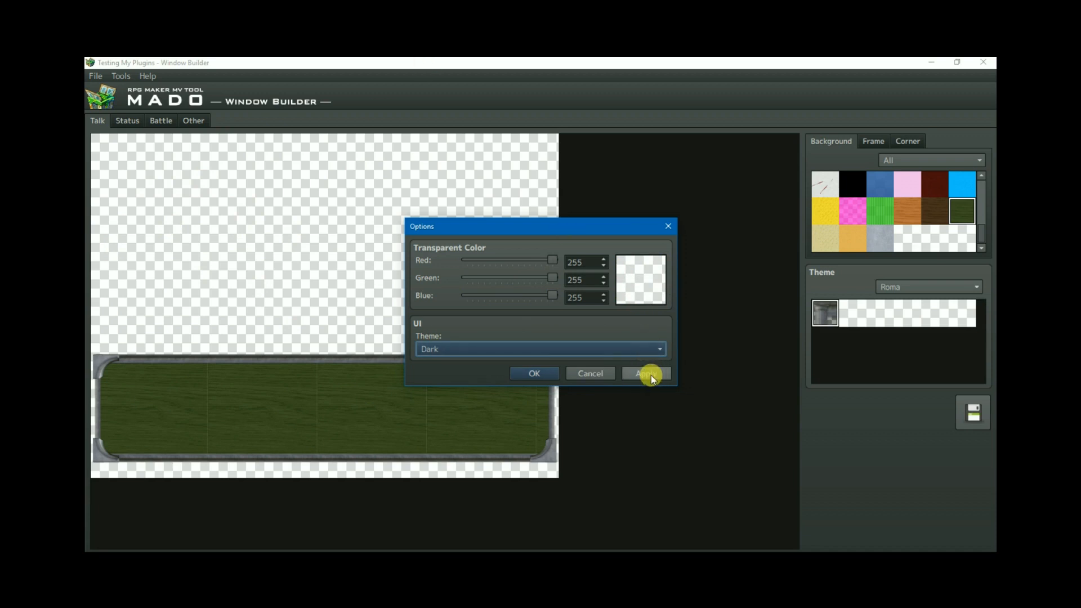
left_click(600, 373)
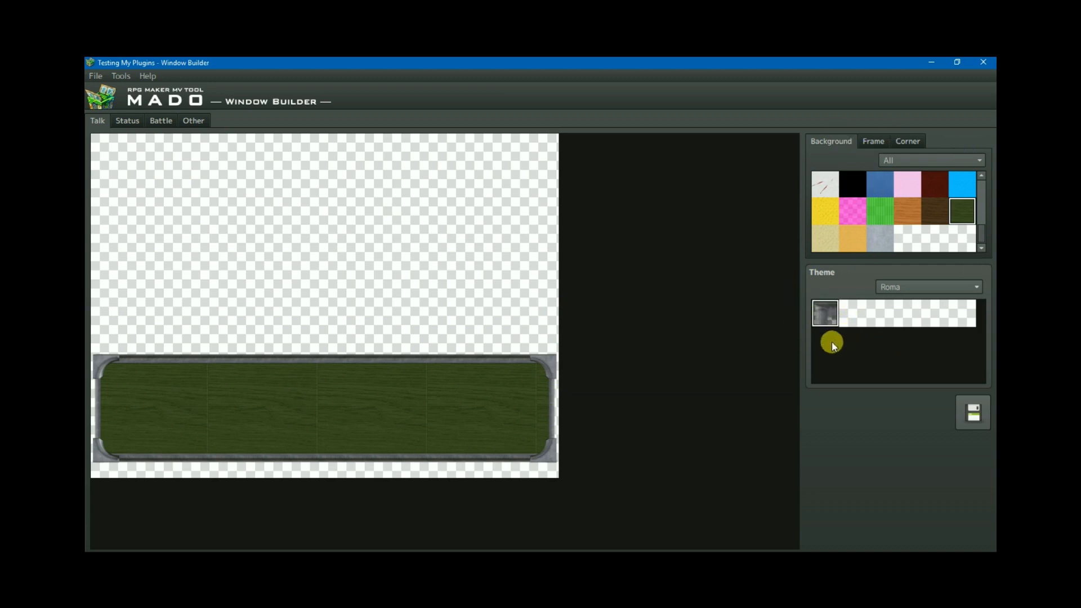
Review the window designs of the Status, Battle and Other screens
left_click(127, 121)
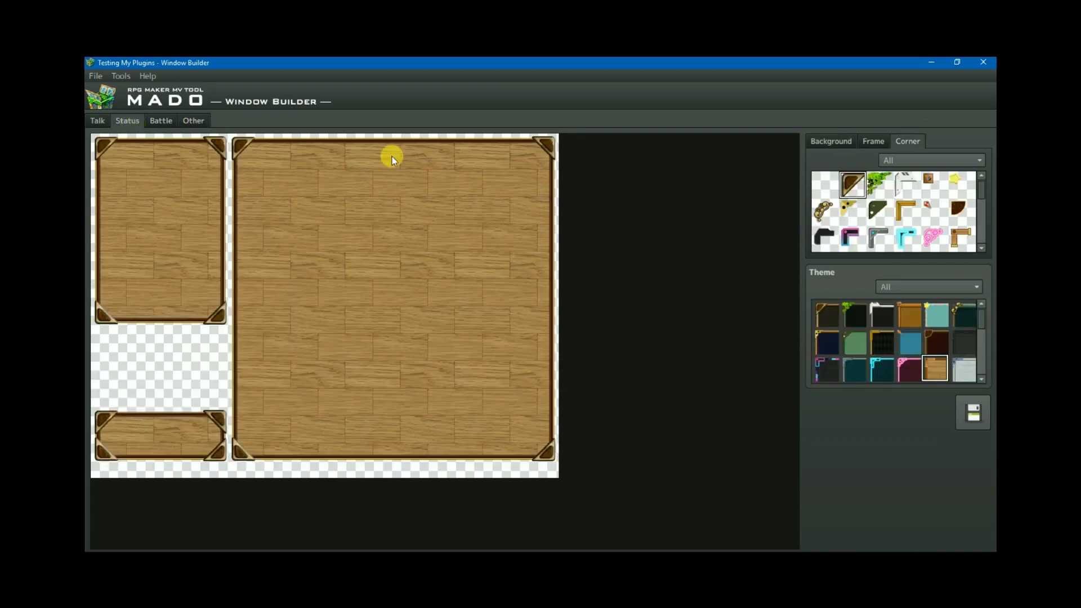
left_click(161, 120)
left_click(194, 120)
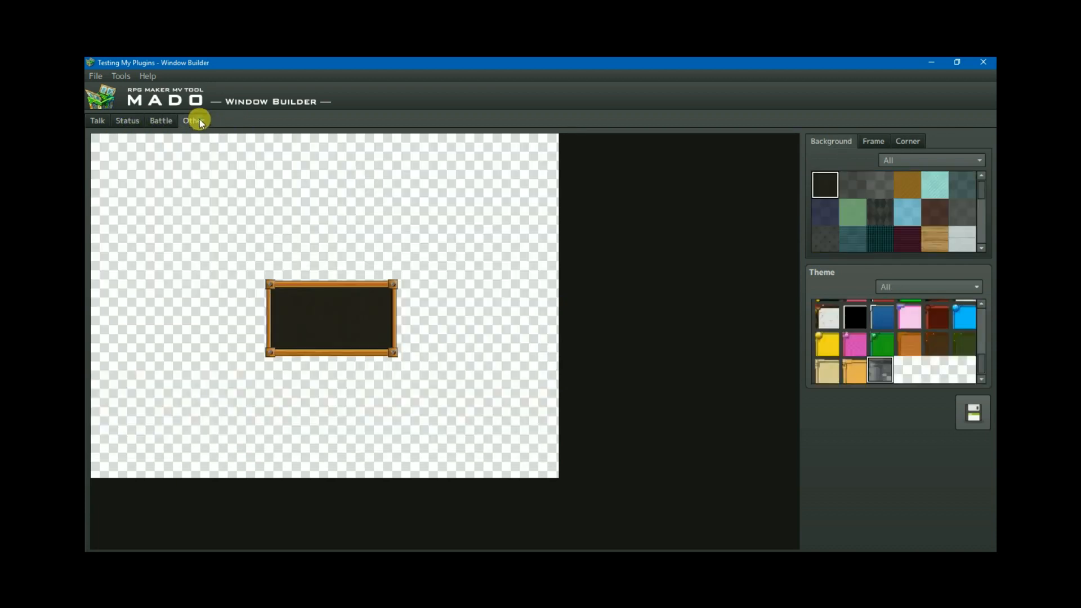